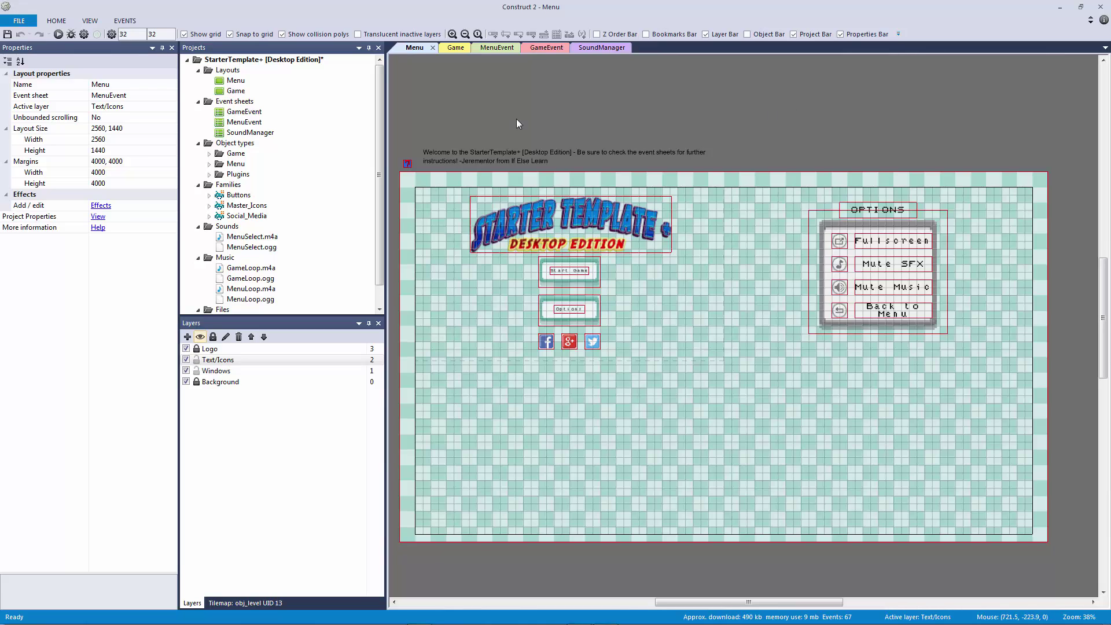
Step: In the MenuEvent sheet, expand and collapse the Menu: Start, Buttons & Icons and Menu Boxes groups
click(496, 53)
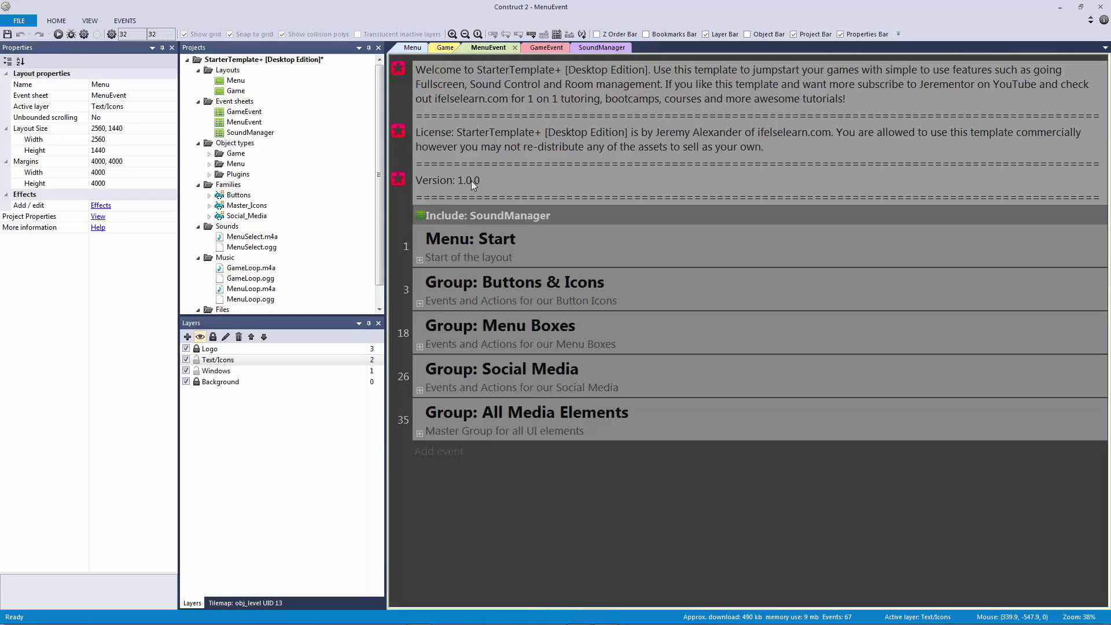
click(420, 259)
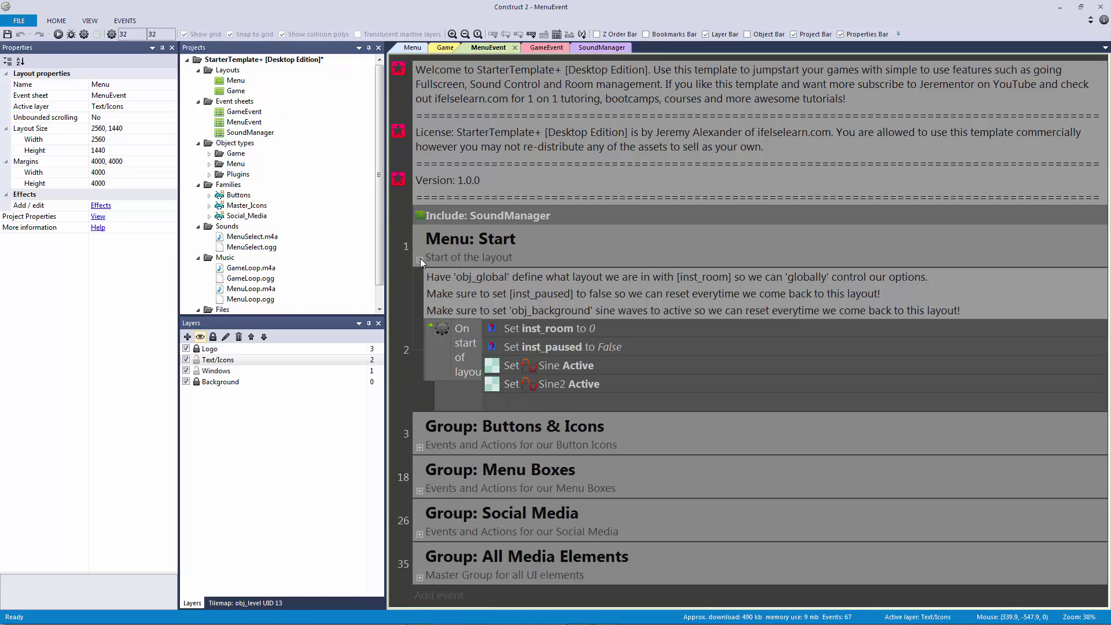
click(420, 259)
click(420, 303)
click(420, 303)
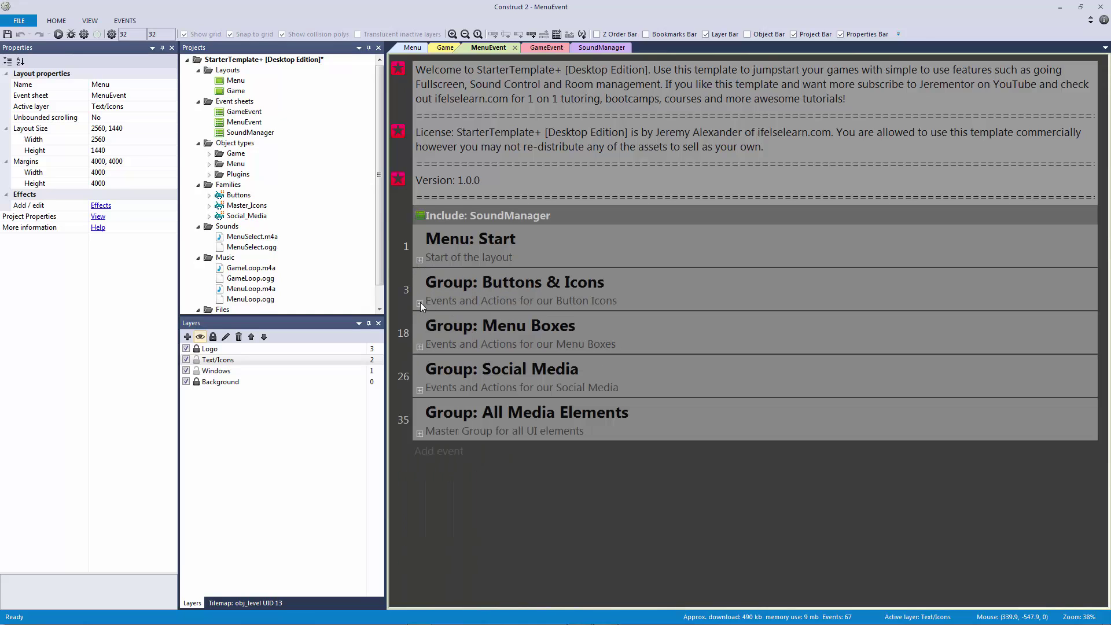
click(420, 347)
click(419, 347)
click(412, 48)
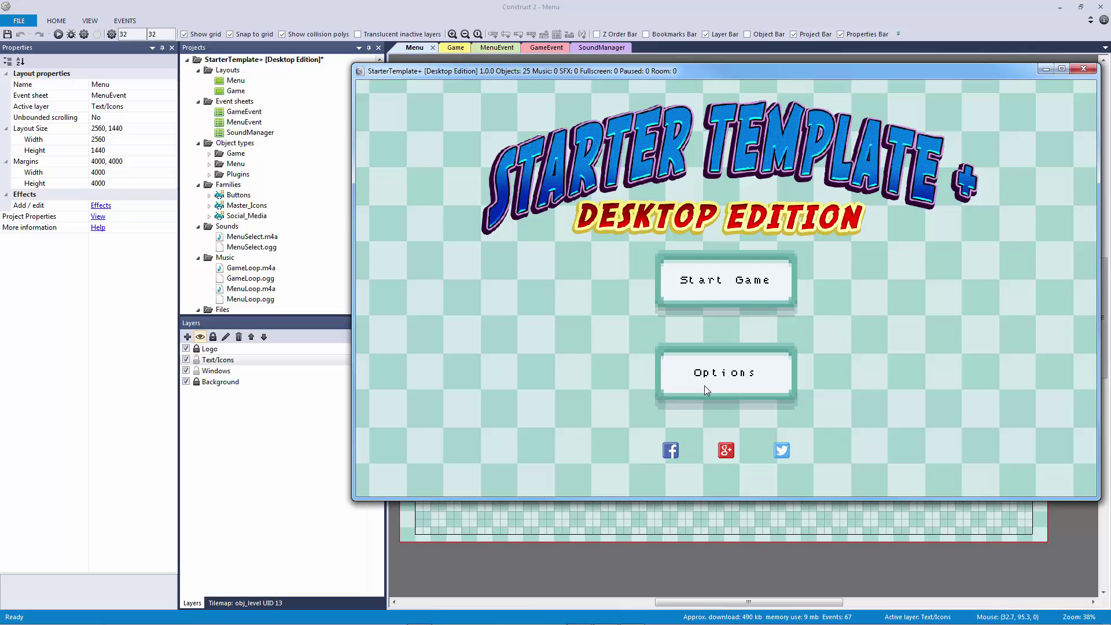
Step: In the running preview, open Options and turn on Mute Music and Mute SFX
click(717, 387)
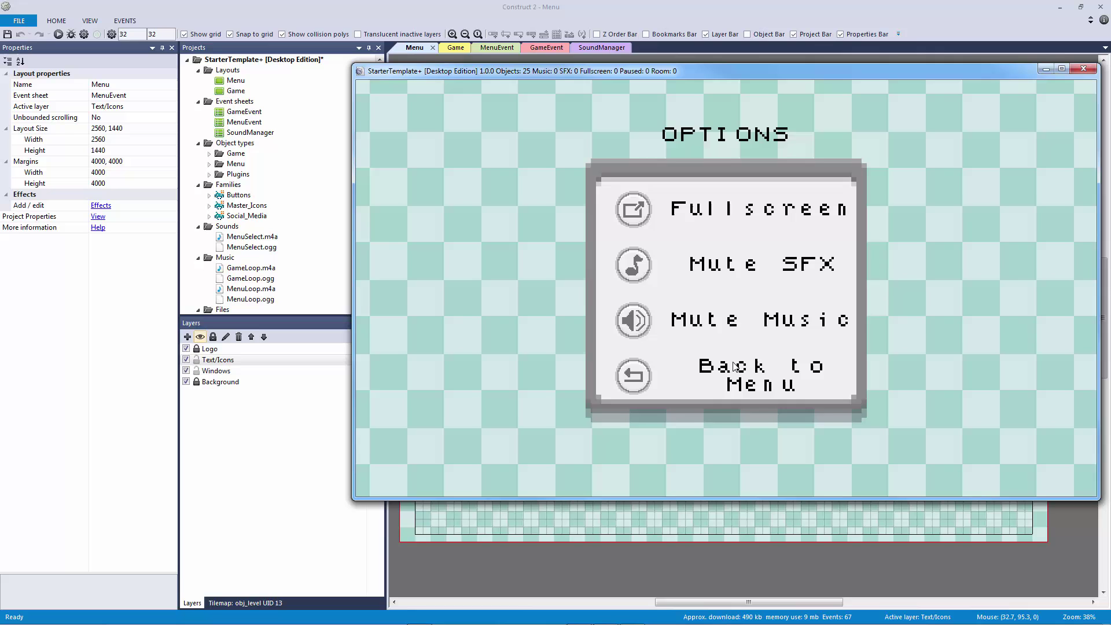
click(675, 327)
click(644, 273)
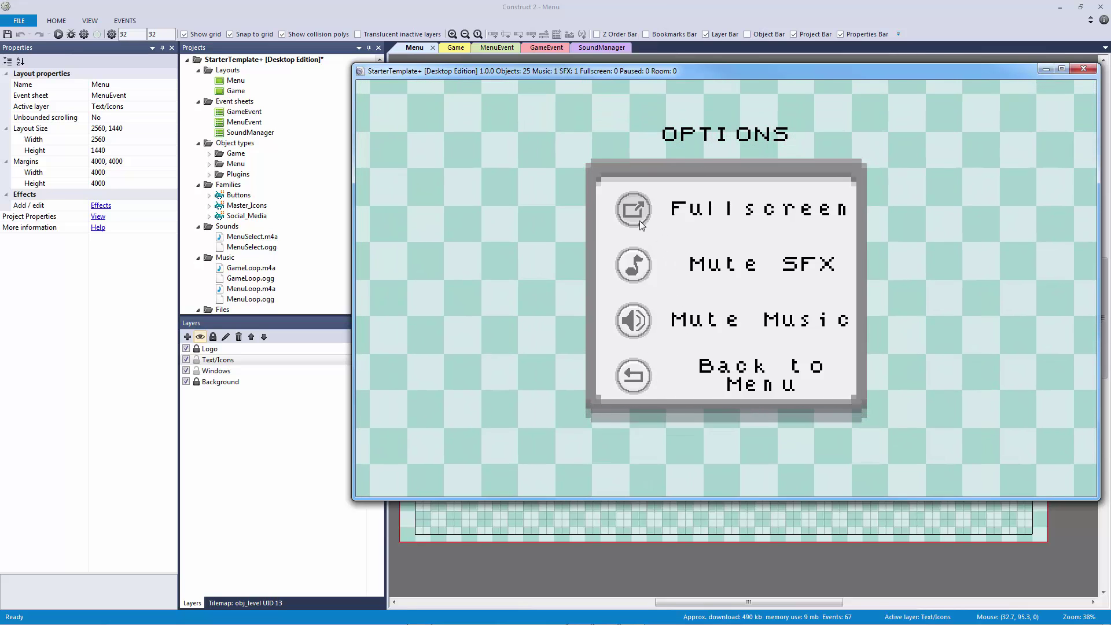
click(639, 219)
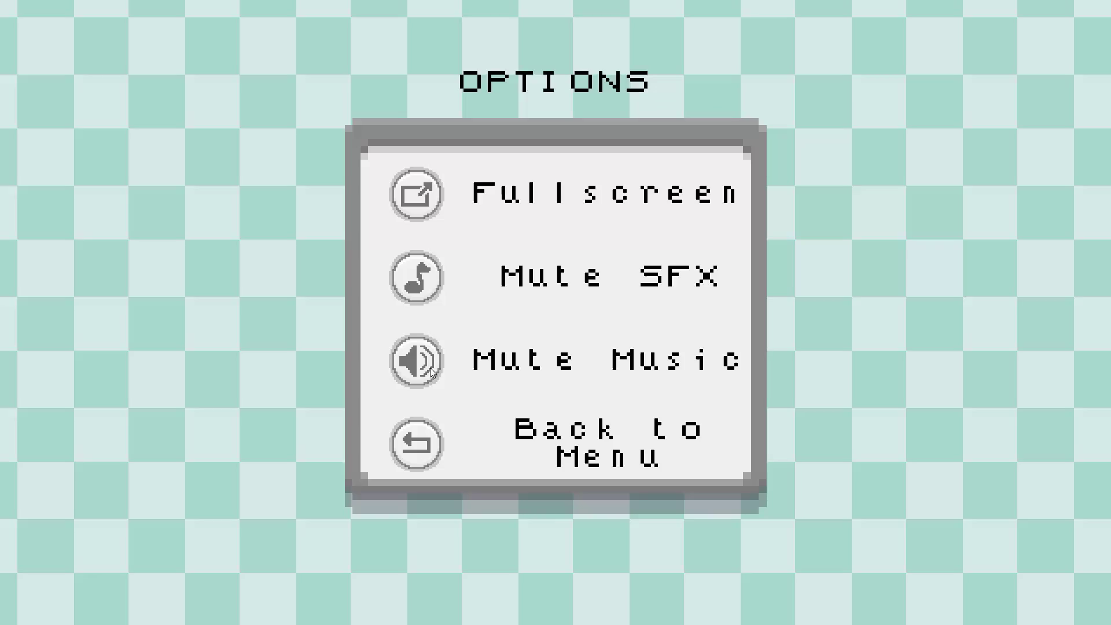
click(429, 366)
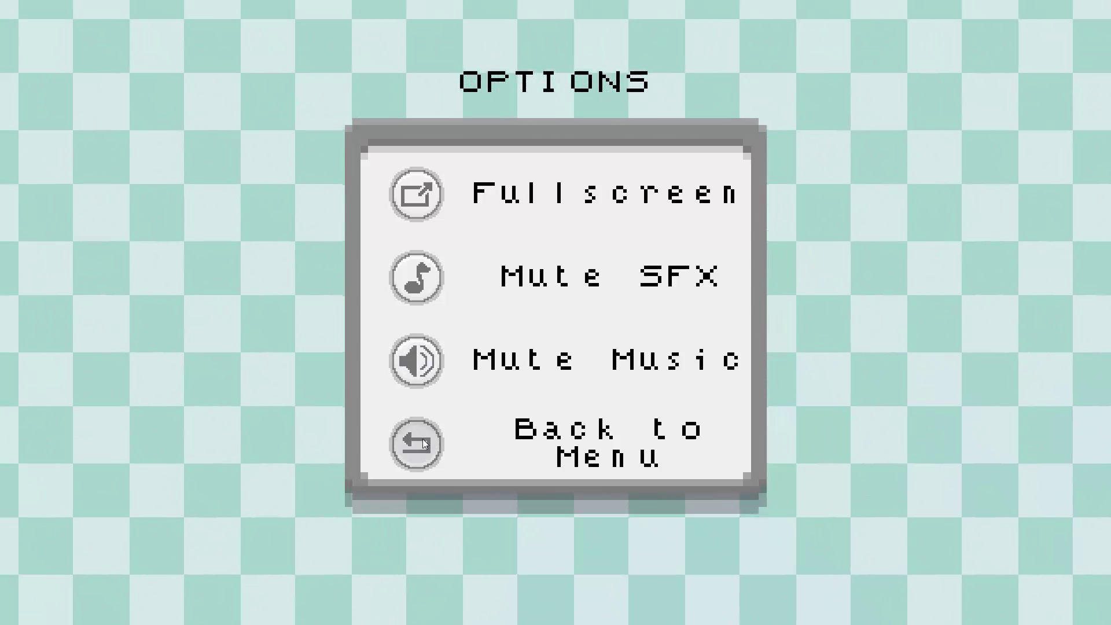
click(422, 443)
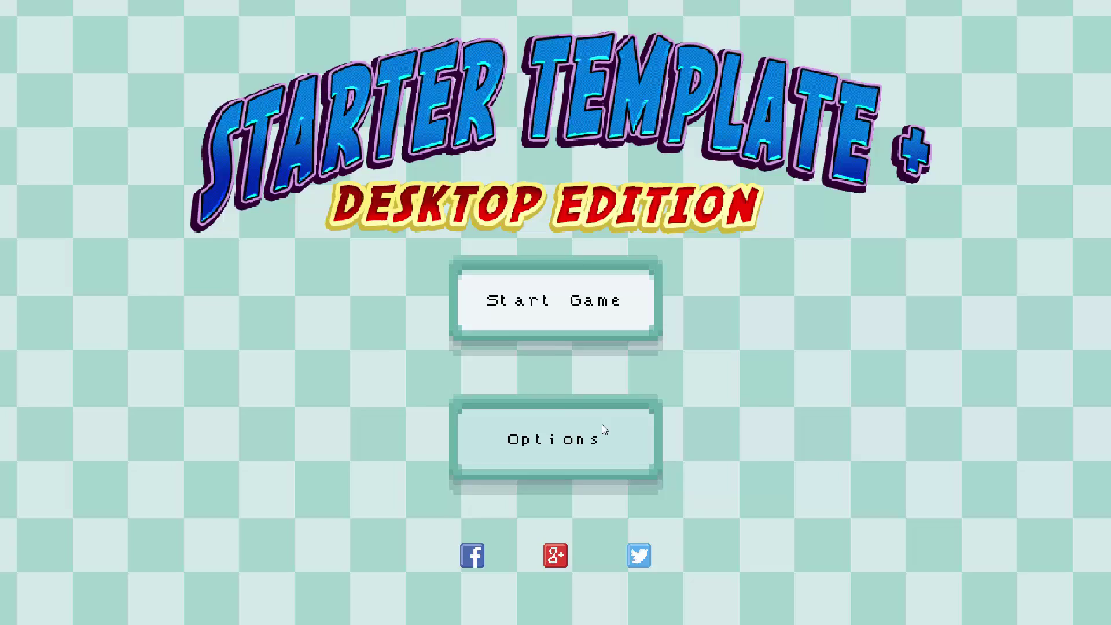
click(602, 425)
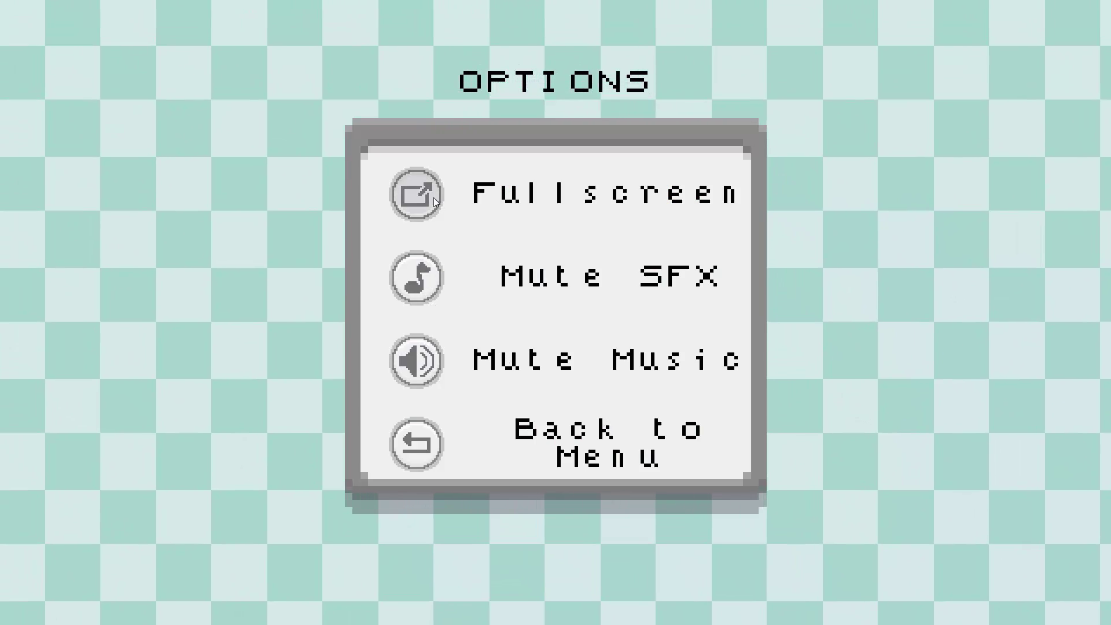
click(433, 196)
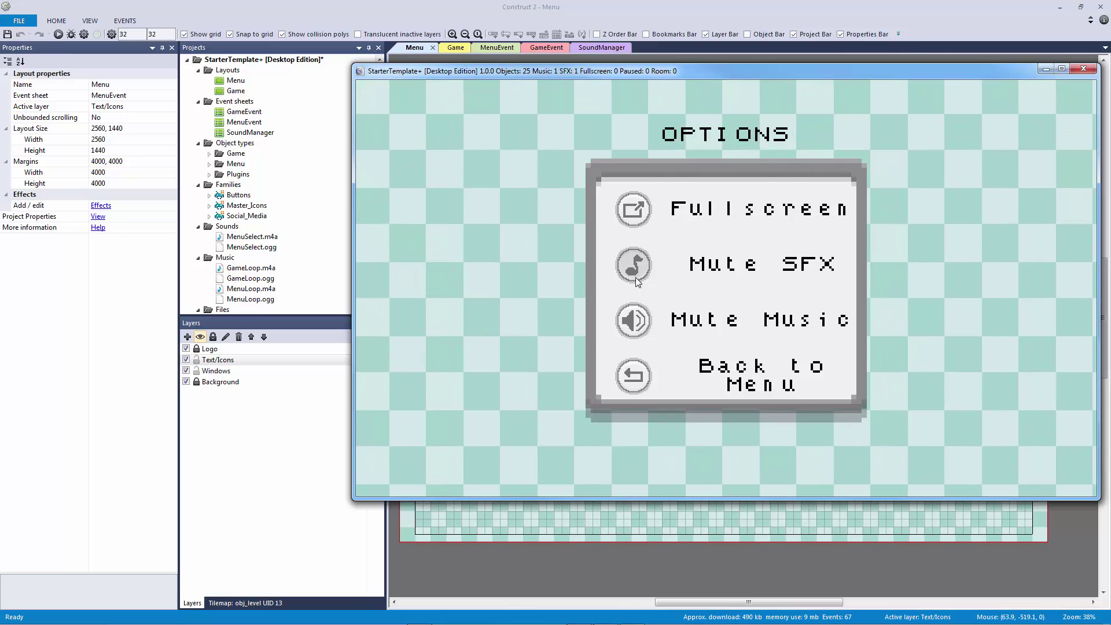
Step: Toggle Mute SFX off and back on, switch Fullscreen on and off, then go Back to Menu
click(633, 268)
click(625, 256)
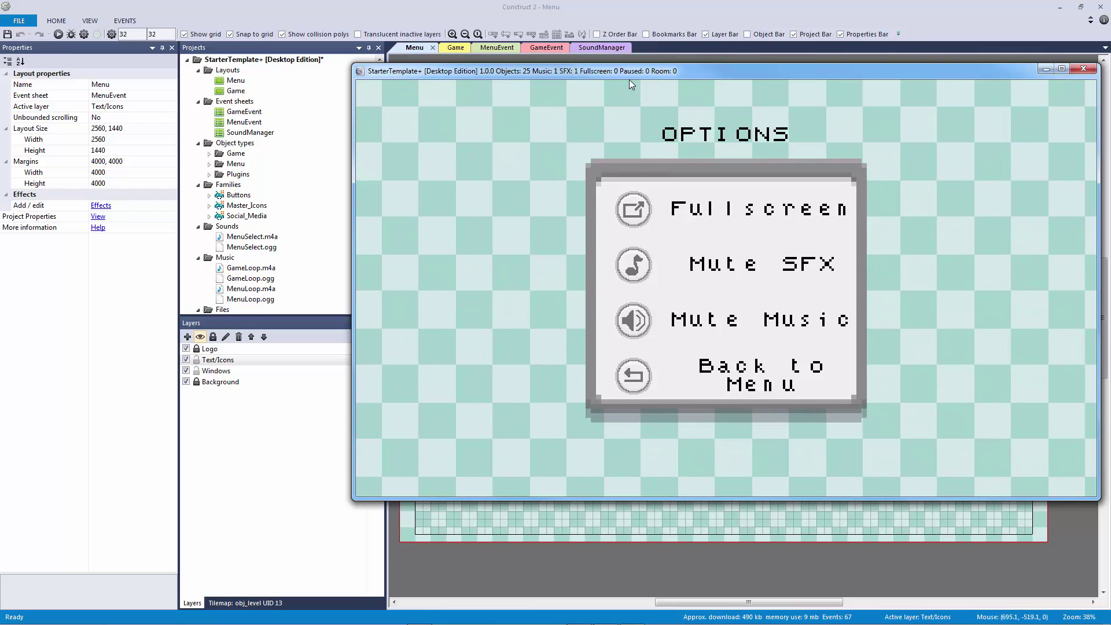
click(640, 210)
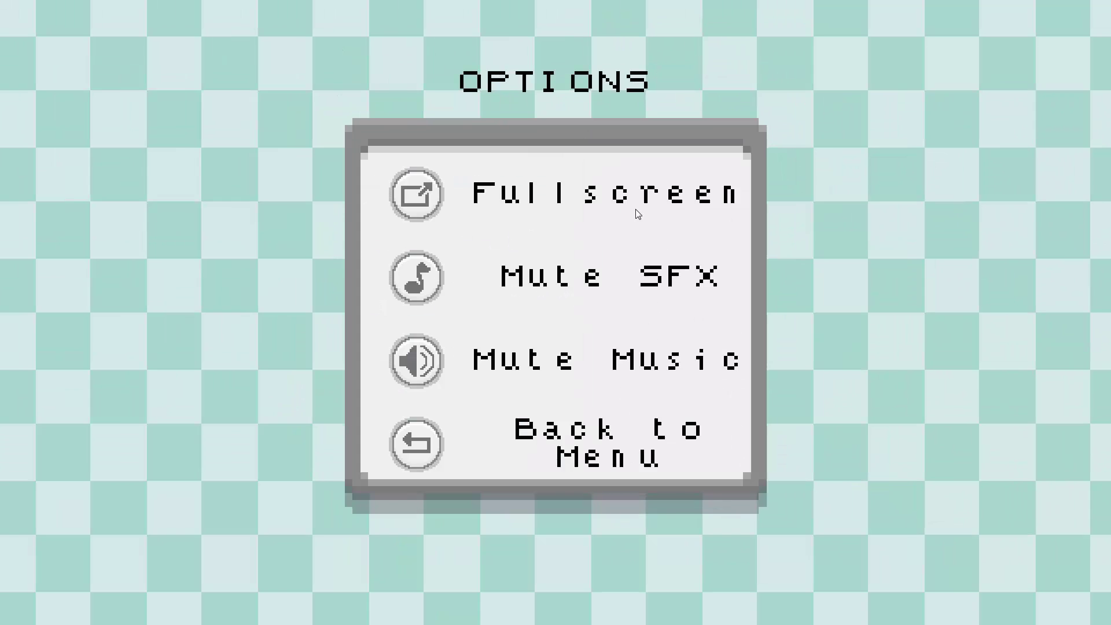
click(425, 193)
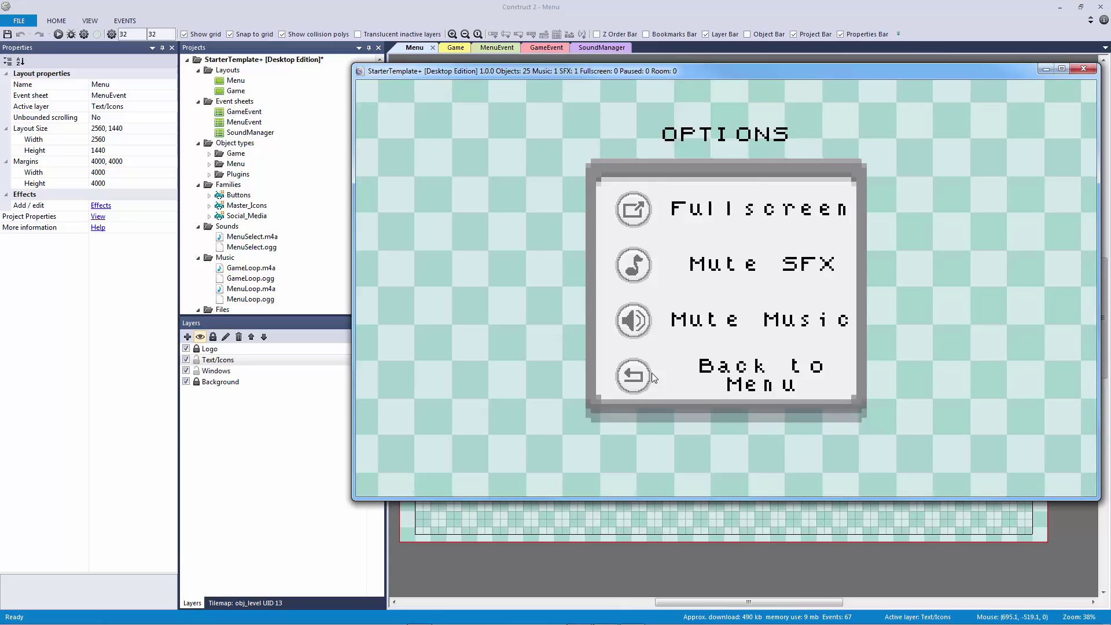
click(640, 376)
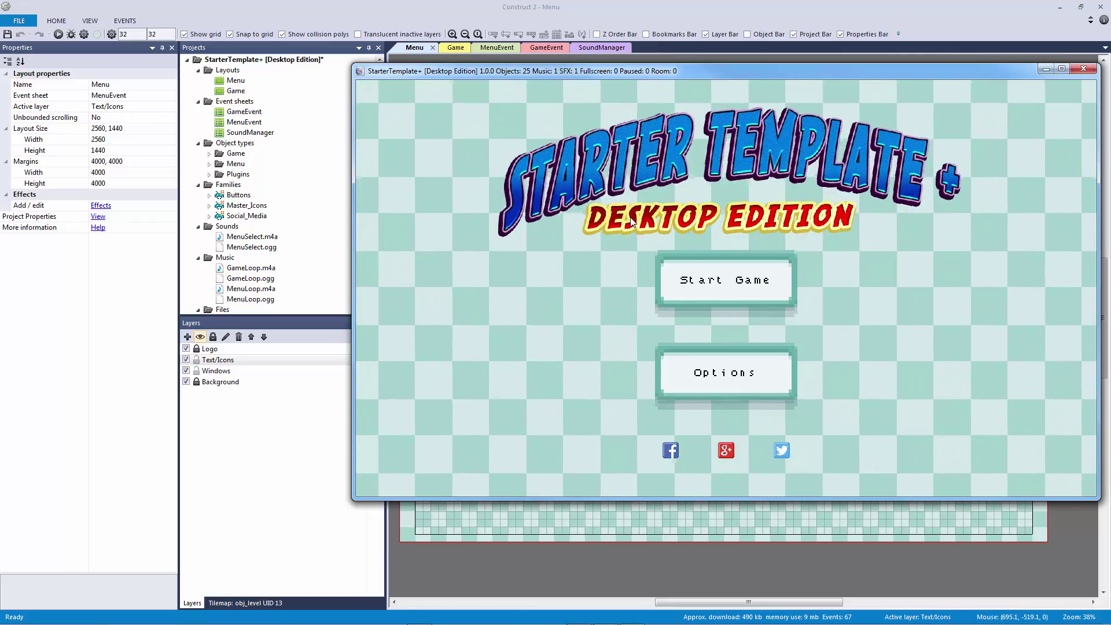
Step: Start the game, pause with P and exit to menu, then restart and pause and resume with P
click(667, 284)
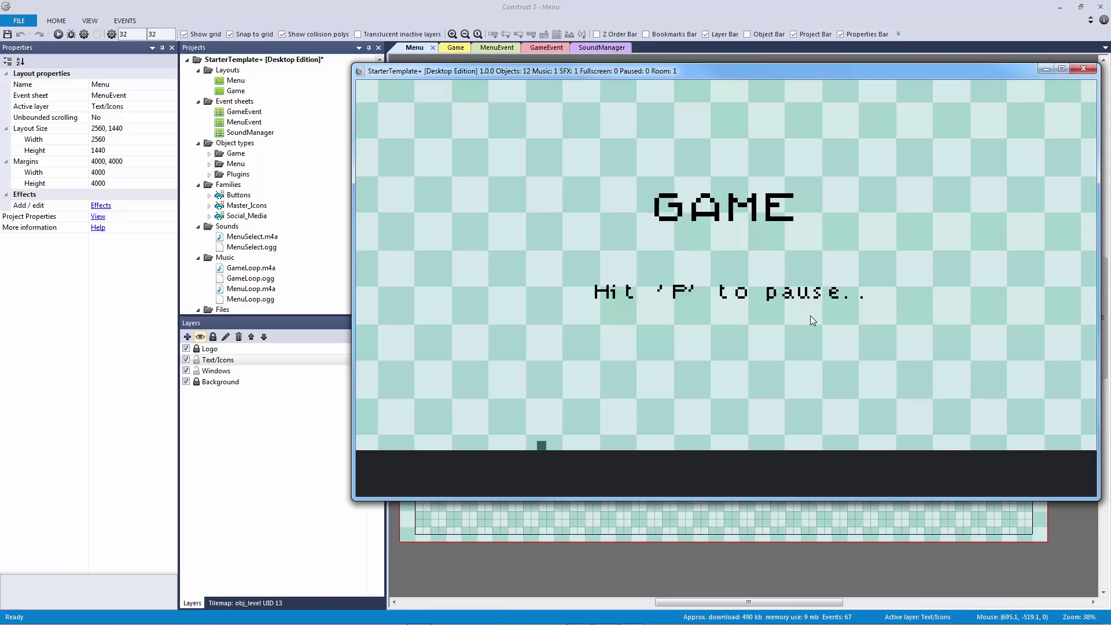
key(p)
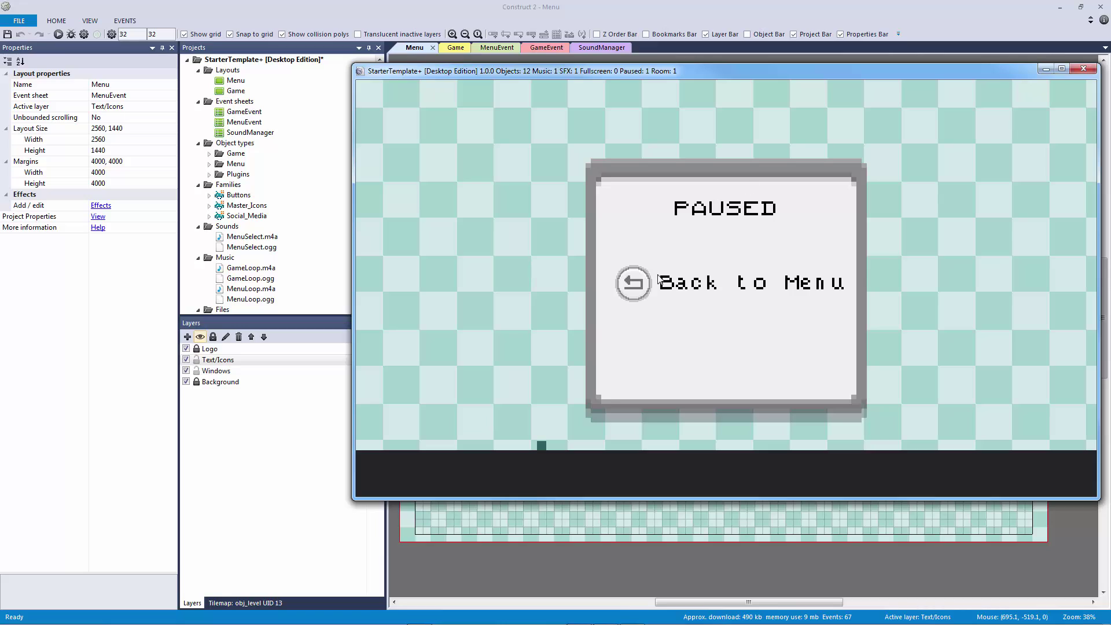
click(640, 285)
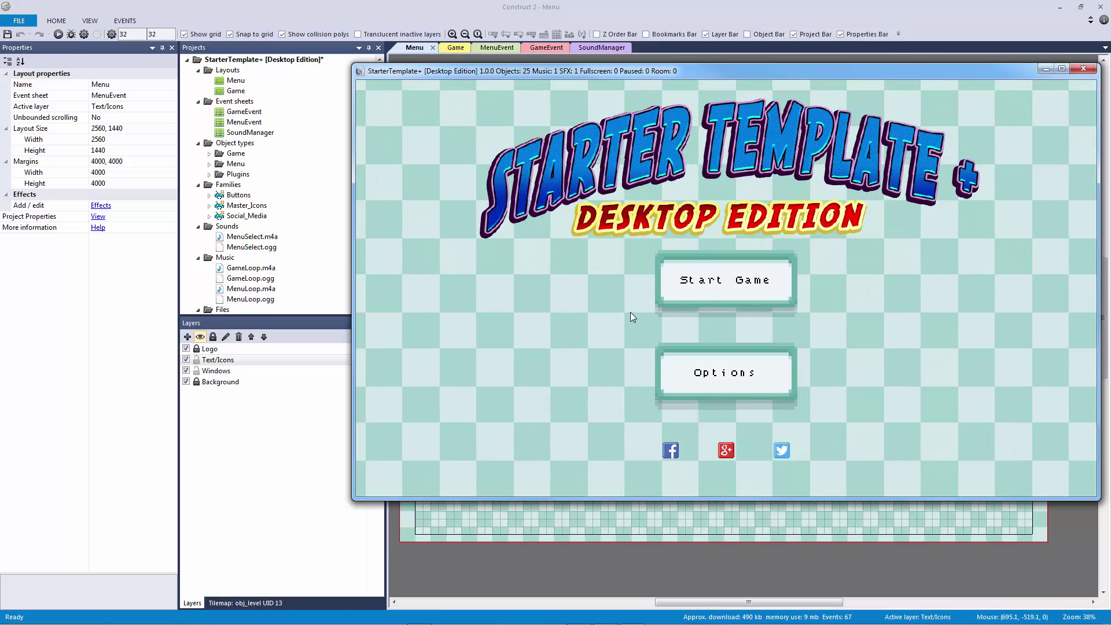
click(702, 296)
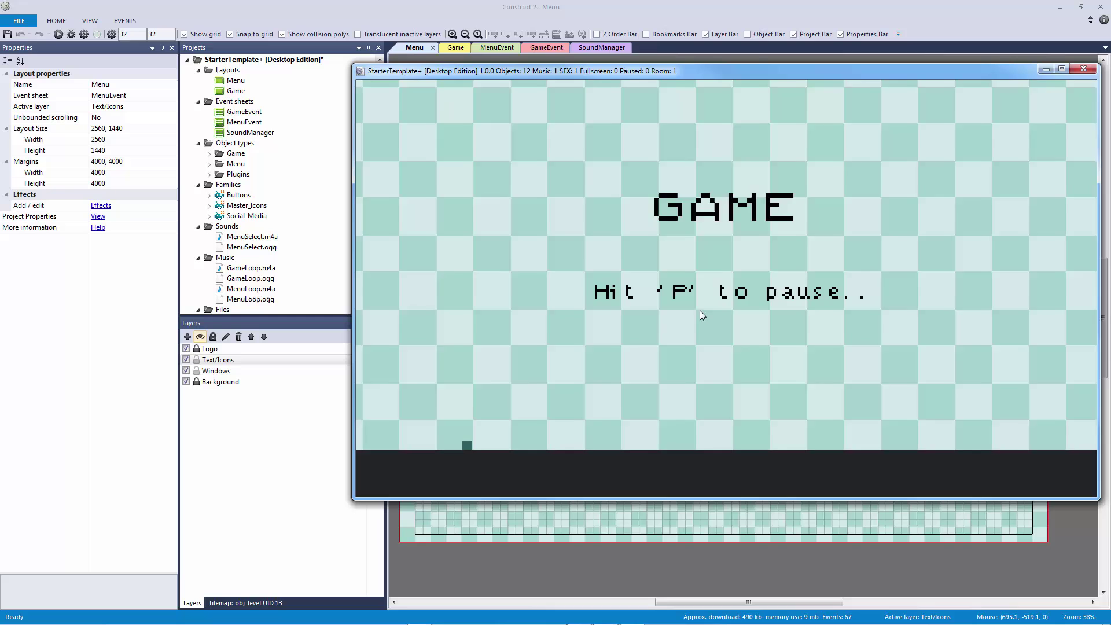
key(p)
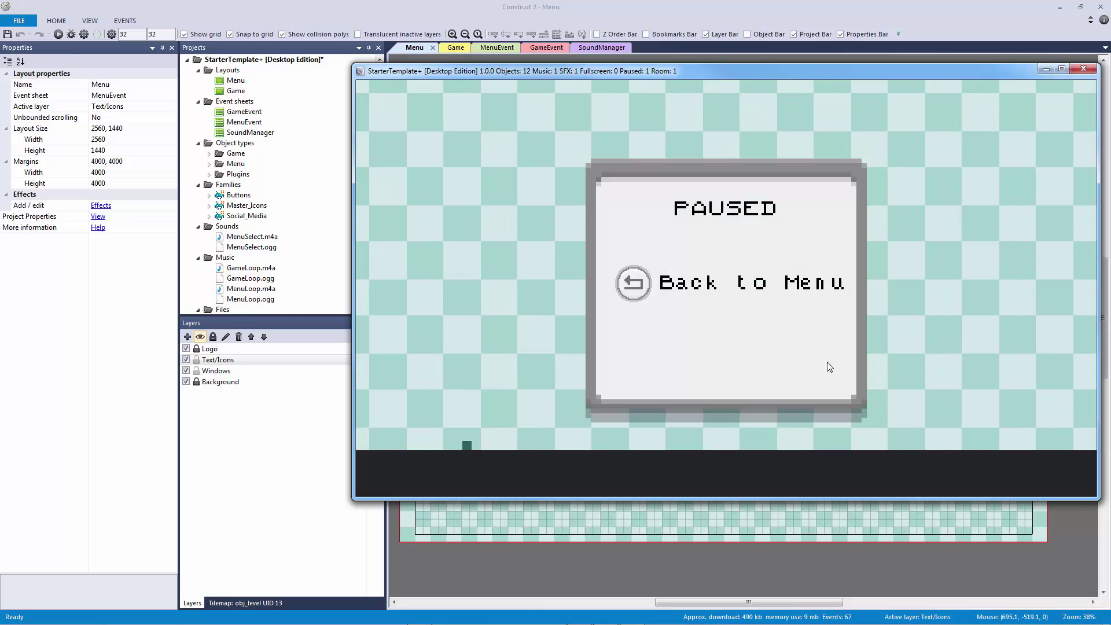
key(p)
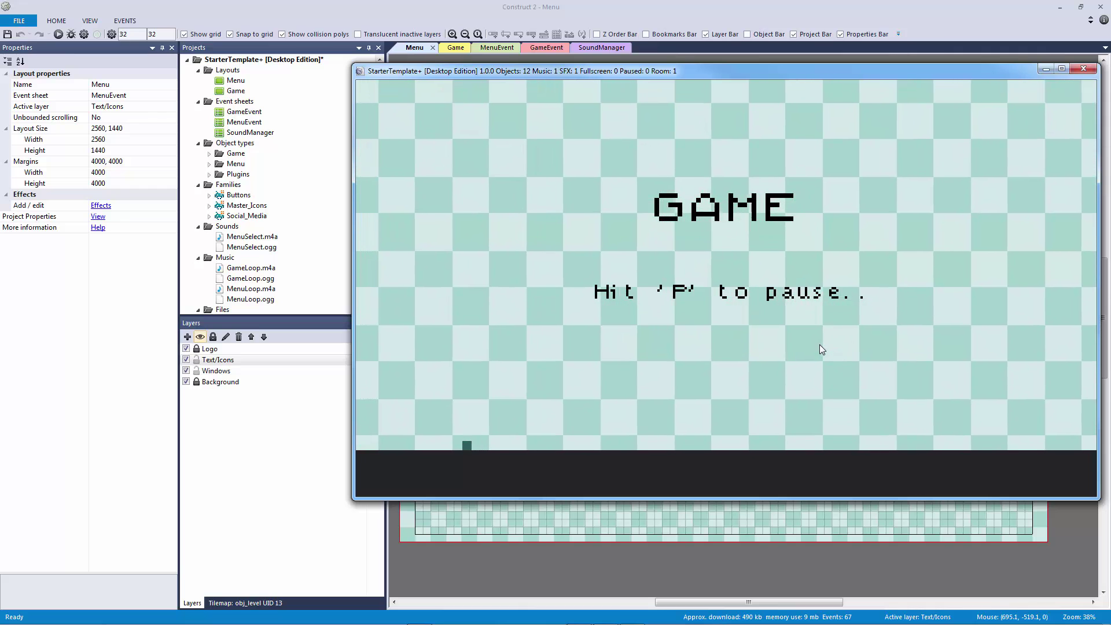
Step: Close the game preview, inspect the welcome text and obj_global objects, then run the Menu layout
click(1083, 69)
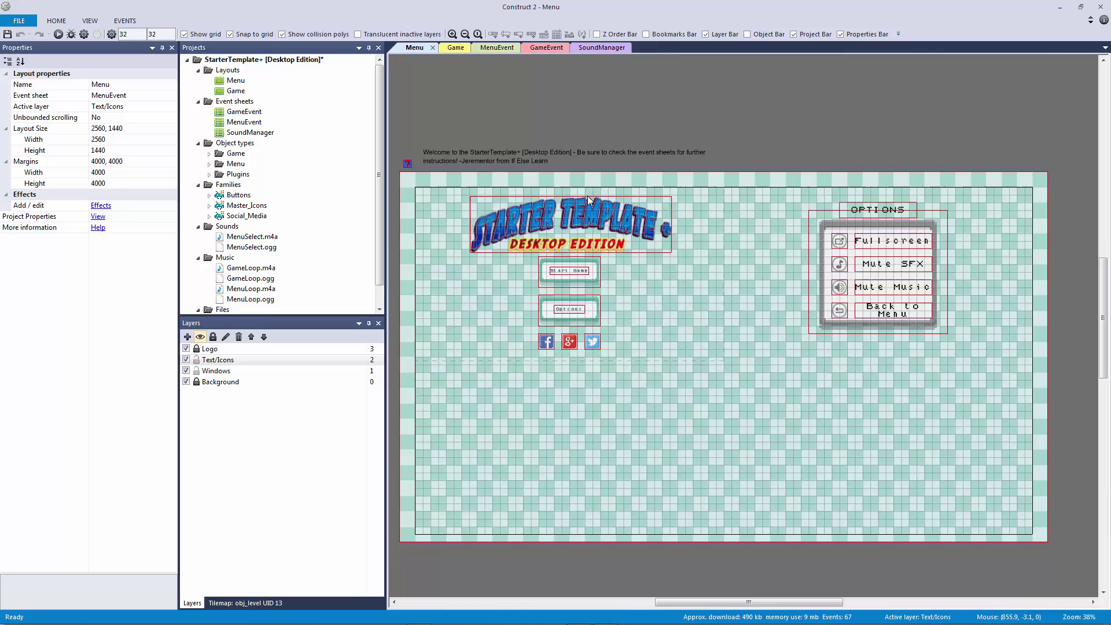
middle_drag(578, 200, 579, 176)
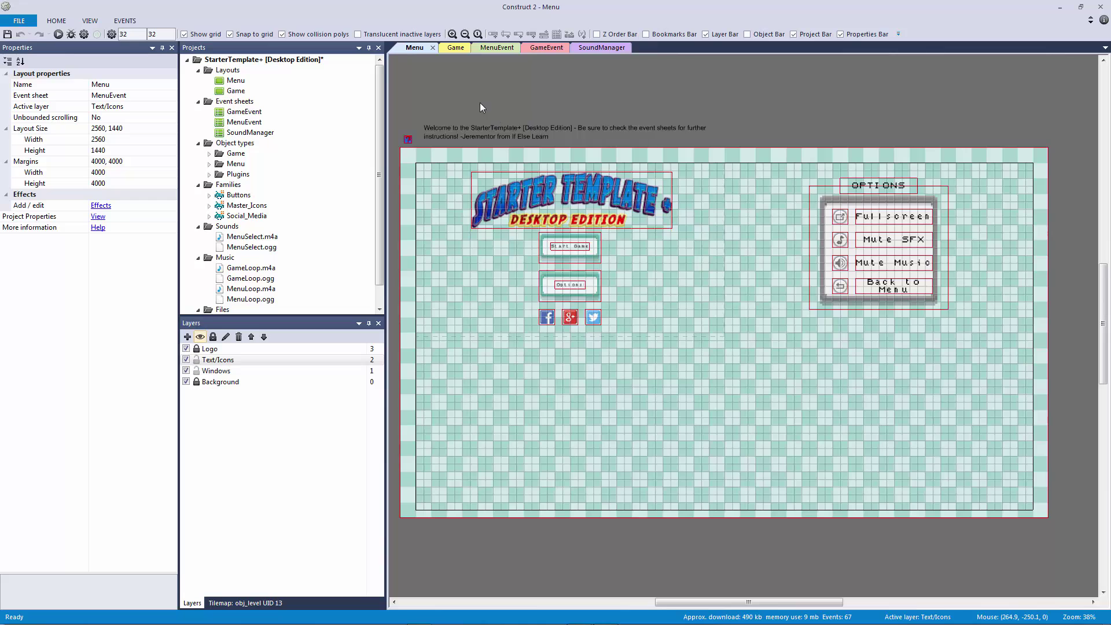
click(446, 149)
click(409, 139)
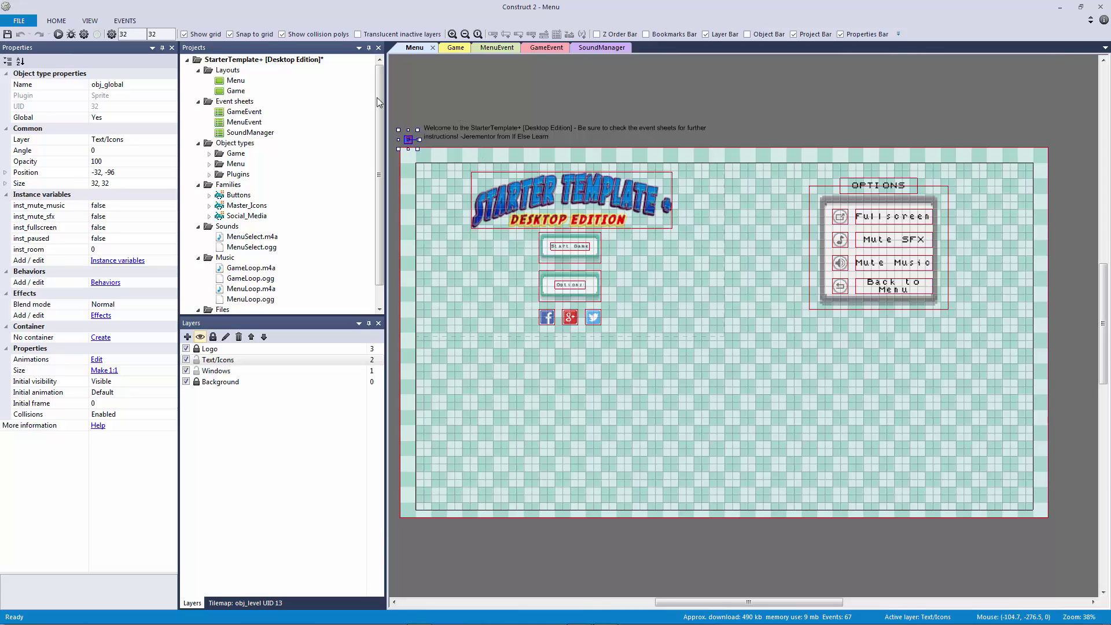
click(479, 95)
click(58, 34)
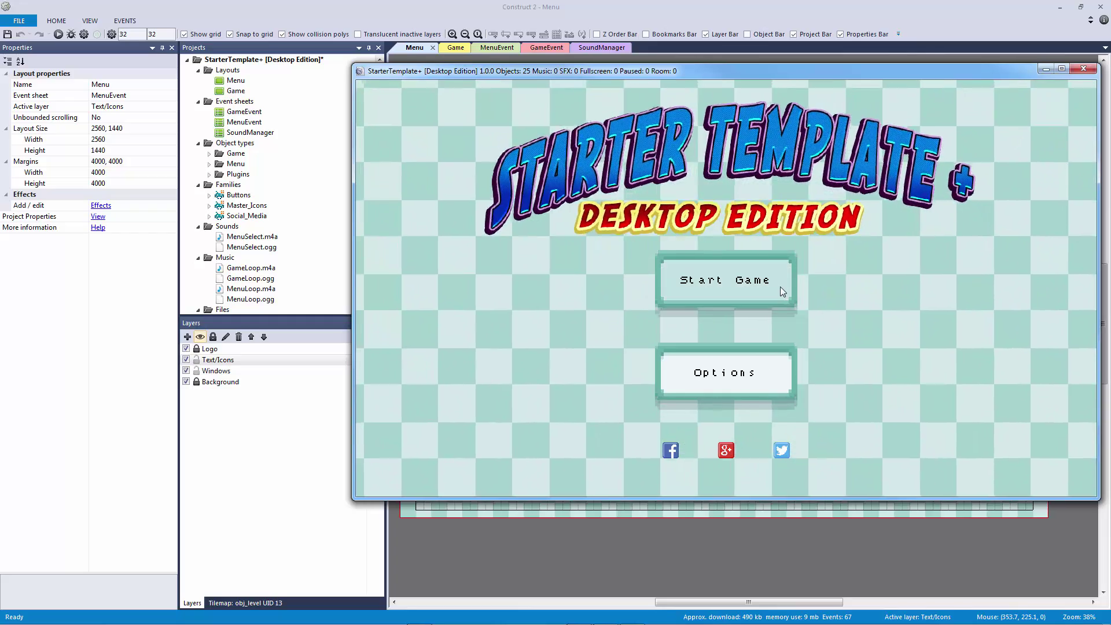
Step: Start the game, pause it with P, return to the title menu, and close the preview with Alt+F4
click(780, 287)
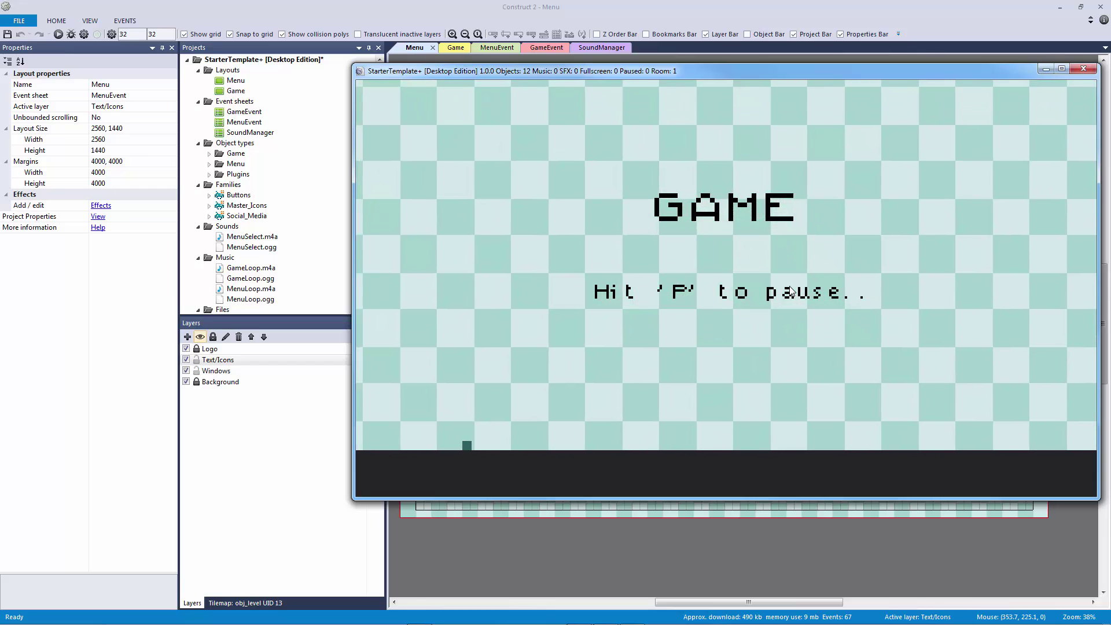
key(p)
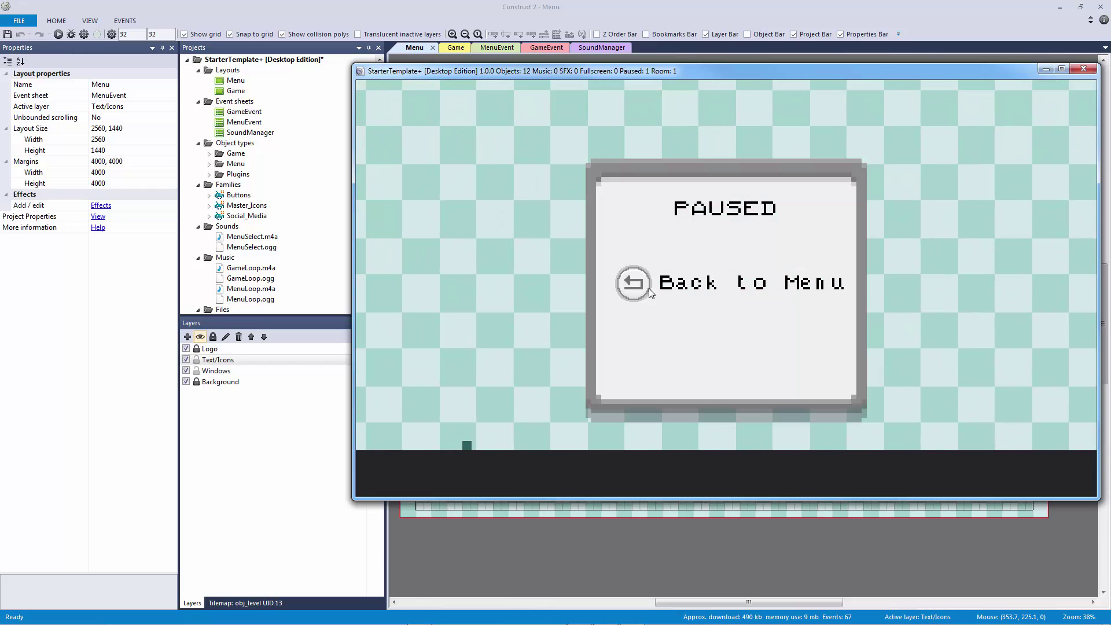
click(640, 283)
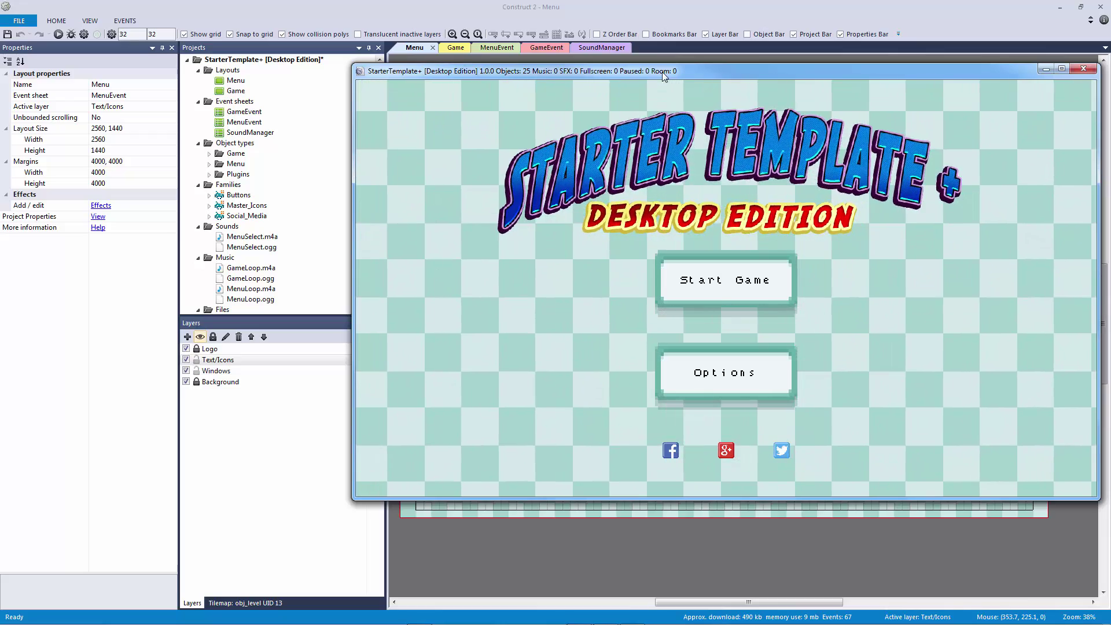
key(alt+F4)
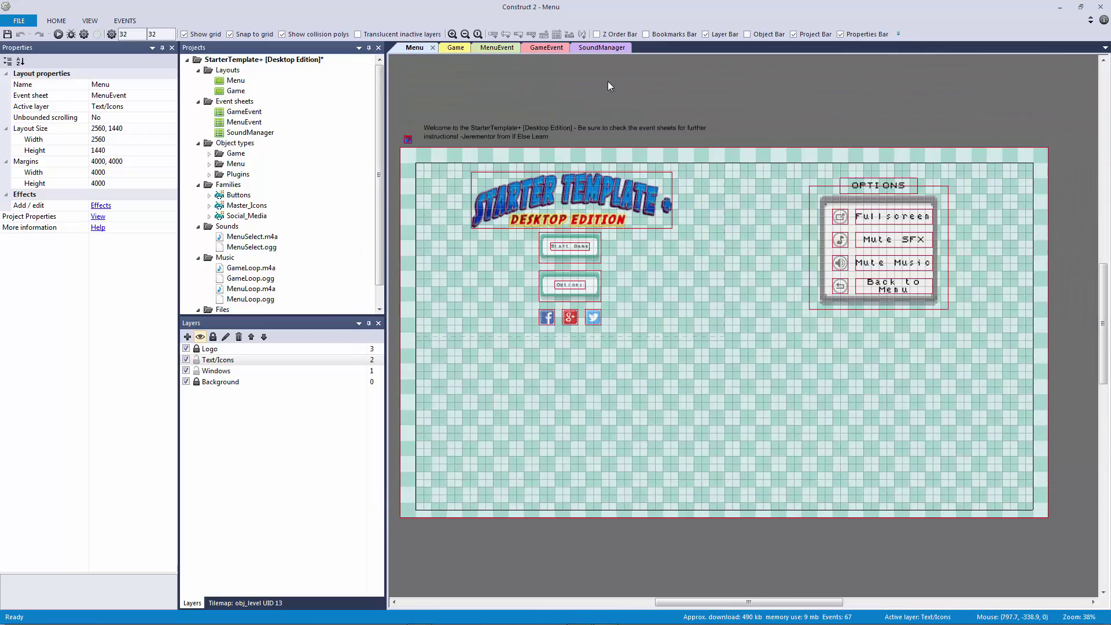
Step: Turn on the Global setting of the obj_global object
click(408, 140)
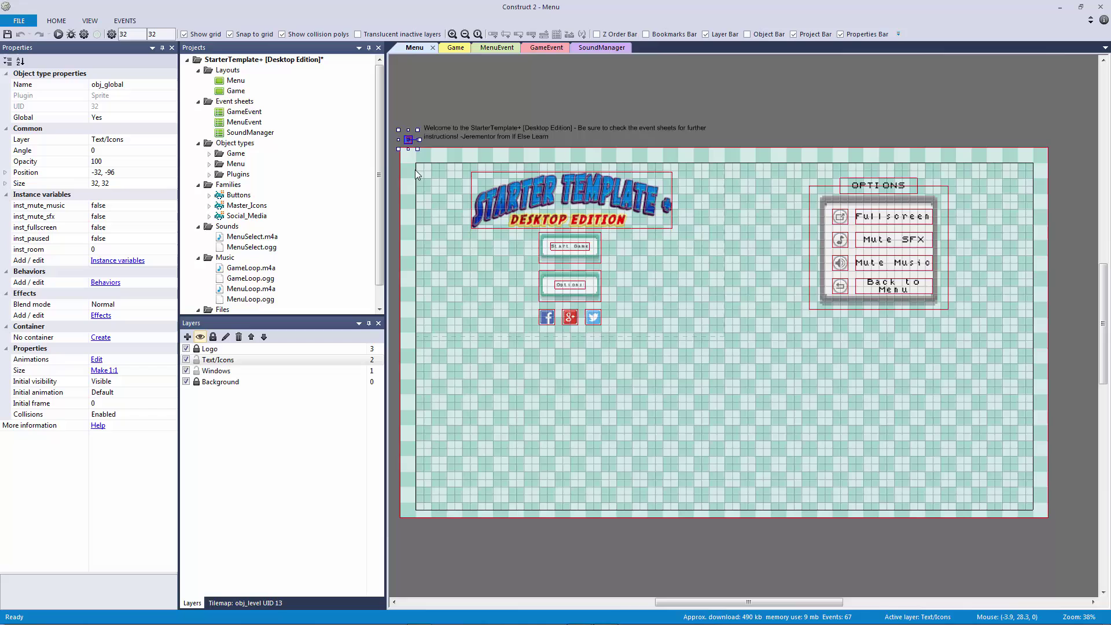
click(47, 118)
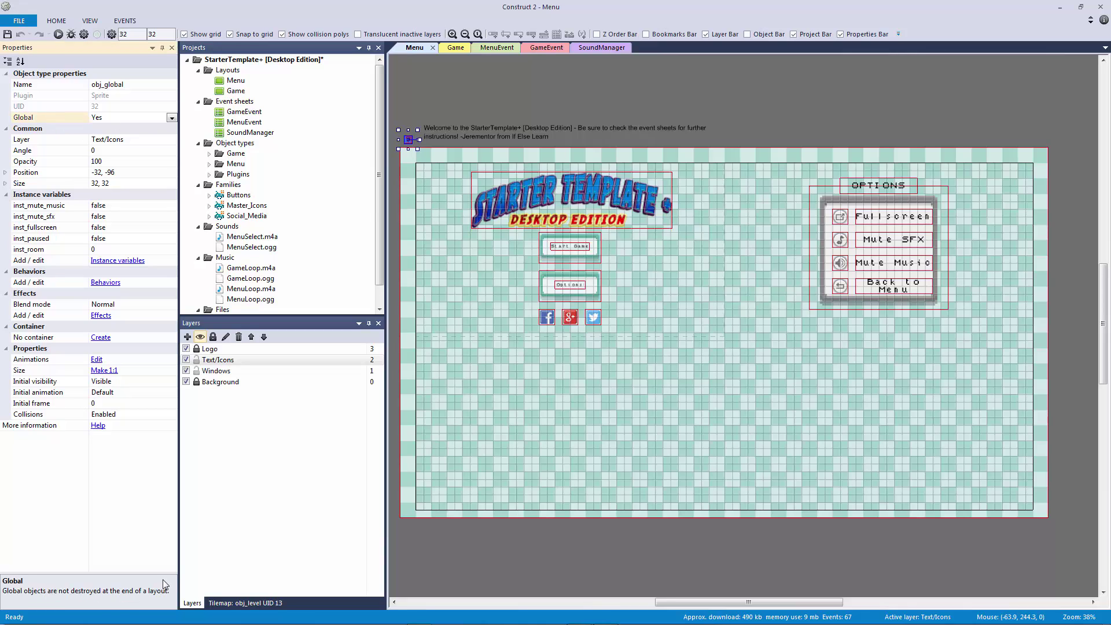
click(516, 99)
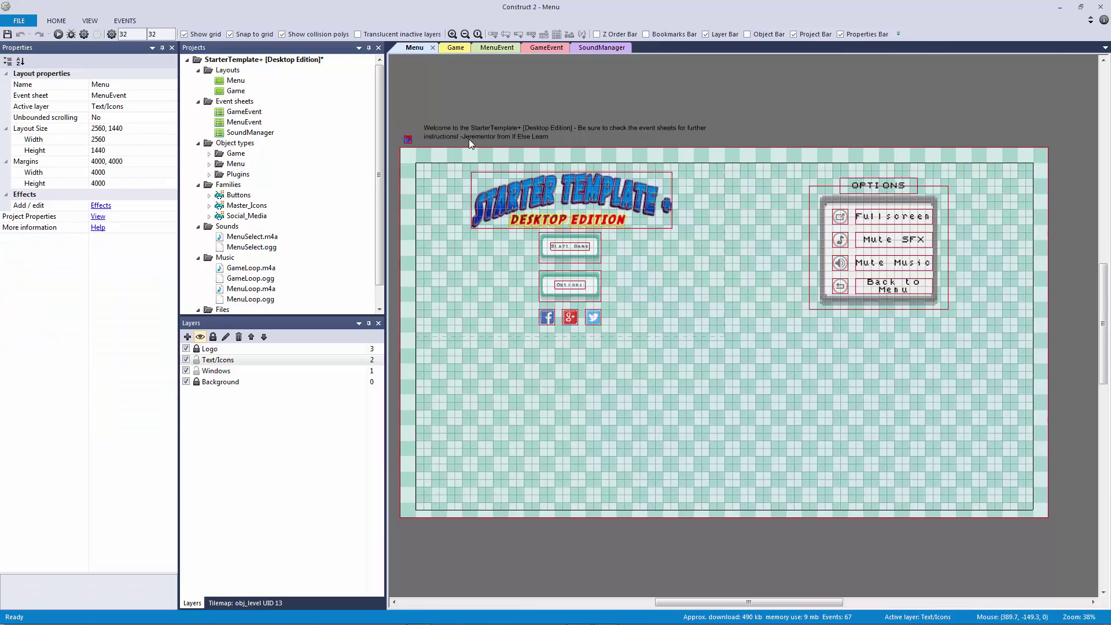
Step: Unlock the Background layer and select the tiled background to view its Sine behaviours
click(439, 152)
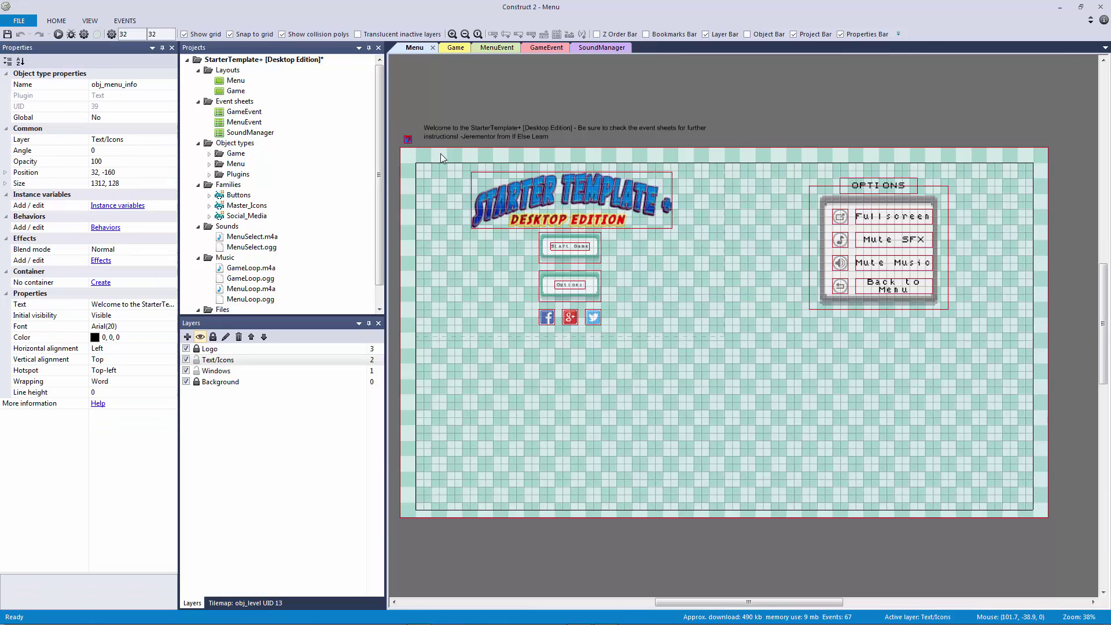
click(409, 166)
click(196, 382)
click(561, 405)
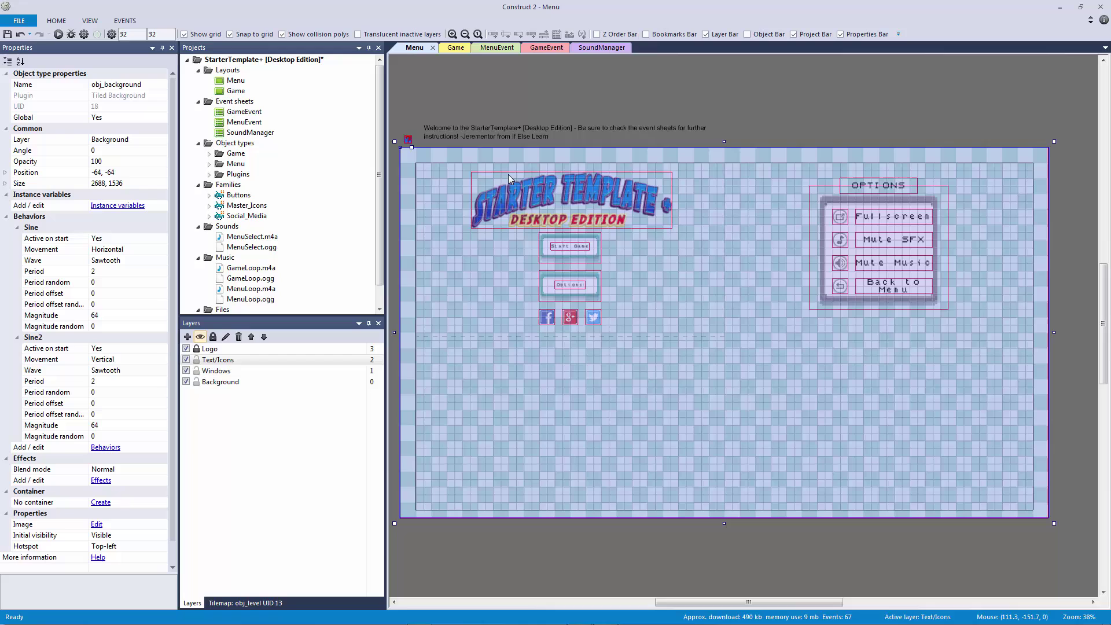
click(543, 82)
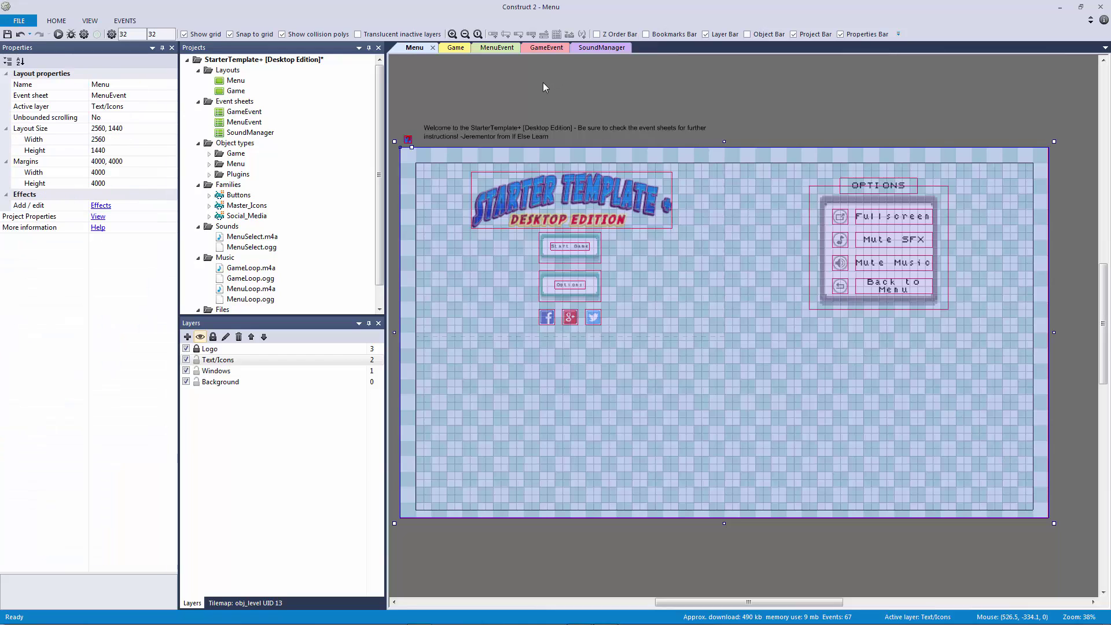
click(444, 139)
click(404, 159)
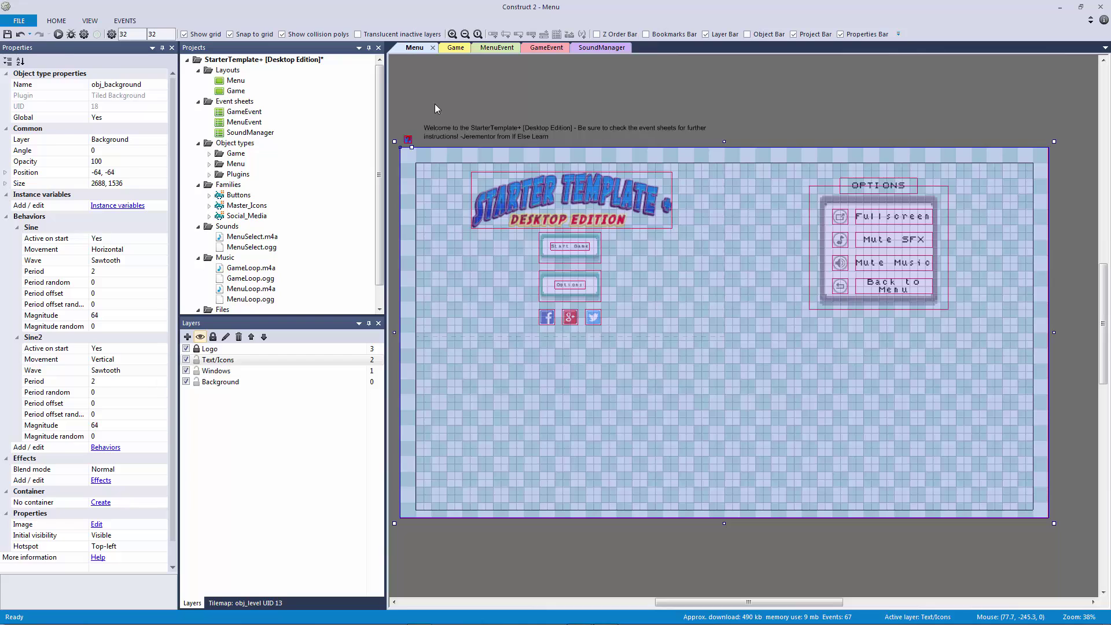
click(435, 105)
click(420, 167)
Step: Make obj_background global and look over the Game layout's properties
click(55, 119)
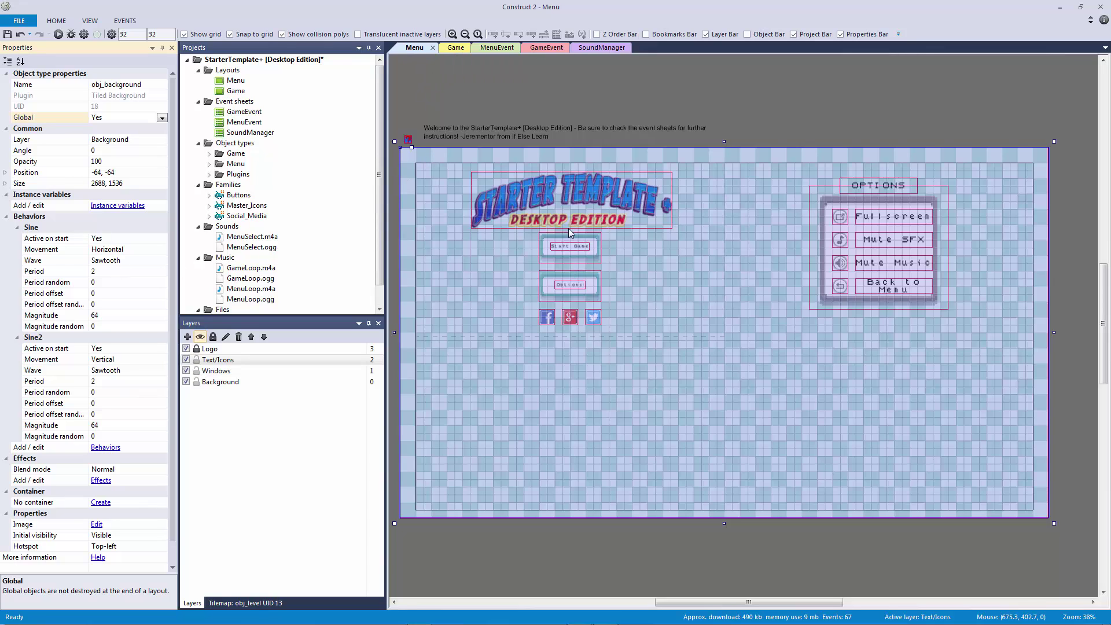
click(457, 49)
click(477, 125)
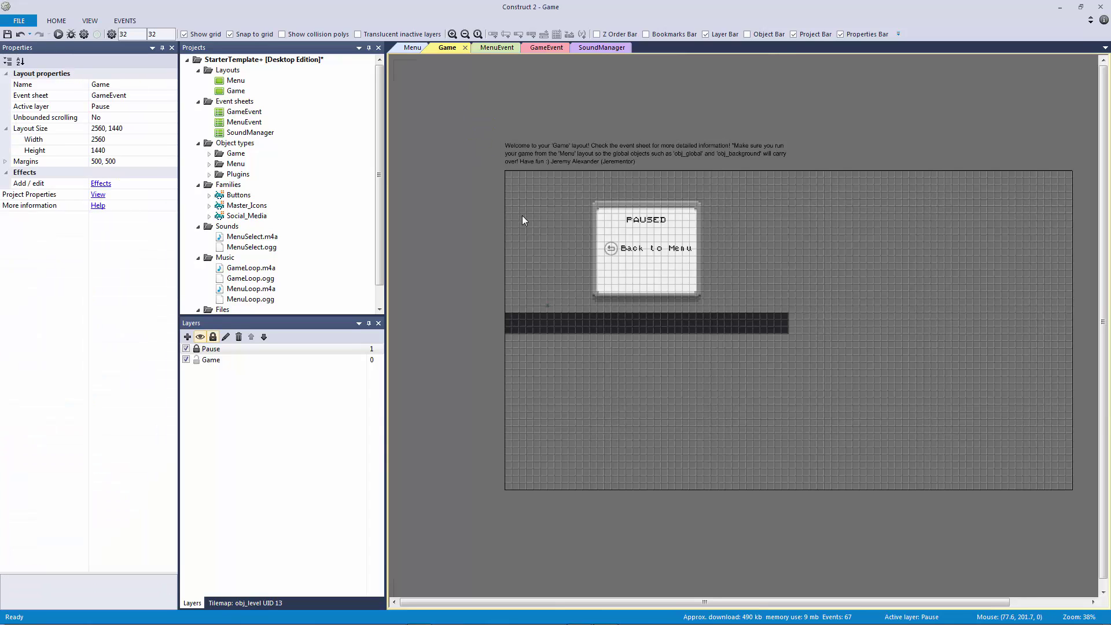
ctrl+scroll(540, 215, up, 4)
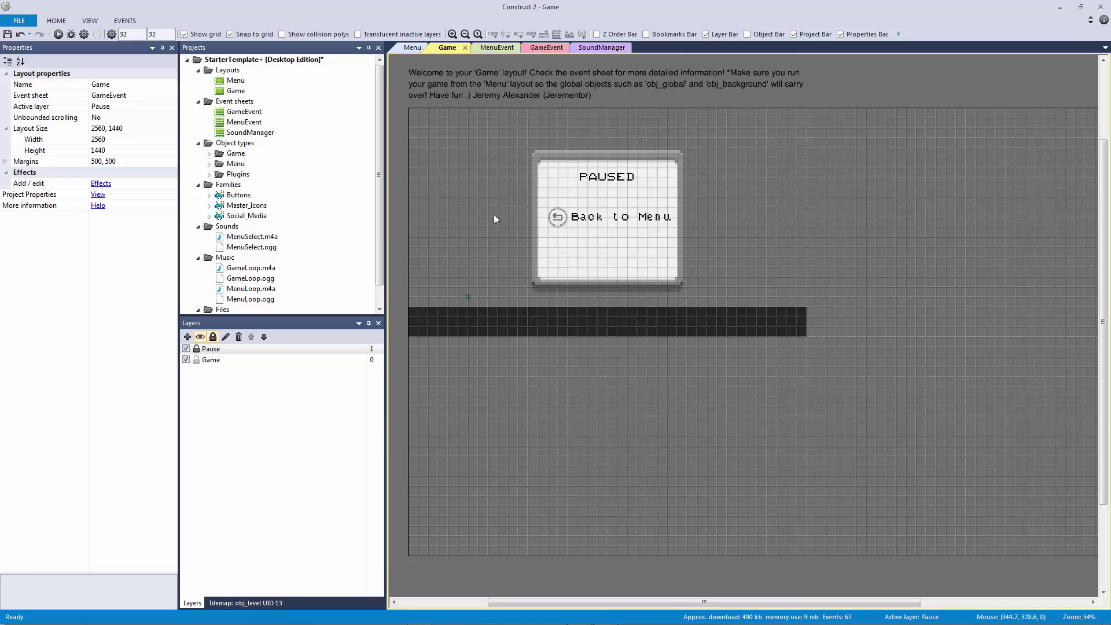
ctrl+scroll(474, 229, down, 2)
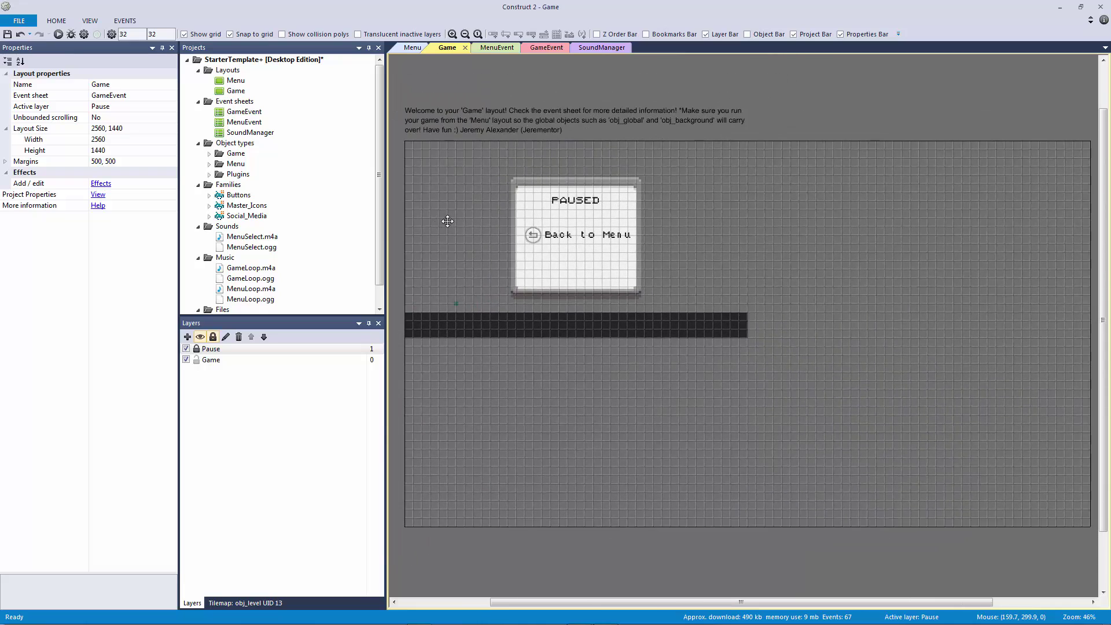
ctrl+scroll(444, 215, down, 2)
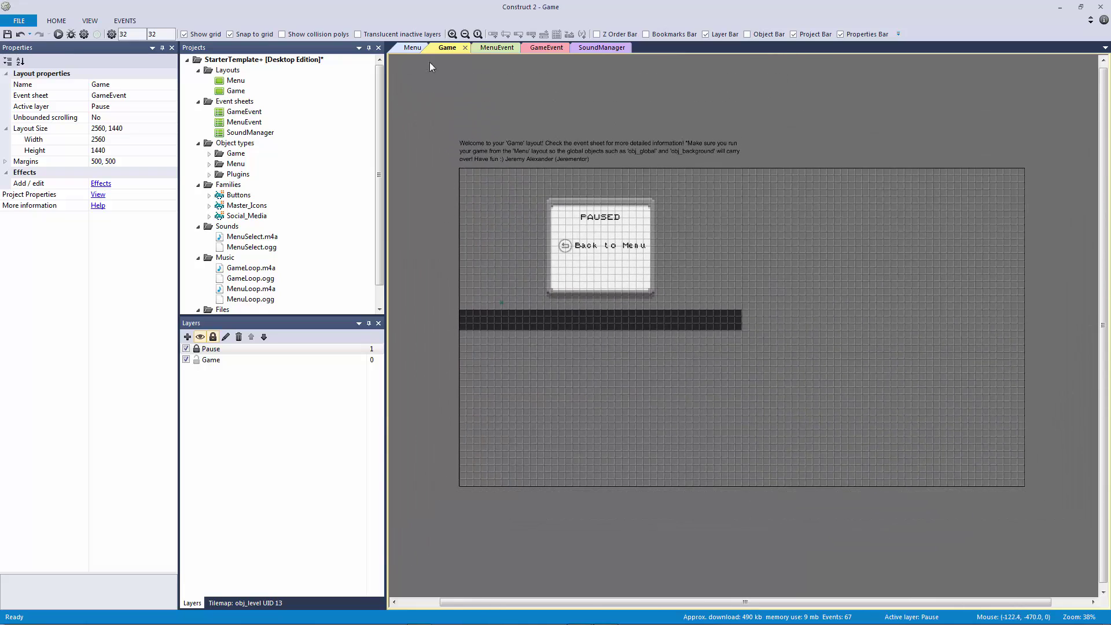
Step: Reselect the tiled background on the Menu layout, then go back to the Game layout
click(403, 49)
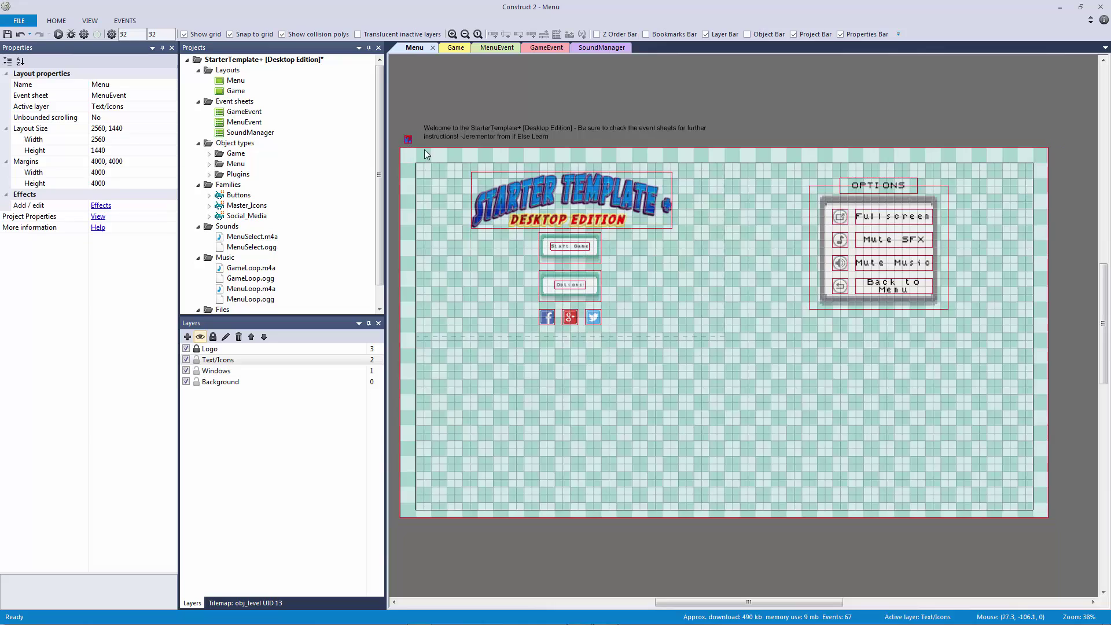
click(425, 150)
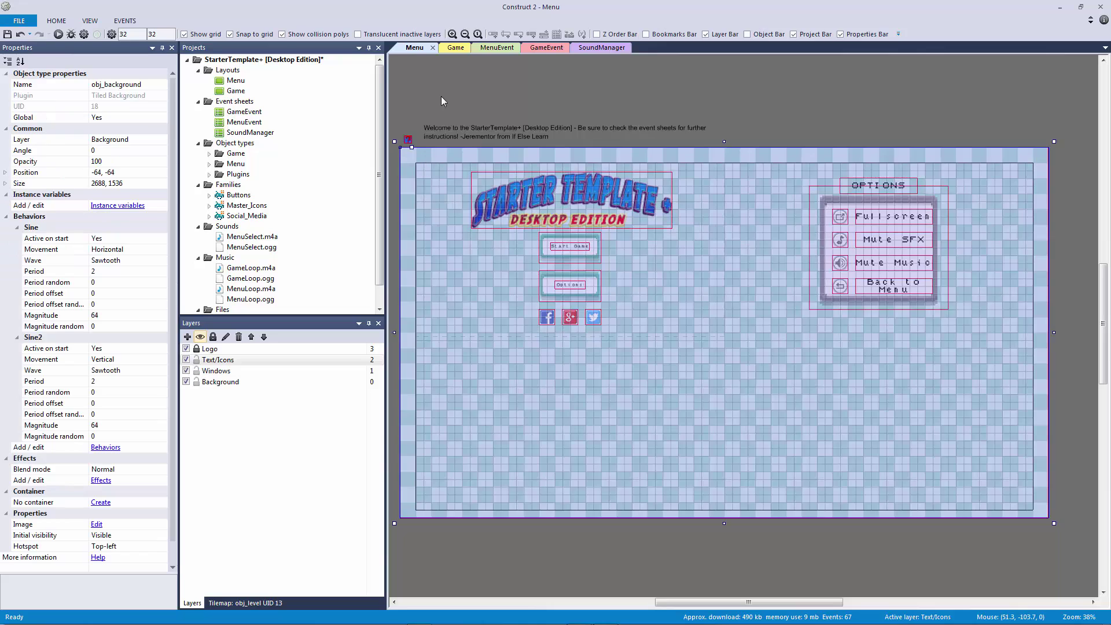
click(454, 50)
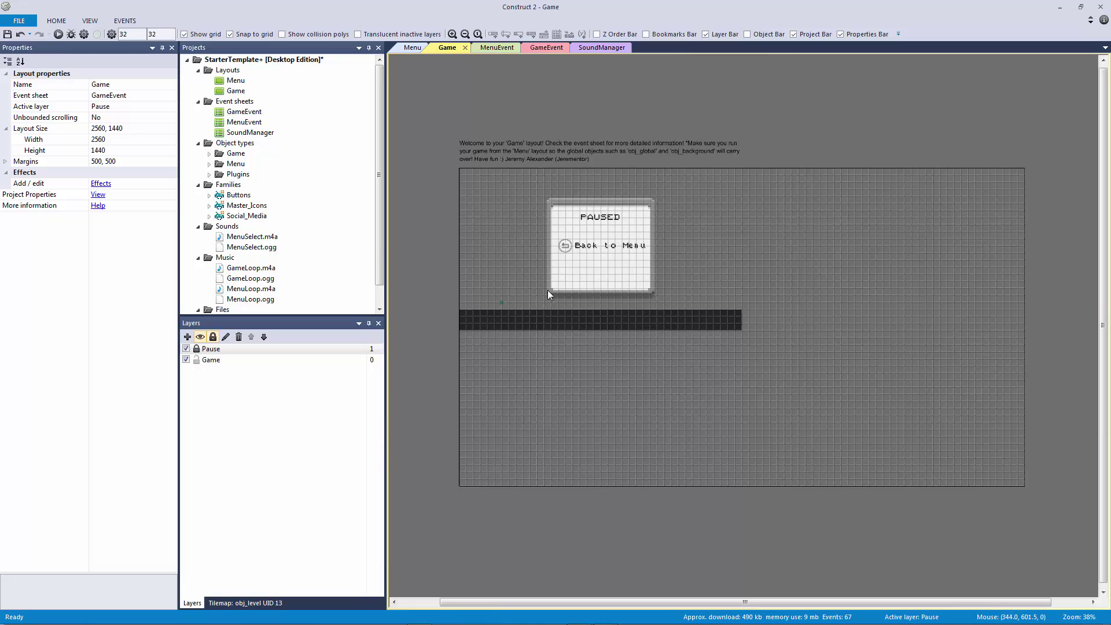
Step: In GameEvent, fold the Menu: Pause, Paused and Non Paused groups, then view the Game and Menu layouts
click(410, 48)
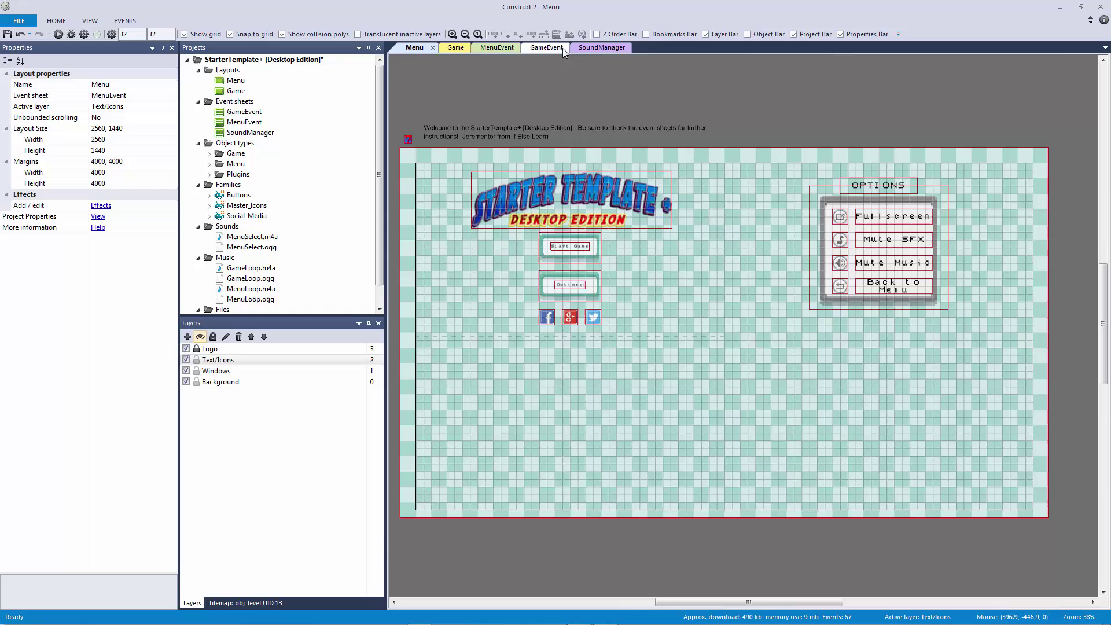
click(558, 48)
click(420, 177)
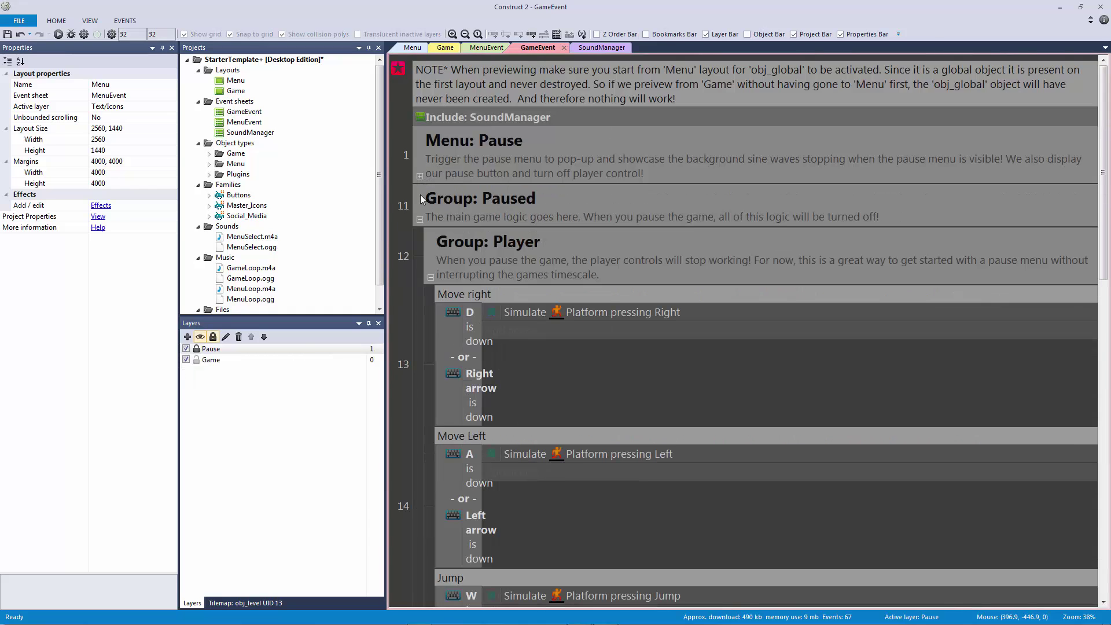
click(420, 219)
click(420, 278)
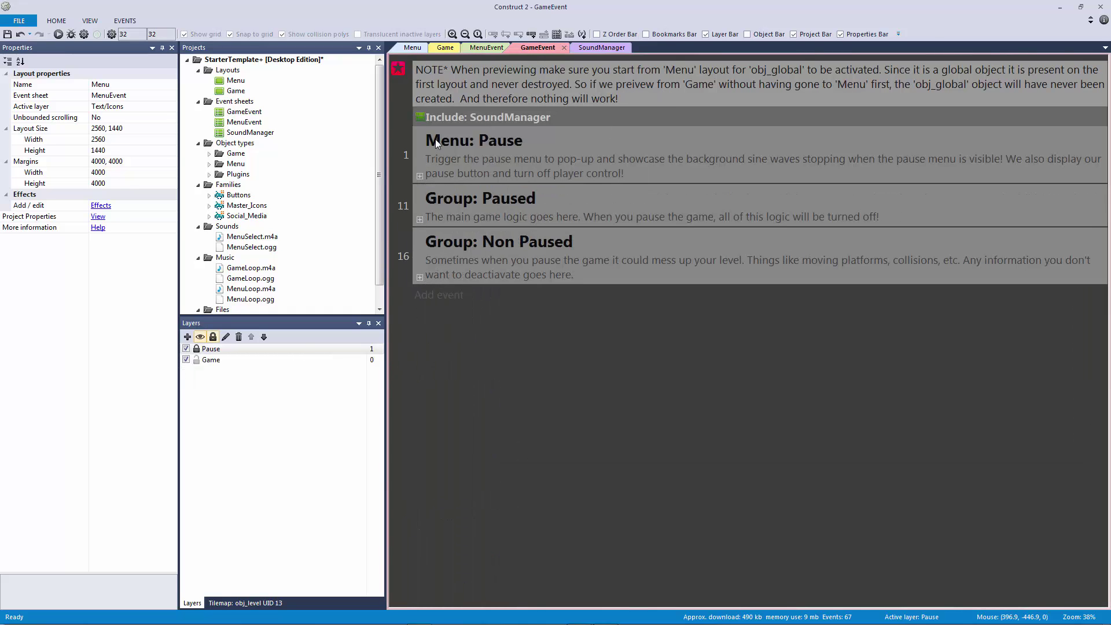
click(436, 50)
click(414, 48)
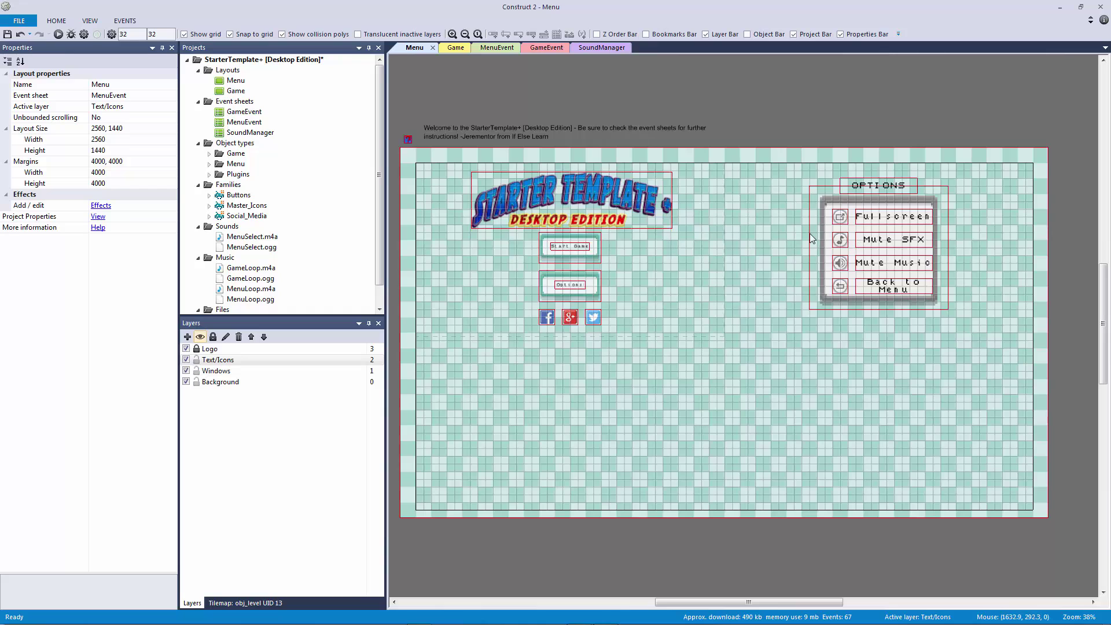
Step: Zoom in on the Options window and switch off Show grid
ctrl+scroll(721, 218, up, 5)
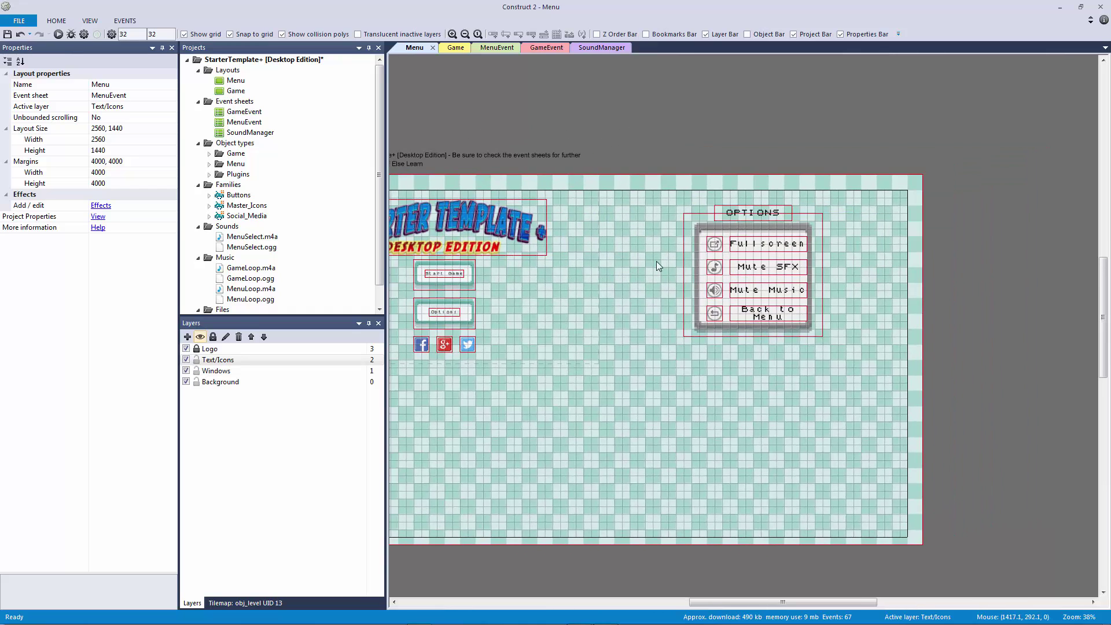
ctrl+scroll(727, 261, up, 1)
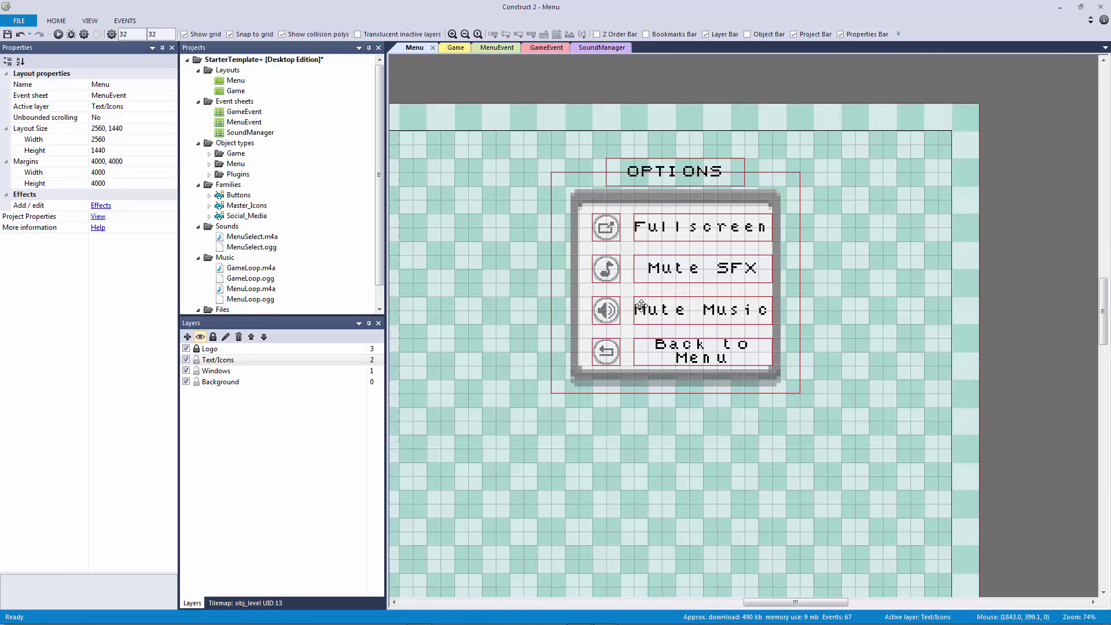
click(213, 33)
Step: Select the Fullscreen, Mute SFX, Mute Music and Back to Menu icon sprites in turn, twice
click(605, 229)
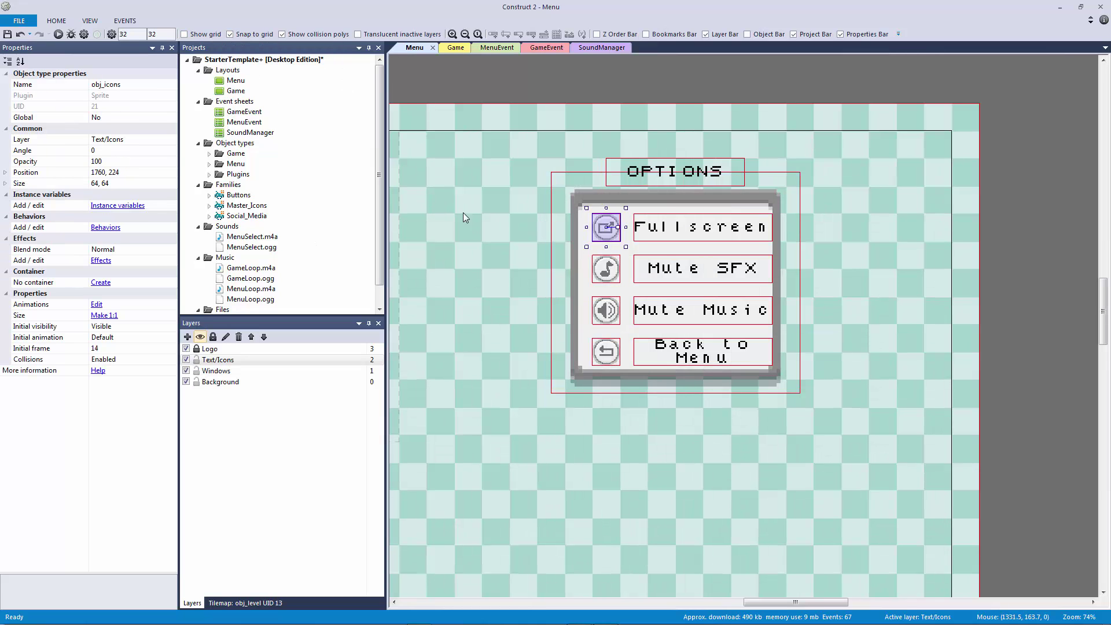
click(604, 270)
click(604, 312)
click(607, 351)
click(612, 239)
click(612, 270)
click(608, 315)
click(614, 345)
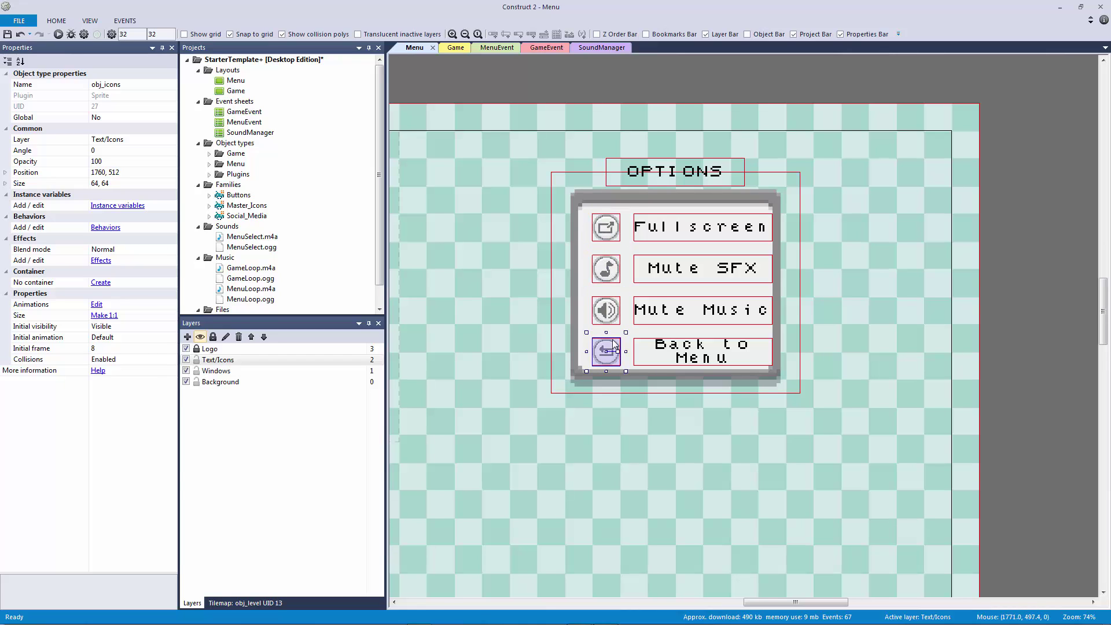
Step: Open the Fullscreen icon's image at 800% and browse frames 1–5: left arrow, pause, play, up arrow, gamepad
double_click(612, 230)
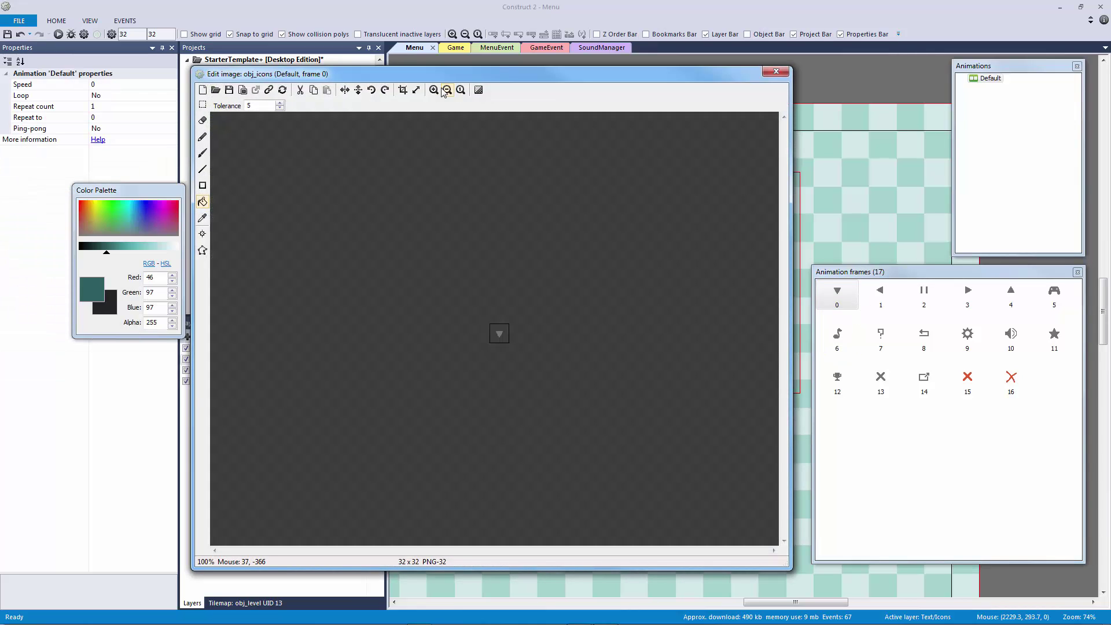
click(433, 90)
click(433, 89)
click(433, 90)
click(917, 296)
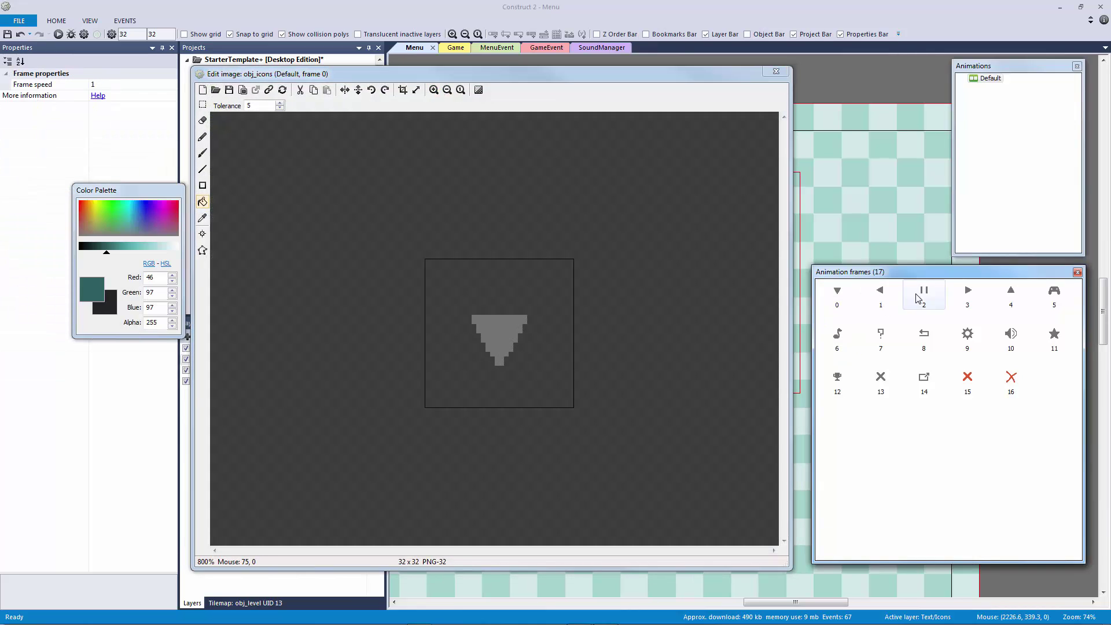
click(880, 294)
click(923, 294)
click(966, 295)
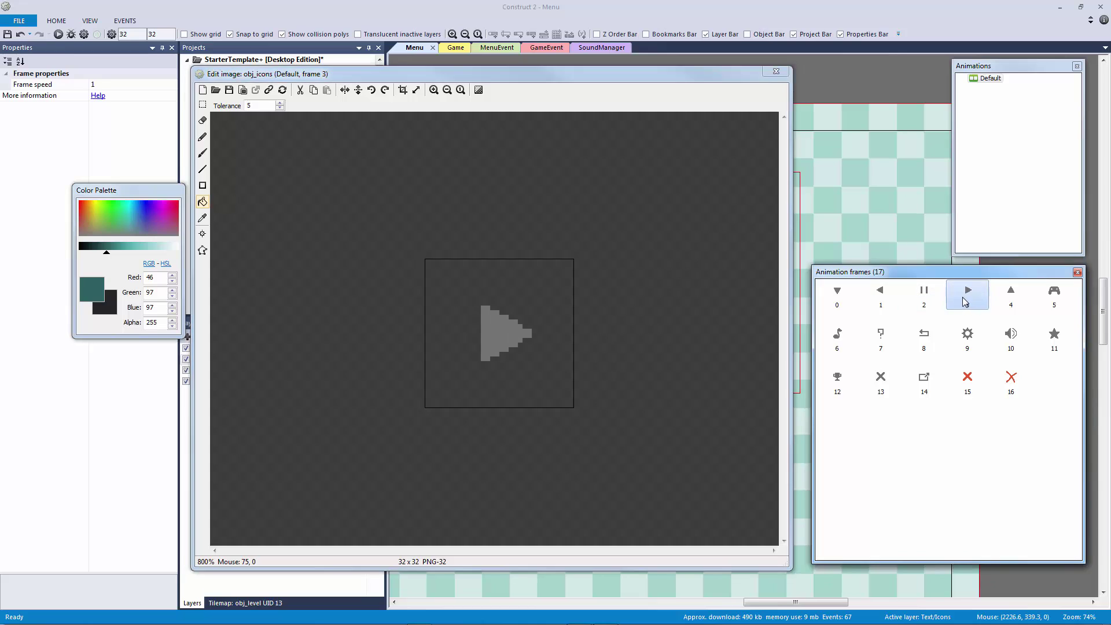
click(1010, 295)
click(1054, 295)
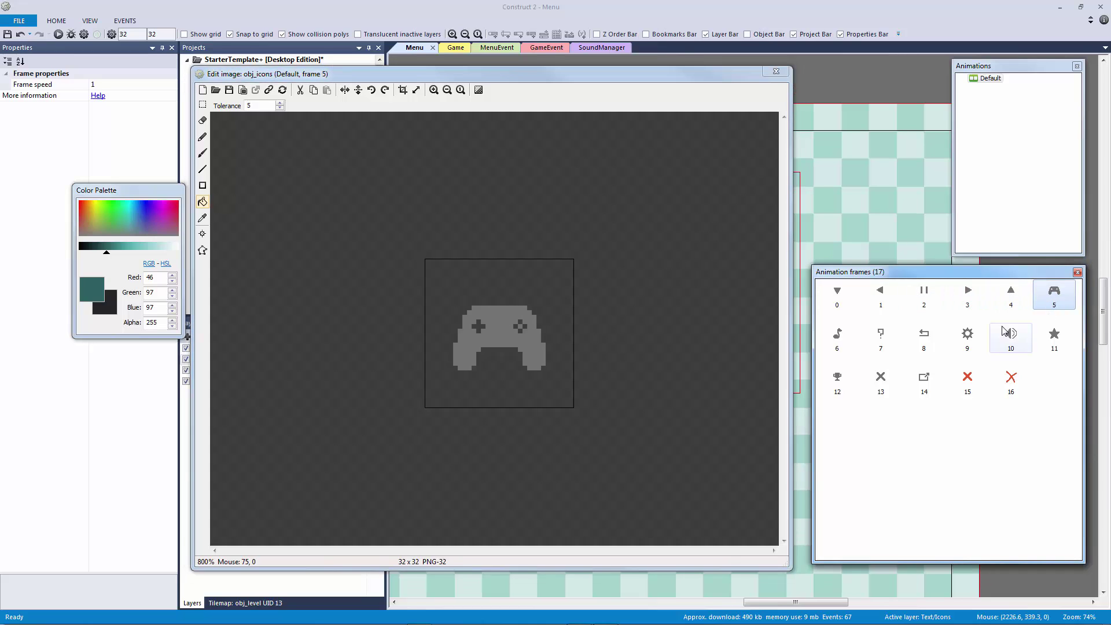
Step: View the gear, return arrow, question mark, trophy and star frames, then close the image editor
click(967, 340)
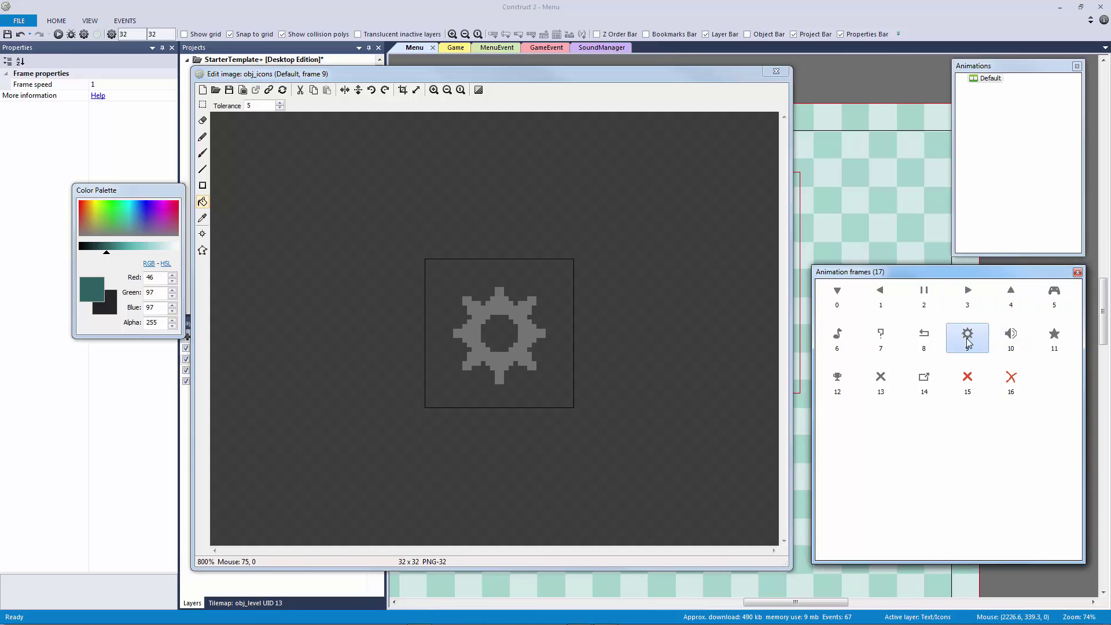
click(923, 338)
click(880, 338)
click(856, 386)
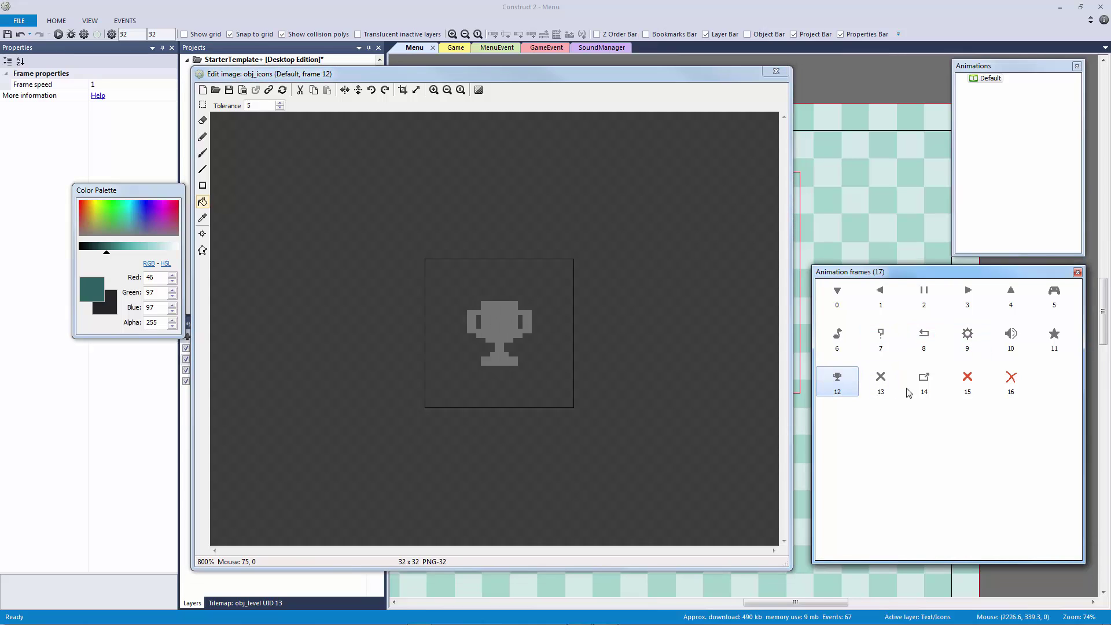
click(1055, 341)
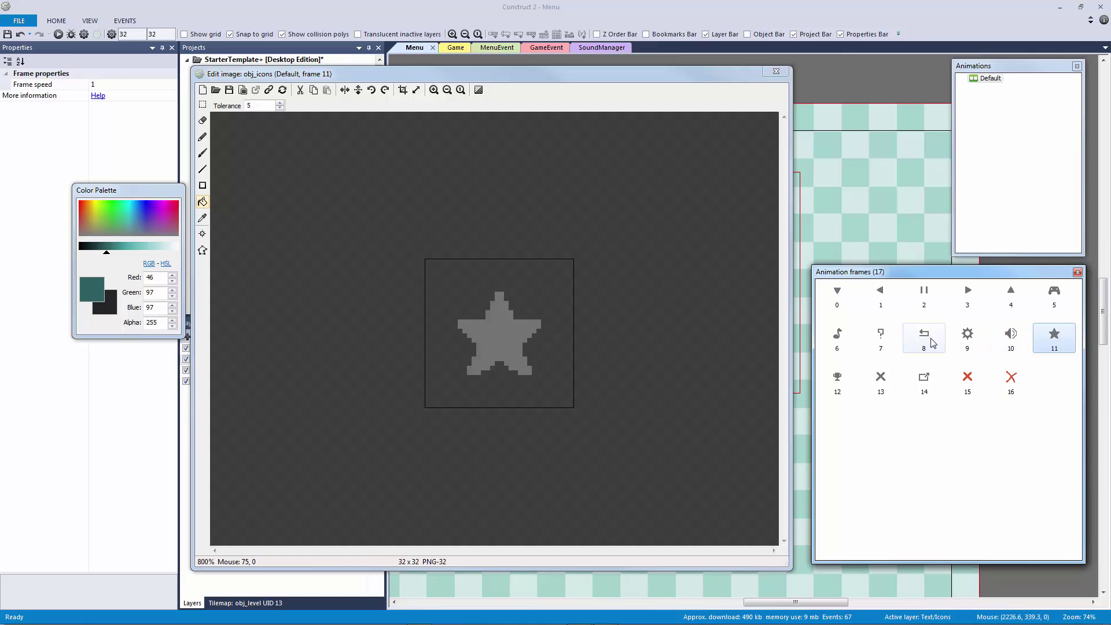
click(775, 71)
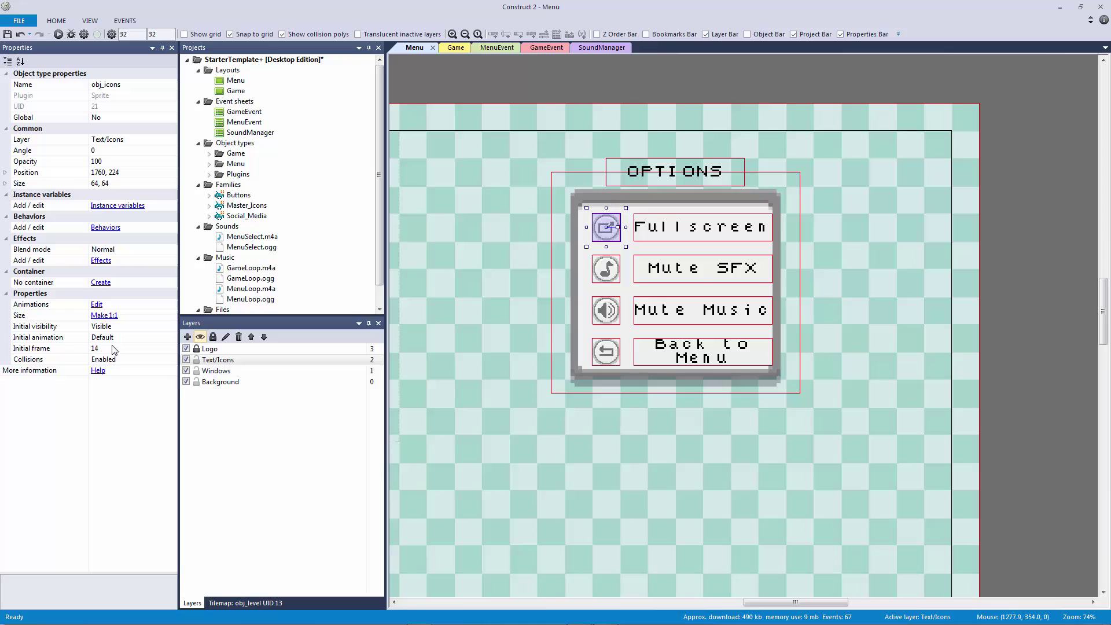
click(607, 275)
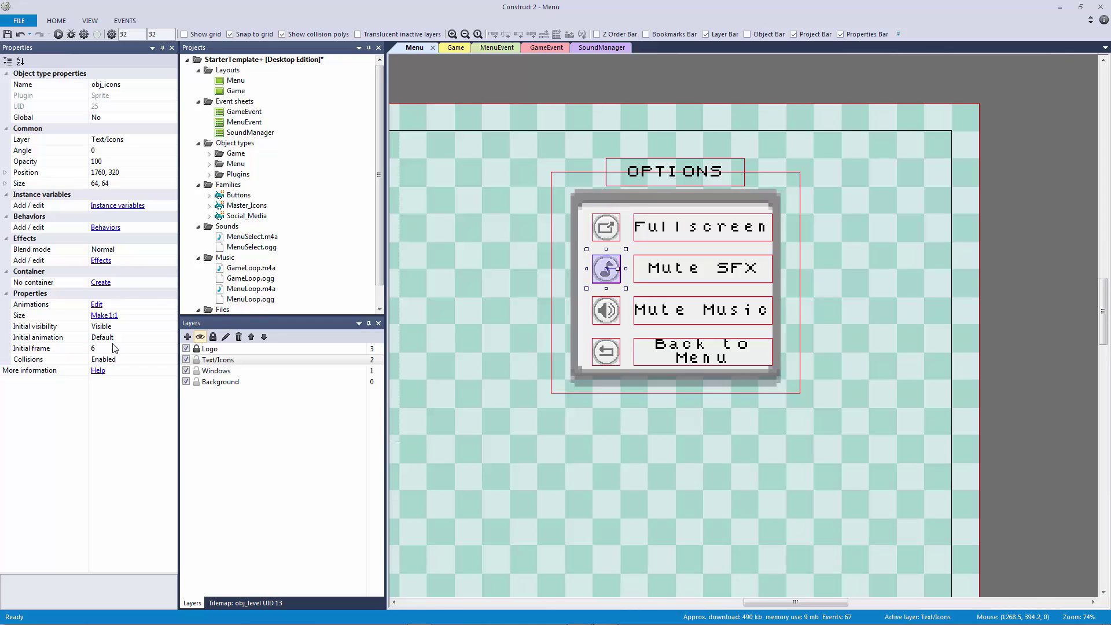
click(605, 317)
click(612, 350)
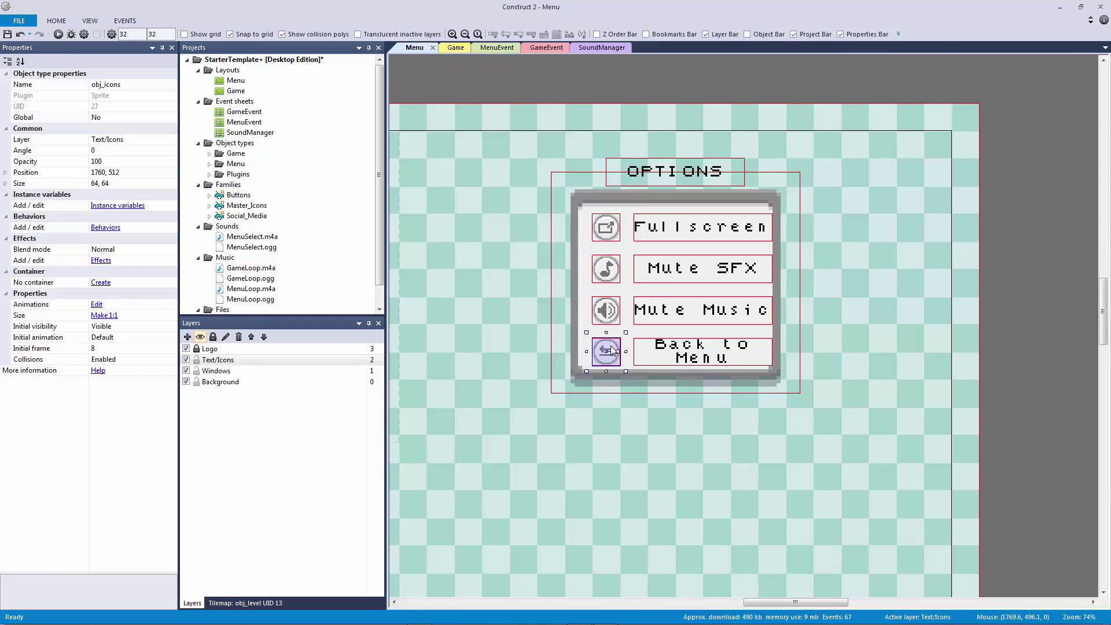
drag(609, 351, 637, 352)
click(602, 357)
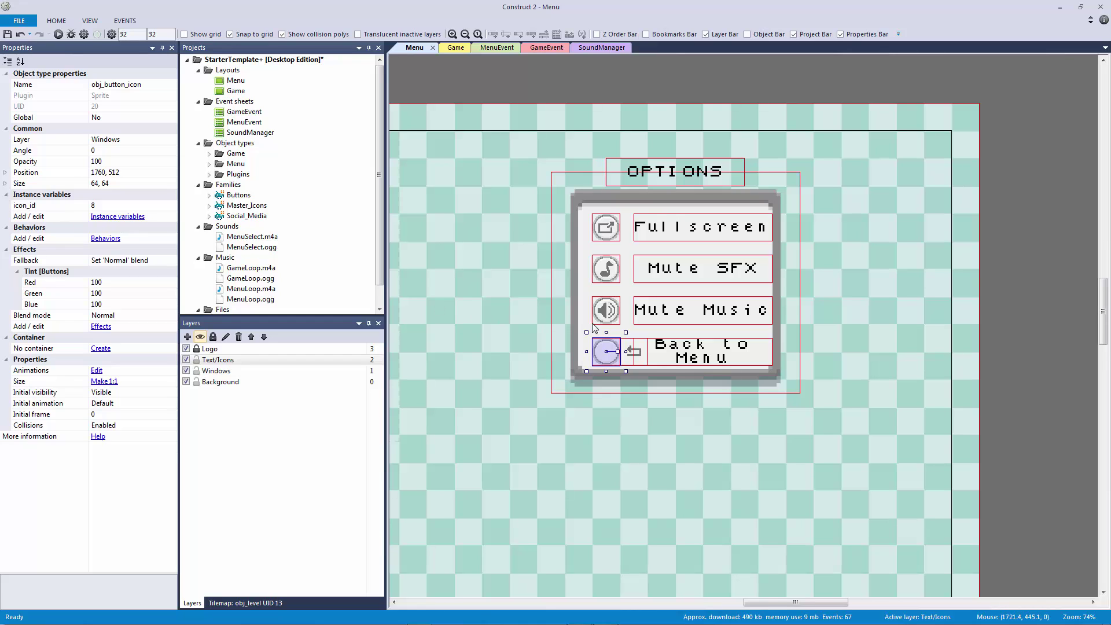
drag(638, 361, 602, 354)
key(ctrl+z)
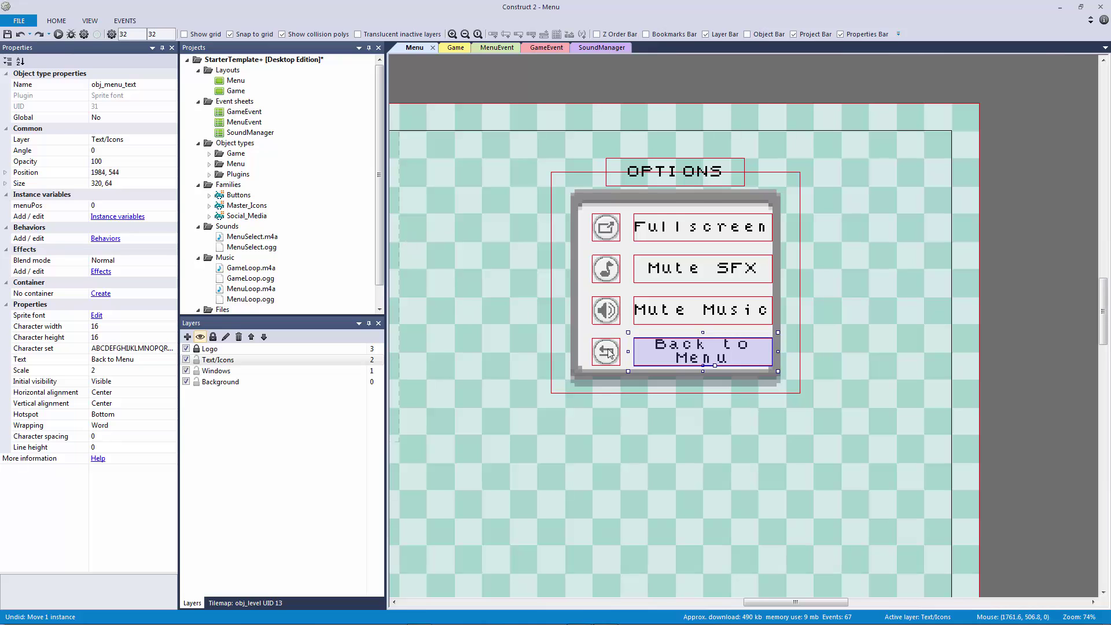
Step: Dismiss the Save As dialog without saving the project
click(581, 98)
ctrl+scroll(596, 121, down, 5)
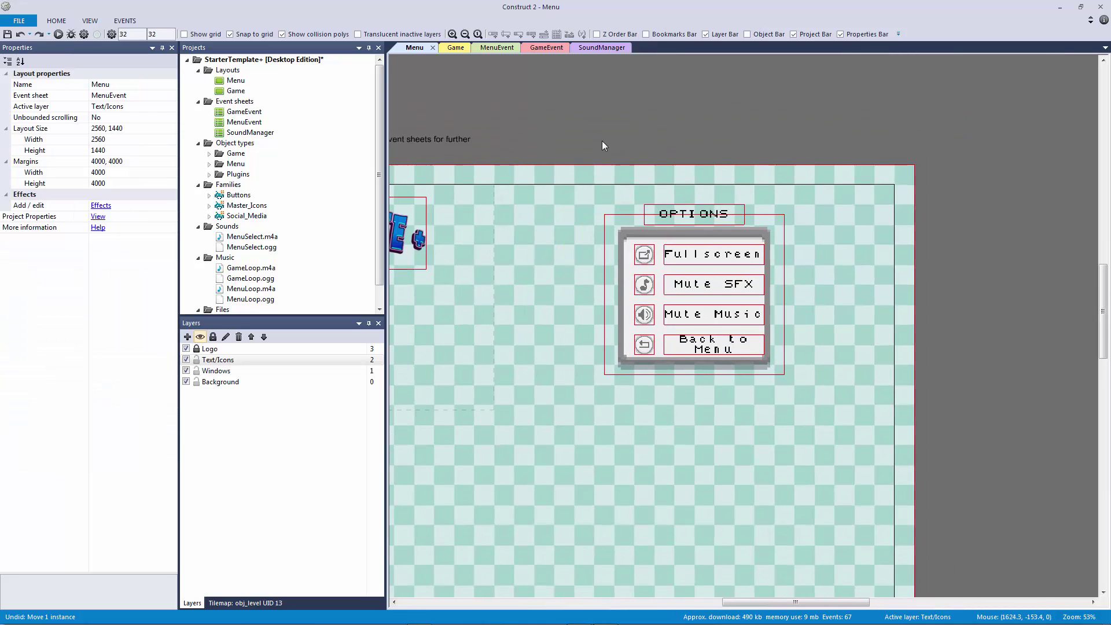
ctrl+scroll(697, 155, down, 1)
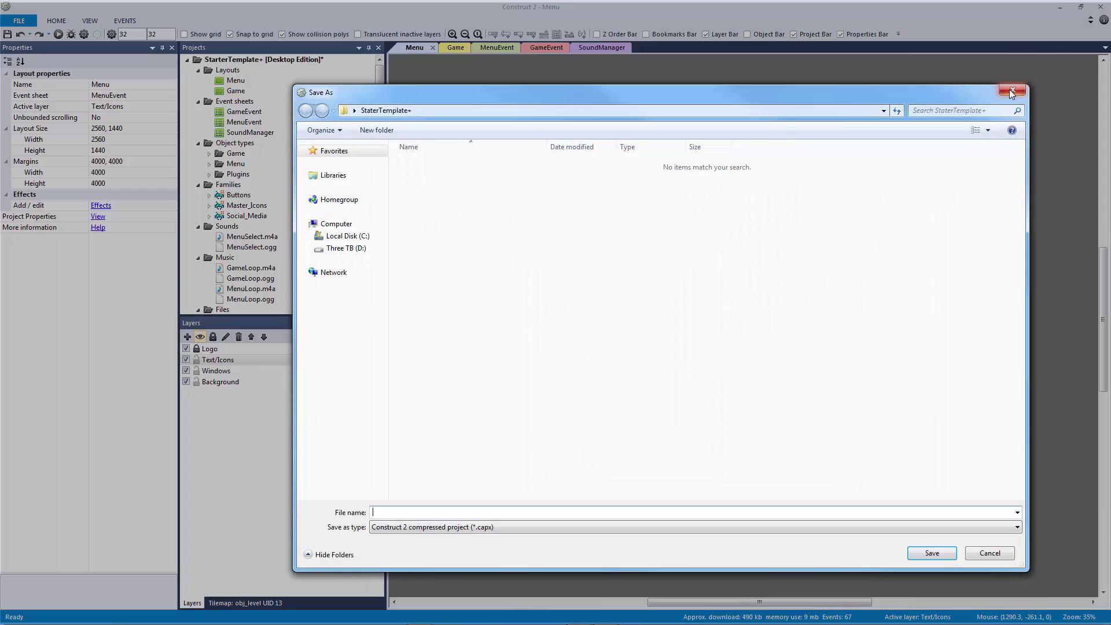
click(1001, 93)
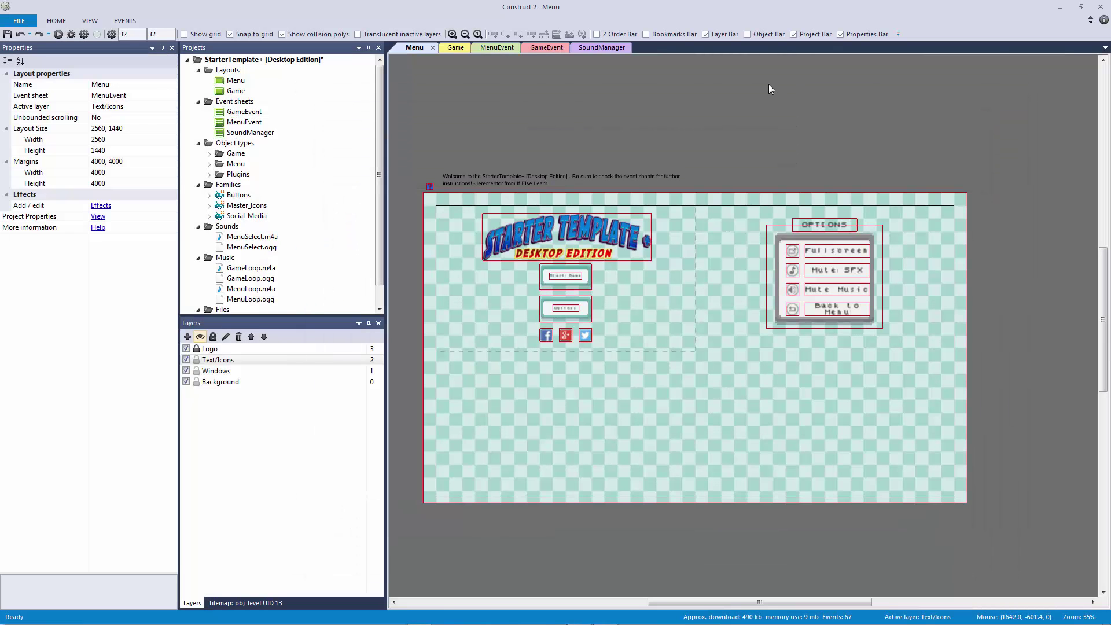
Step: Collapse the Sounds and Music folders and lock the Text/Icons, Windows and Background layers
ctrl+scroll(771, 190, up, 2)
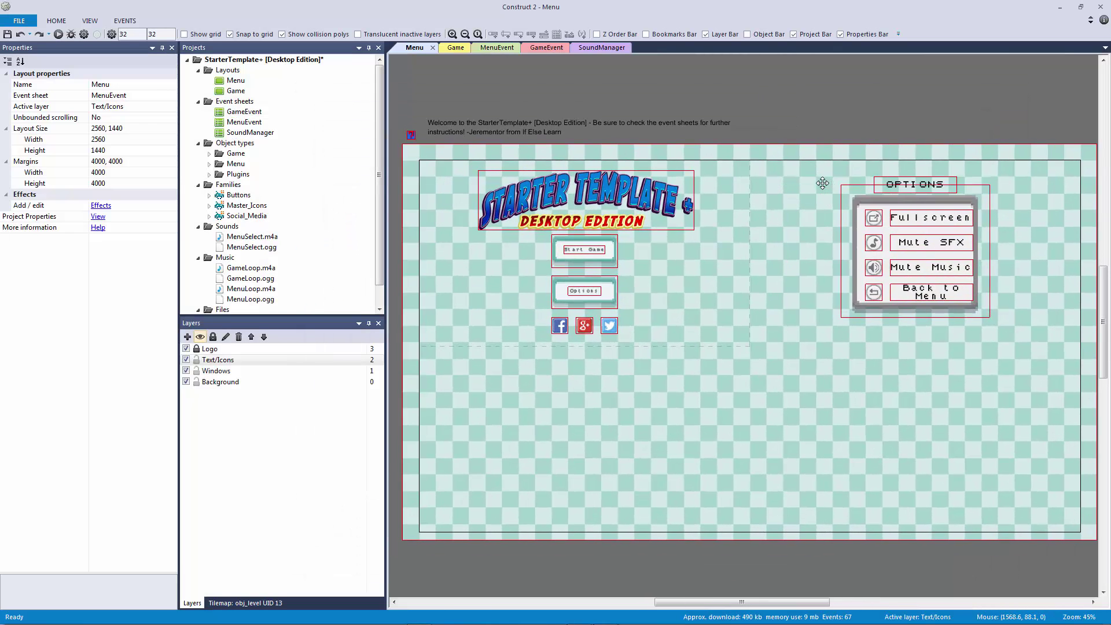
ctrl+scroll(810, 184, down, 1)
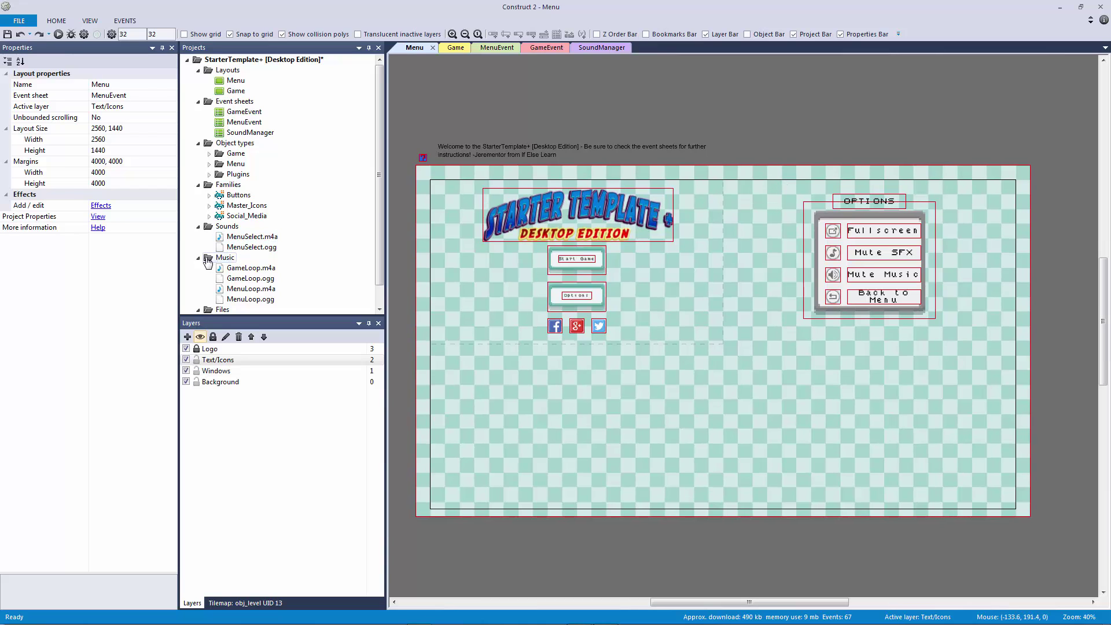
click(198, 226)
click(199, 236)
click(451, 131)
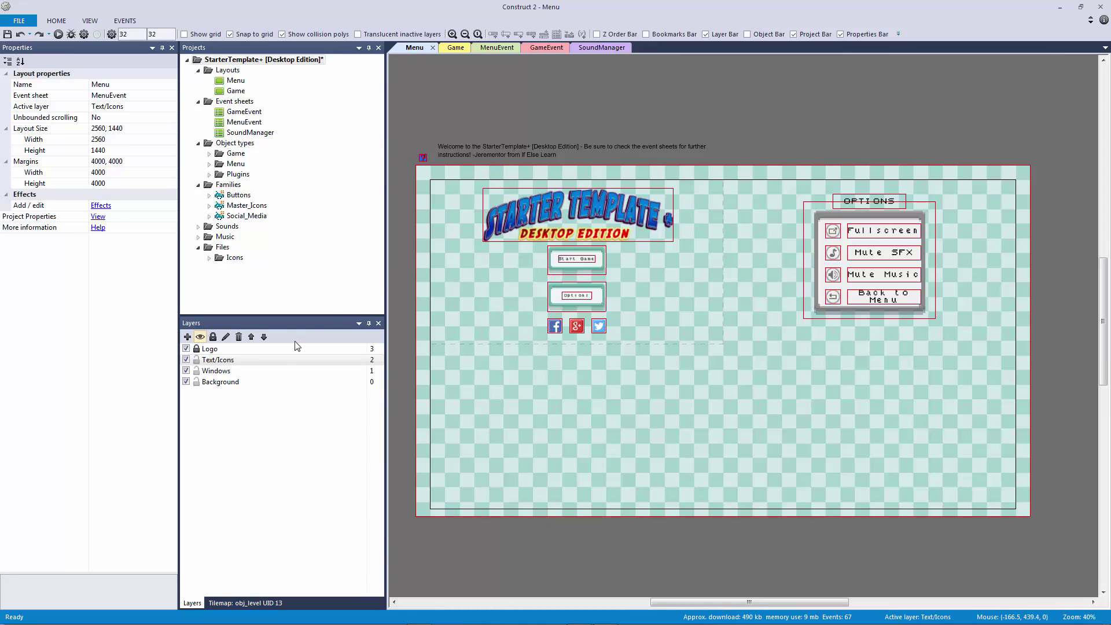
click(196, 360)
click(197, 371)
click(197, 382)
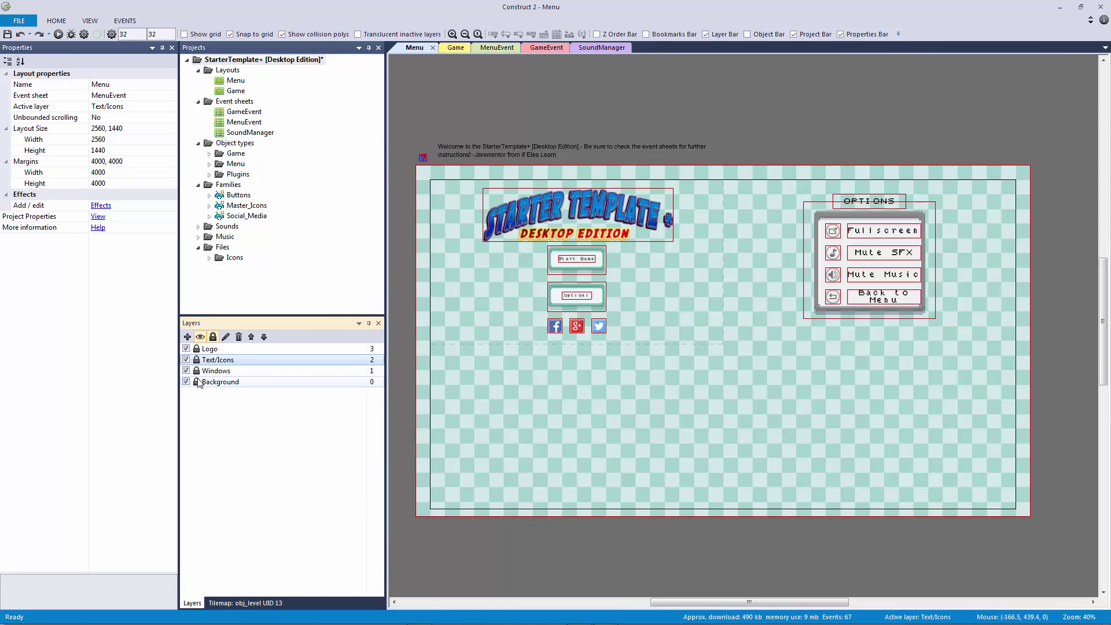
click(462, 125)
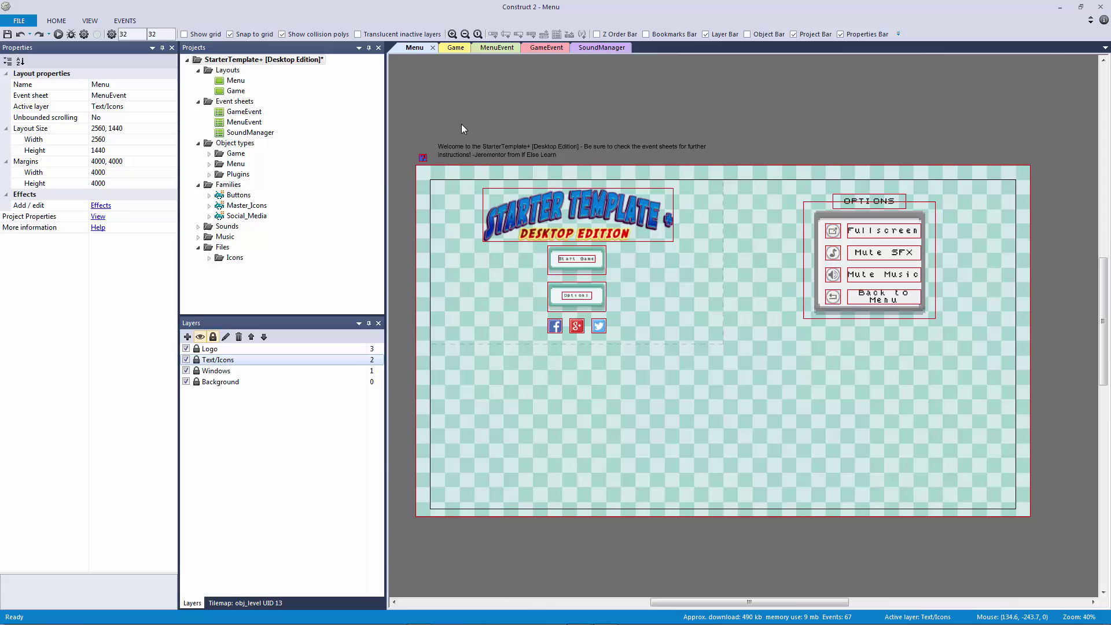
Step: Select the Buttons family to display its Tint effect values
click(237, 194)
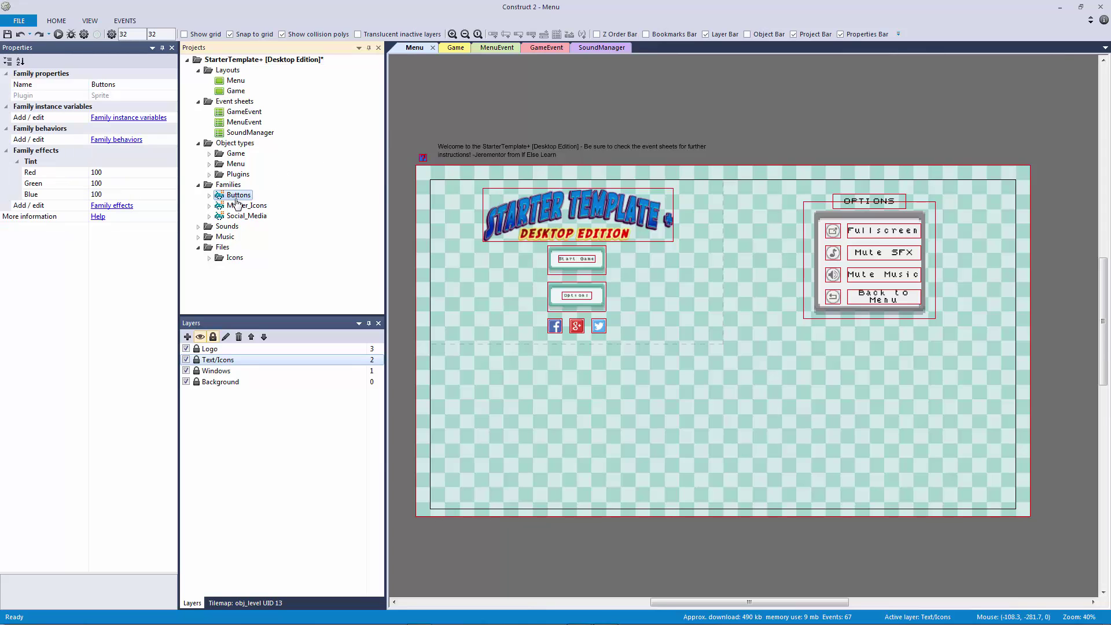
click(209, 164)
click(210, 164)
click(209, 164)
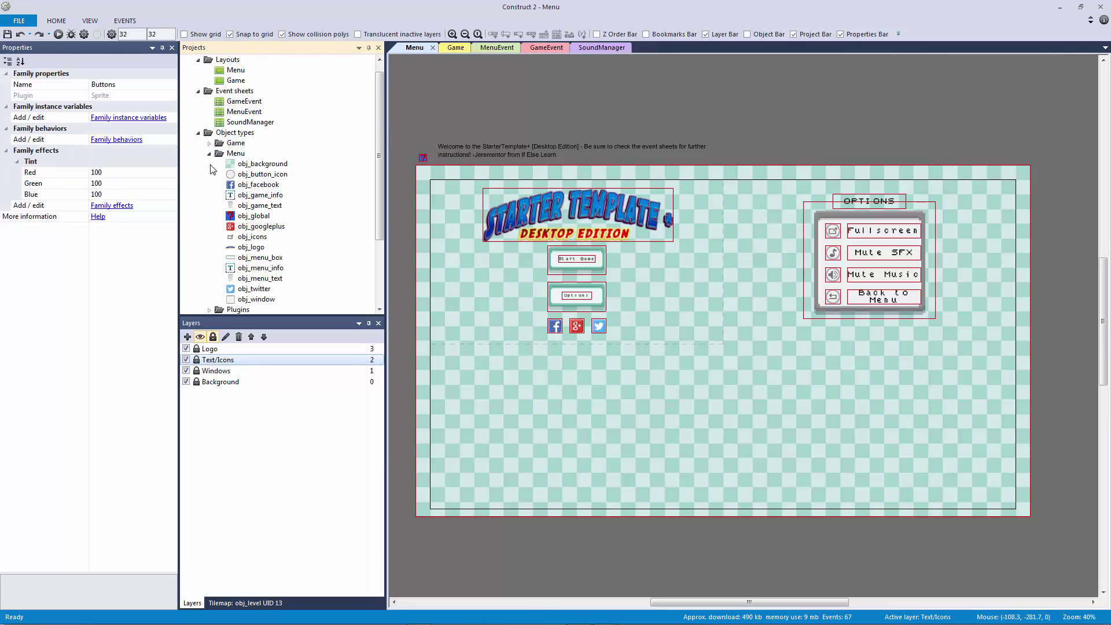
click(209, 164)
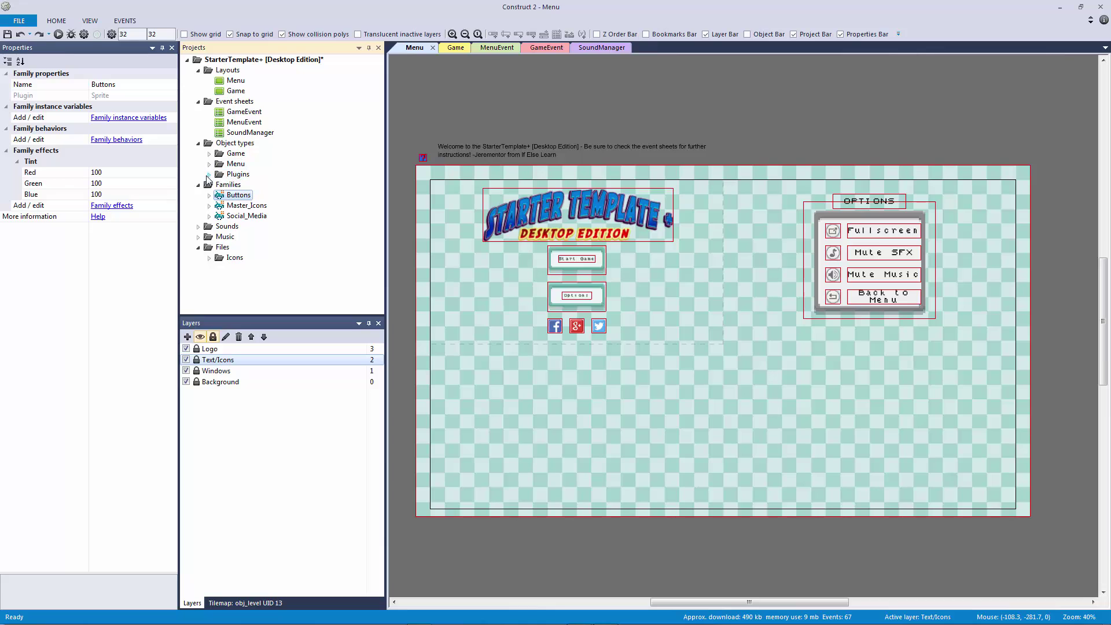
click(209, 174)
click(210, 174)
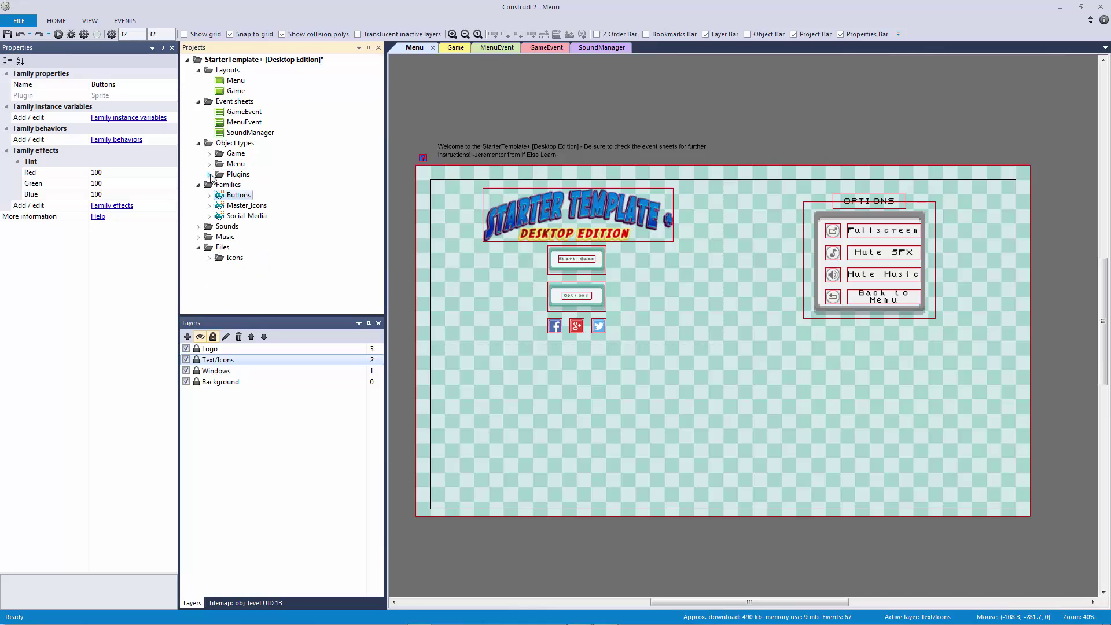
click(210, 205)
click(210, 205)
click(209, 205)
click(210, 205)
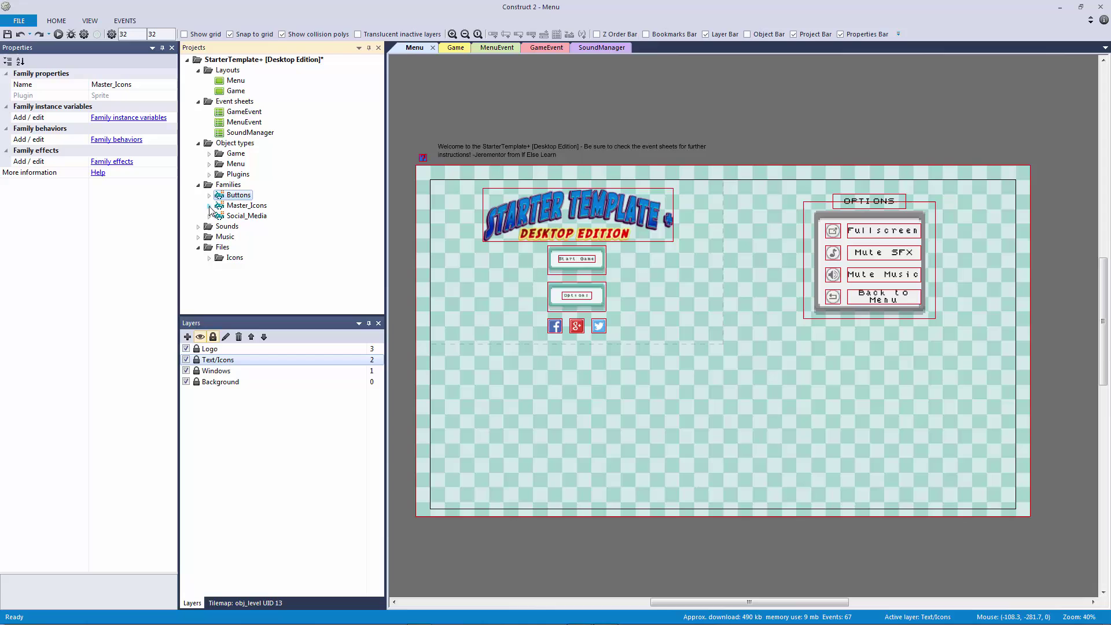
click(209, 216)
click(209, 215)
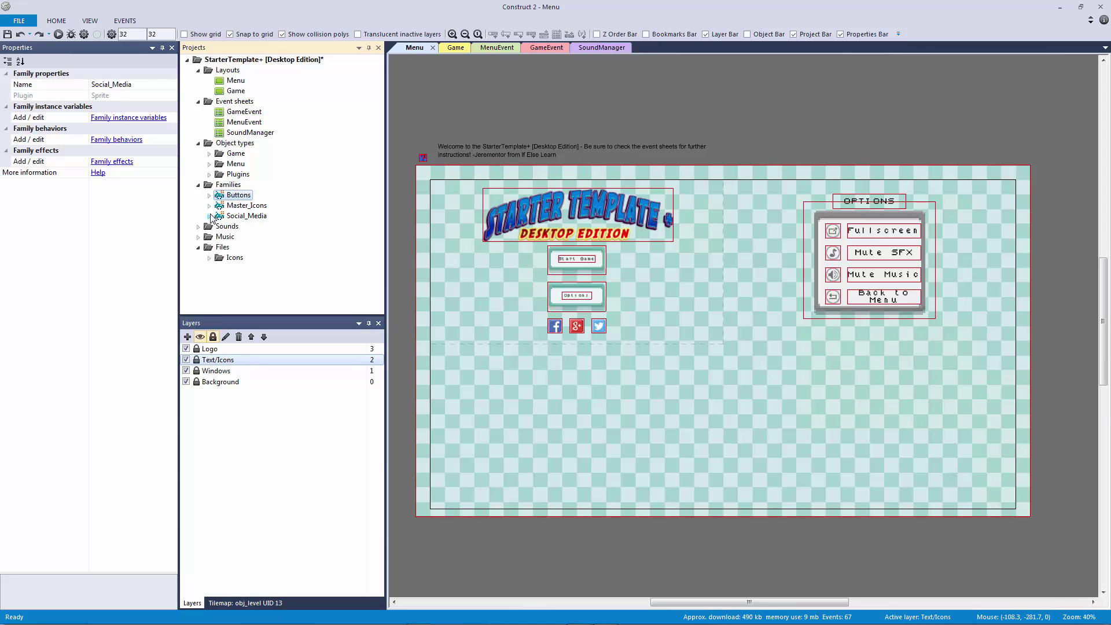
click(208, 174)
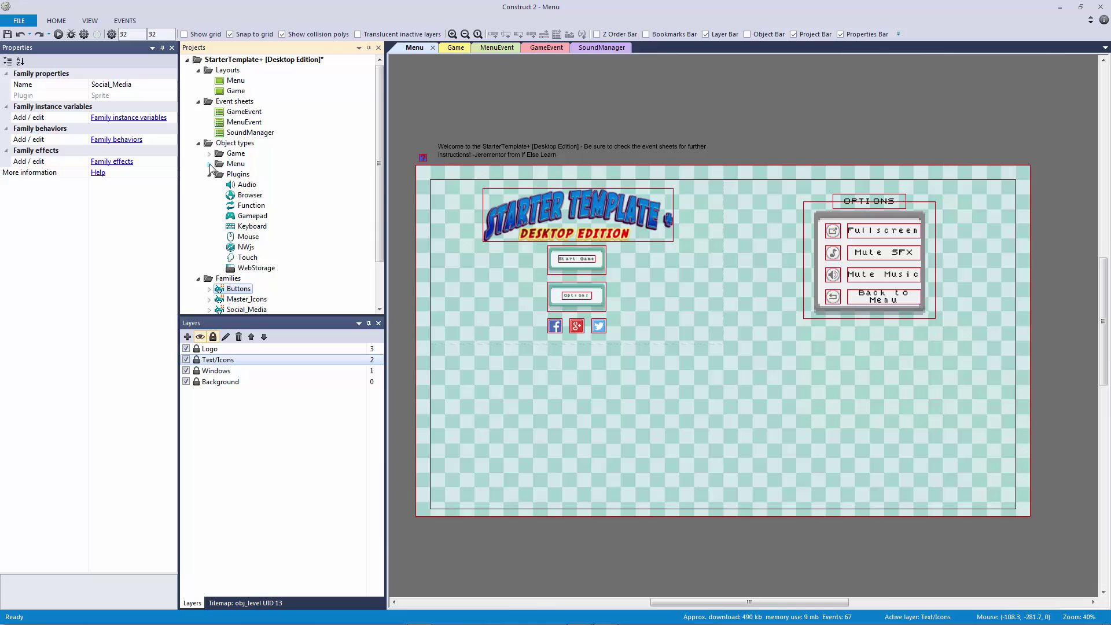
click(209, 164)
click(209, 144)
click(209, 143)
click(209, 154)
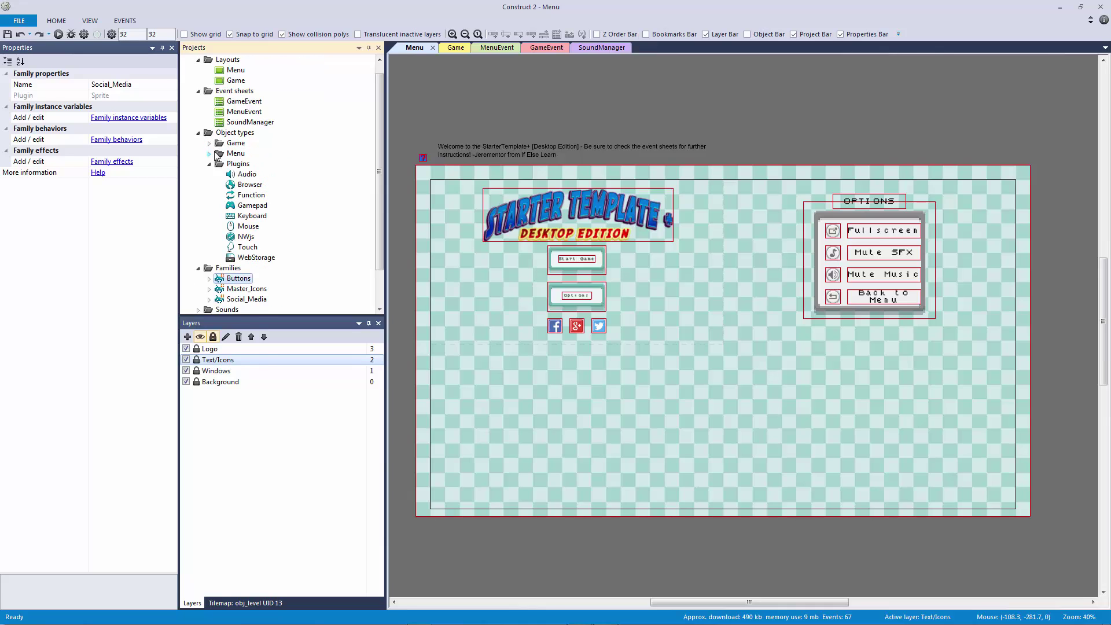
click(209, 164)
double_click(219, 195)
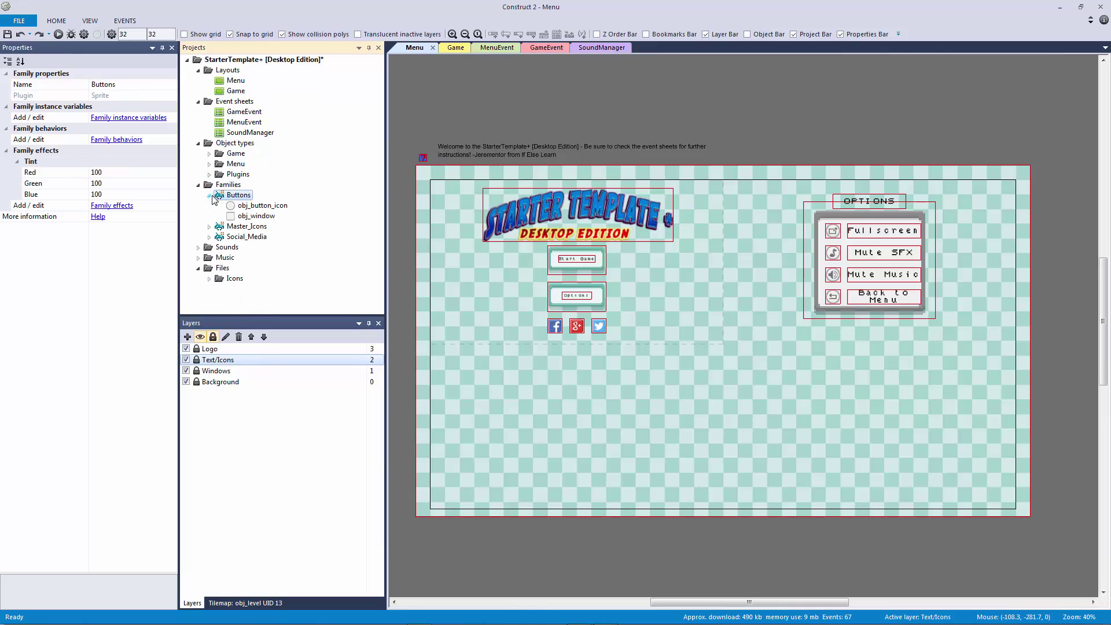
click(209, 195)
click(211, 207)
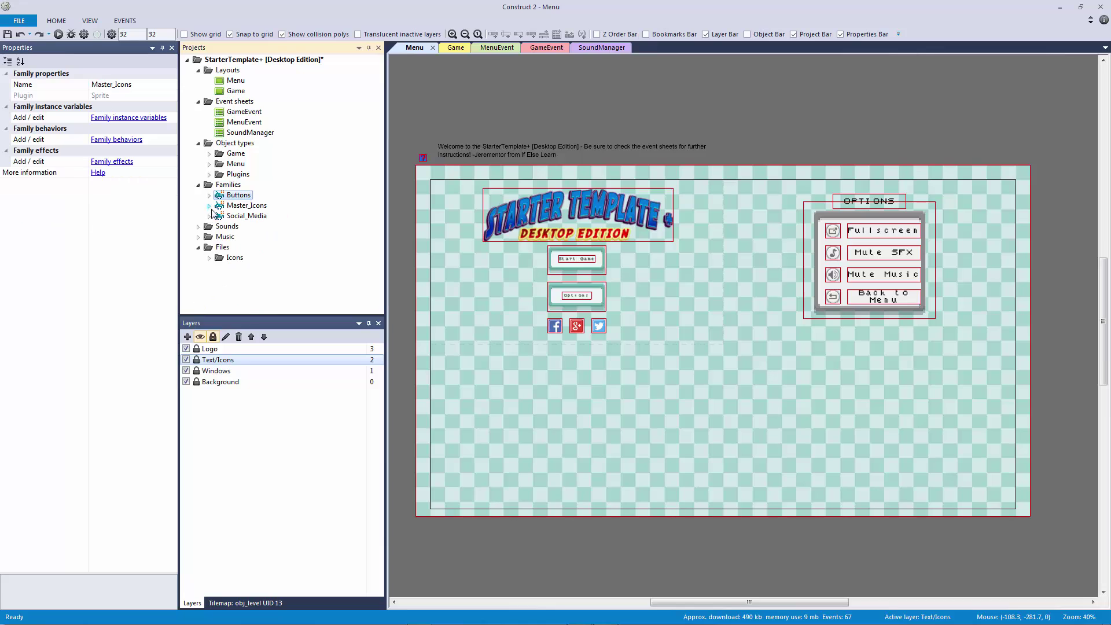
click(568, 119)
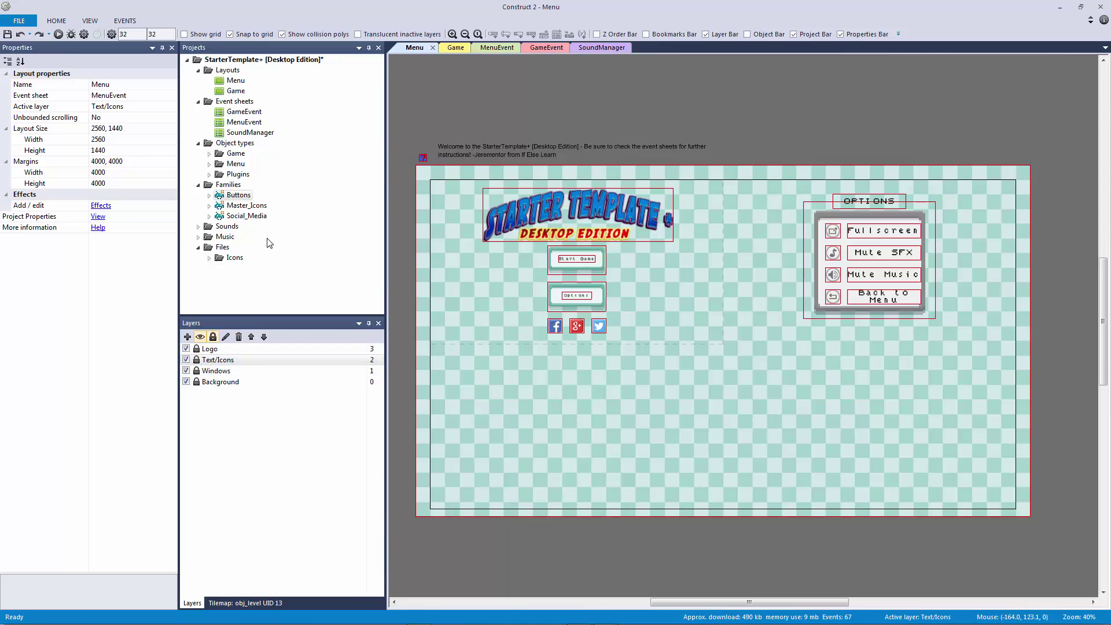
Step: Inspect the Master_Icons family's members, including obj_menu_box's image, then collapse the family
click(213, 208)
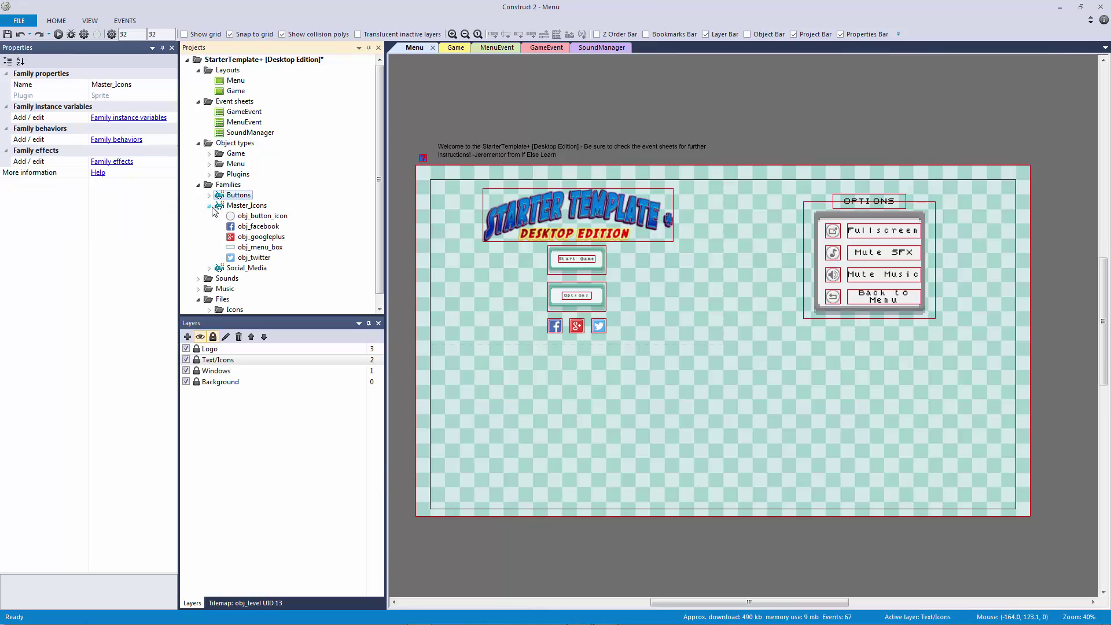
click(254, 218)
click(258, 227)
click(258, 237)
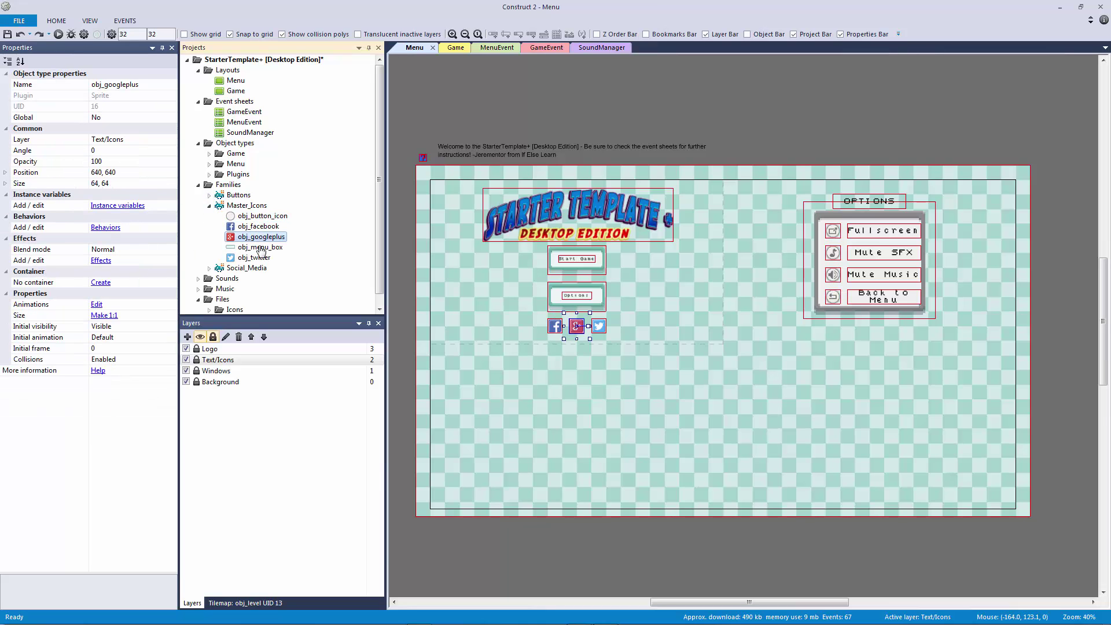
double_click(258, 247)
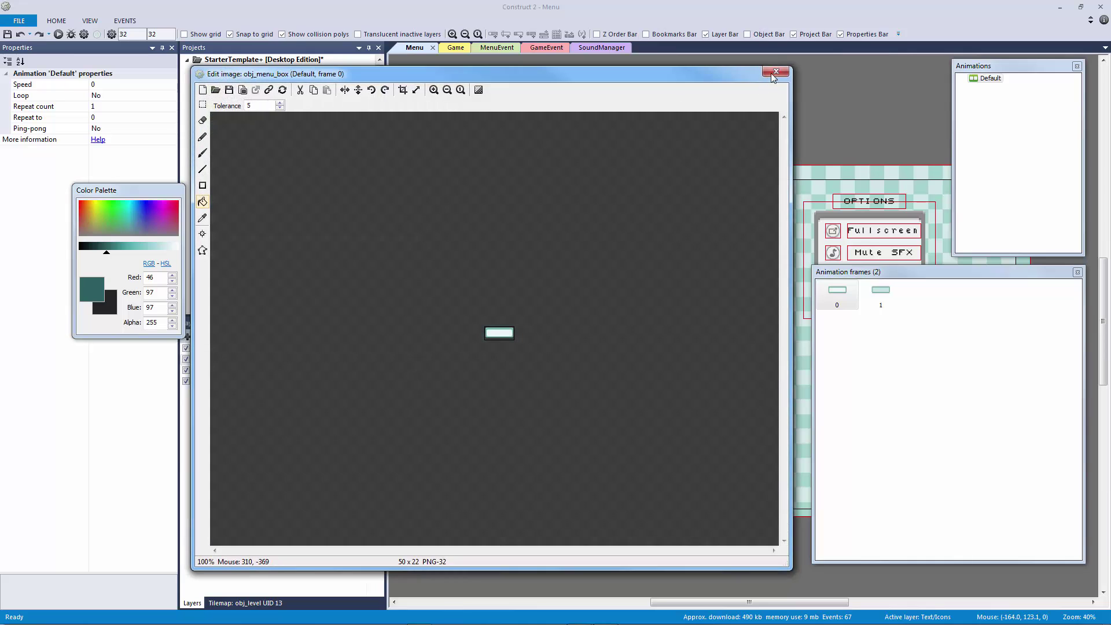
click(771, 73)
click(254, 258)
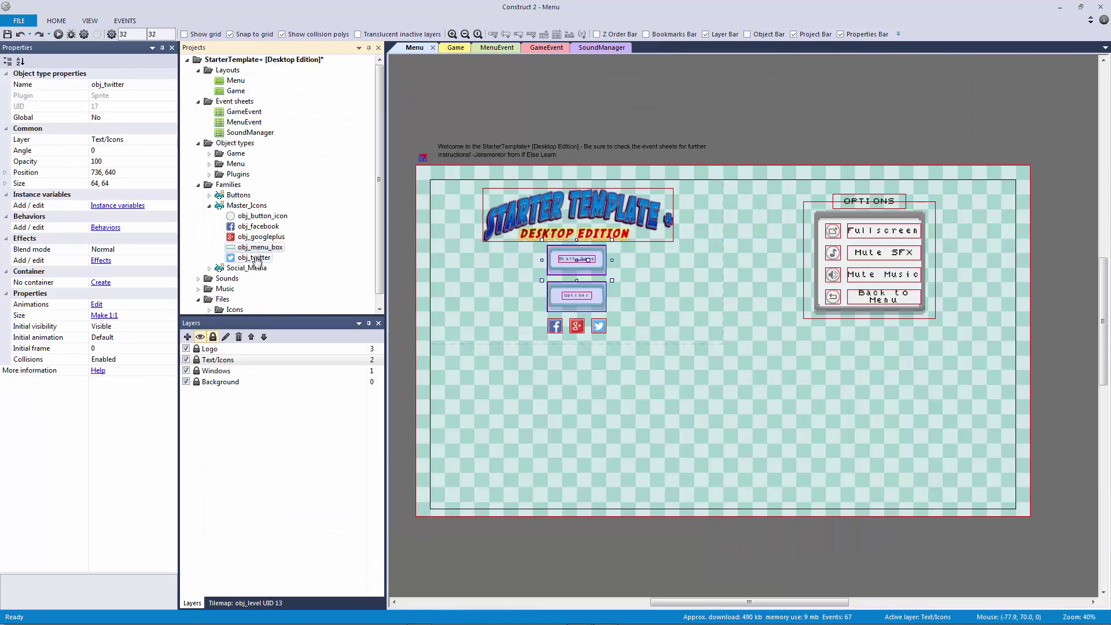
double_click(237, 206)
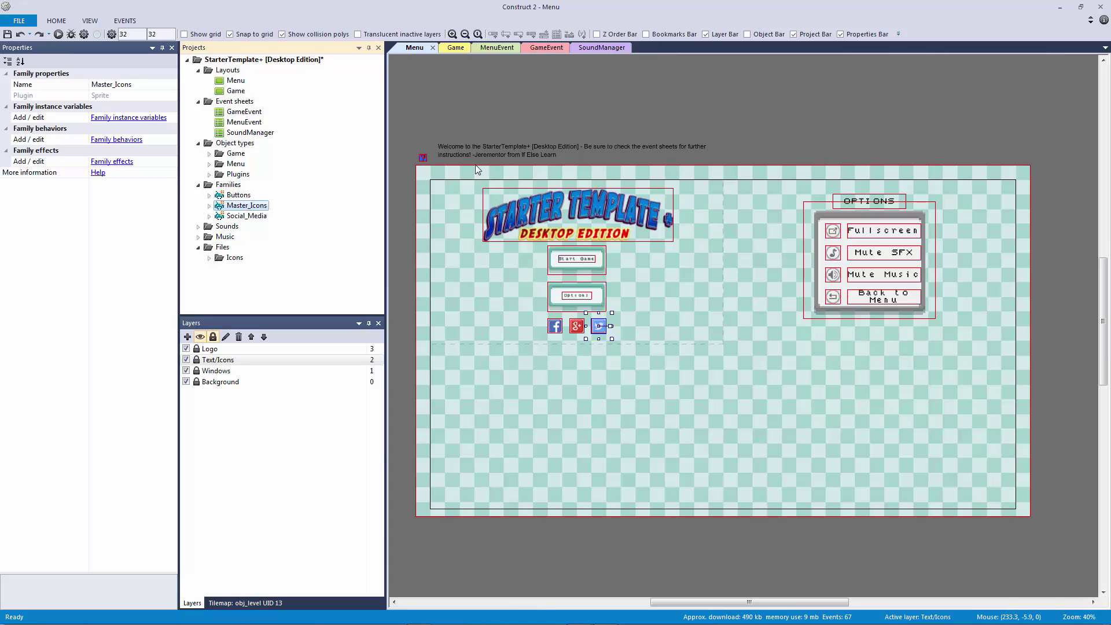
click(467, 130)
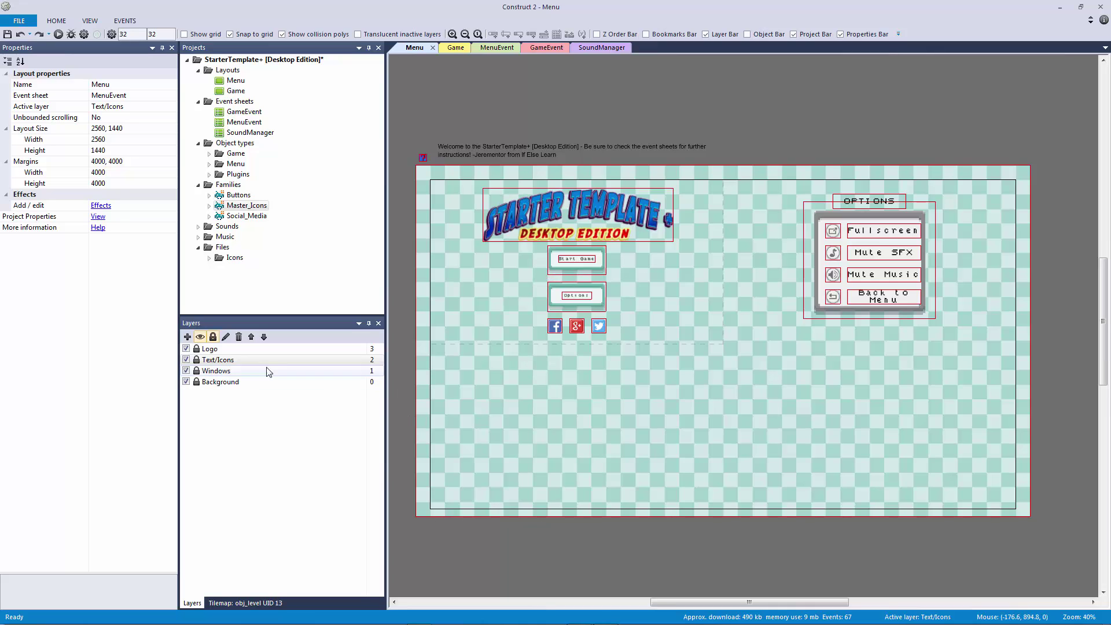
Step: Unlock the Logo, Text/Icons, Windows and Background layers
click(196, 349)
click(196, 360)
click(196, 370)
click(196, 382)
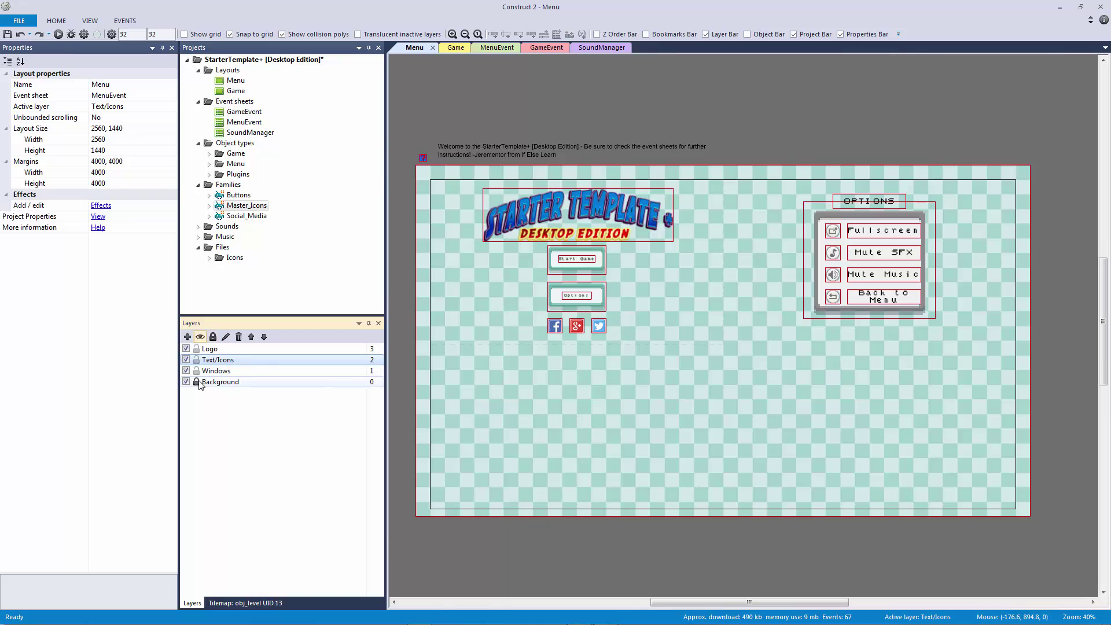
Step: Inspect both animation frames of the Start Game box's image in the image editor
click(839, 229)
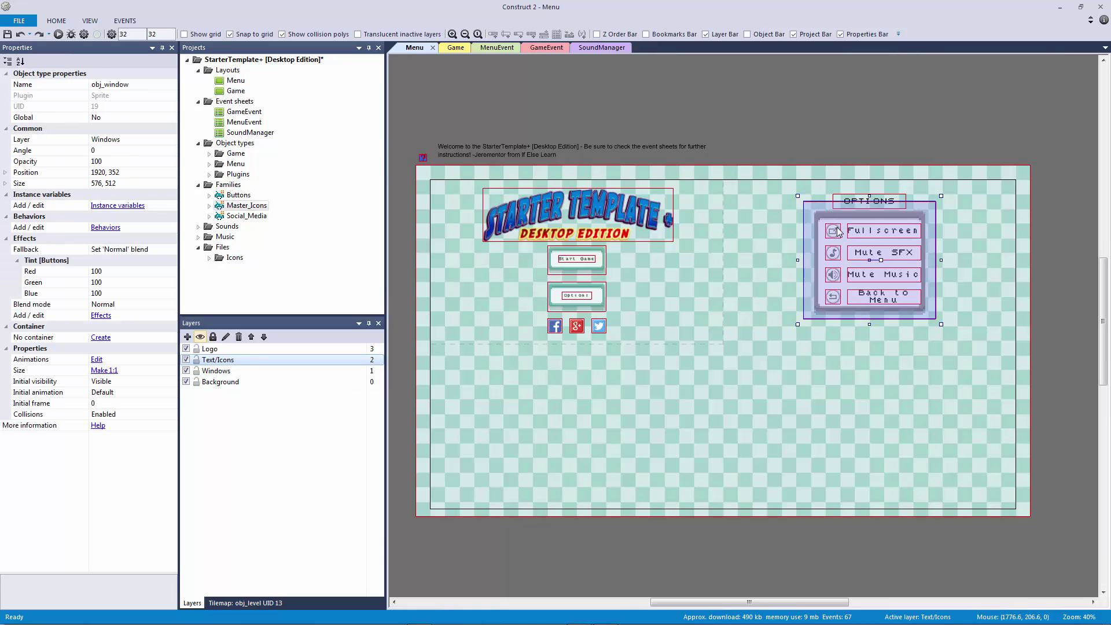
click(801, 149)
ctrl+scroll(603, 161, up, 4)
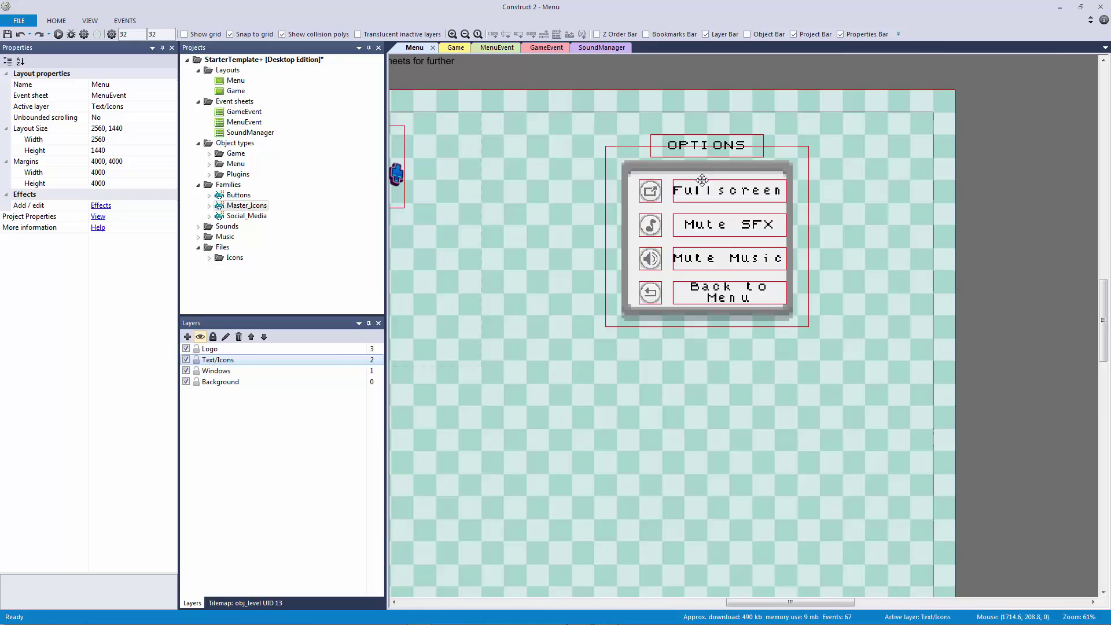
shift+scroll(702, 180, left, 5)
click(448, 236)
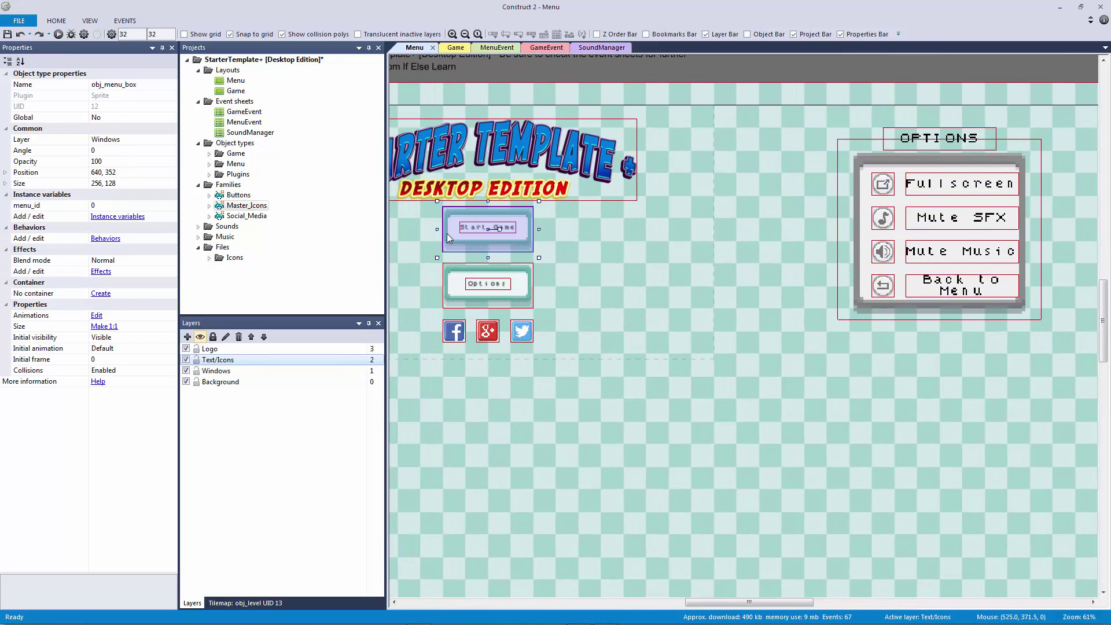
double_click(449, 237)
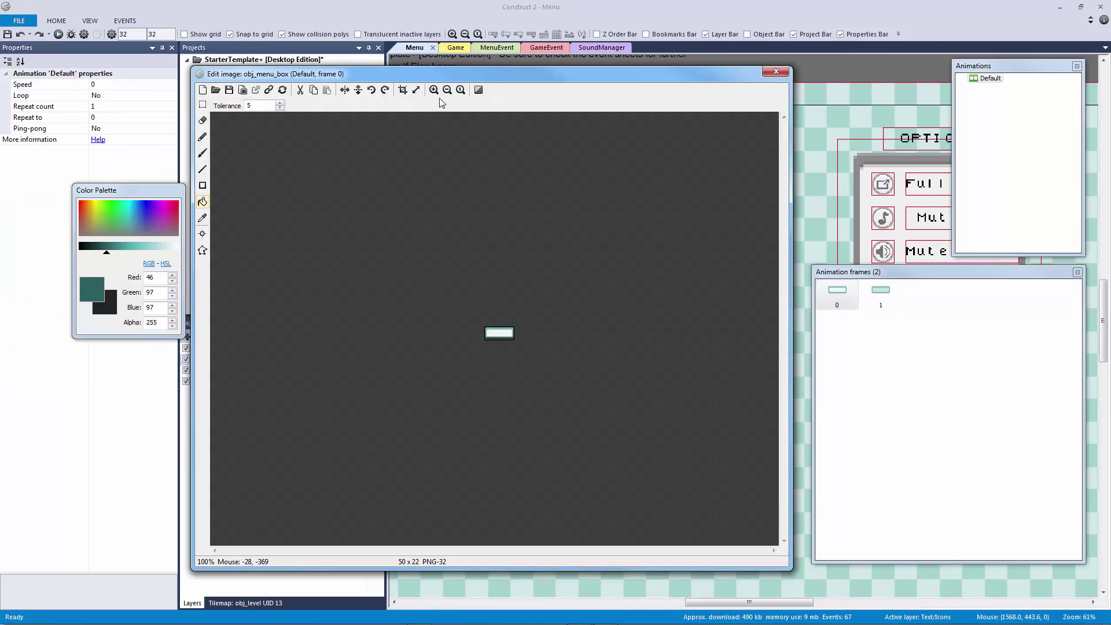
click(878, 296)
click(837, 293)
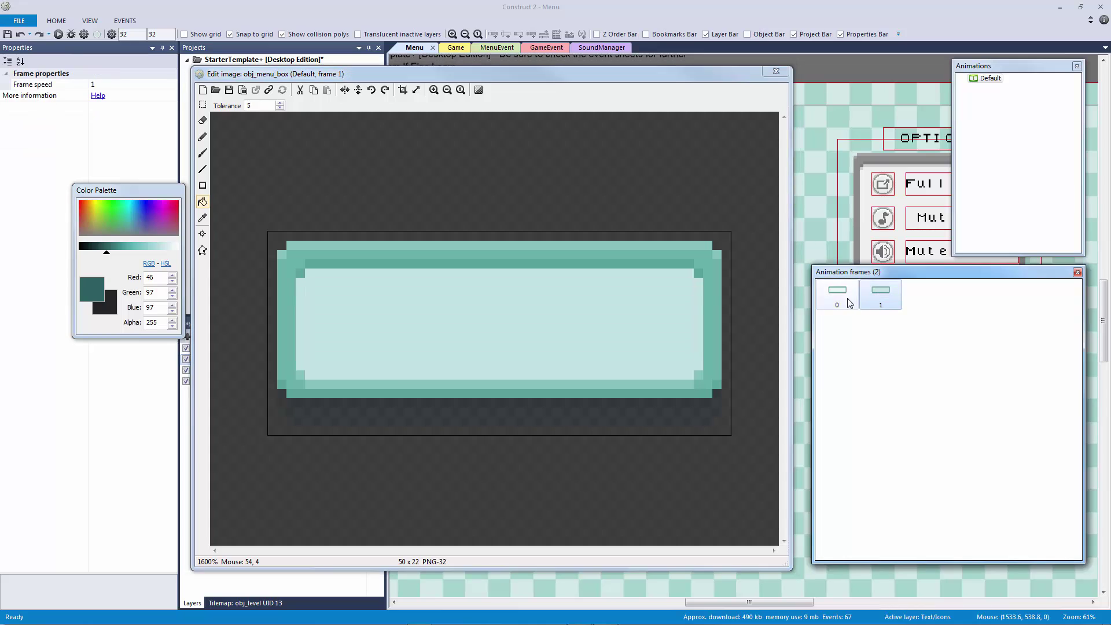
click(776, 72)
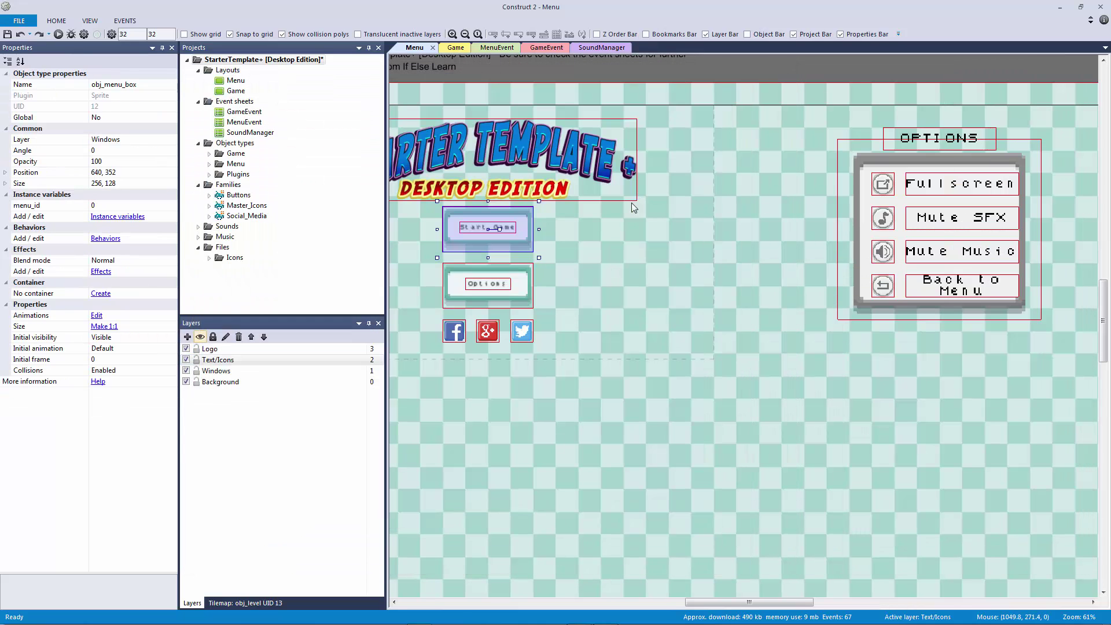
click(808, 74)
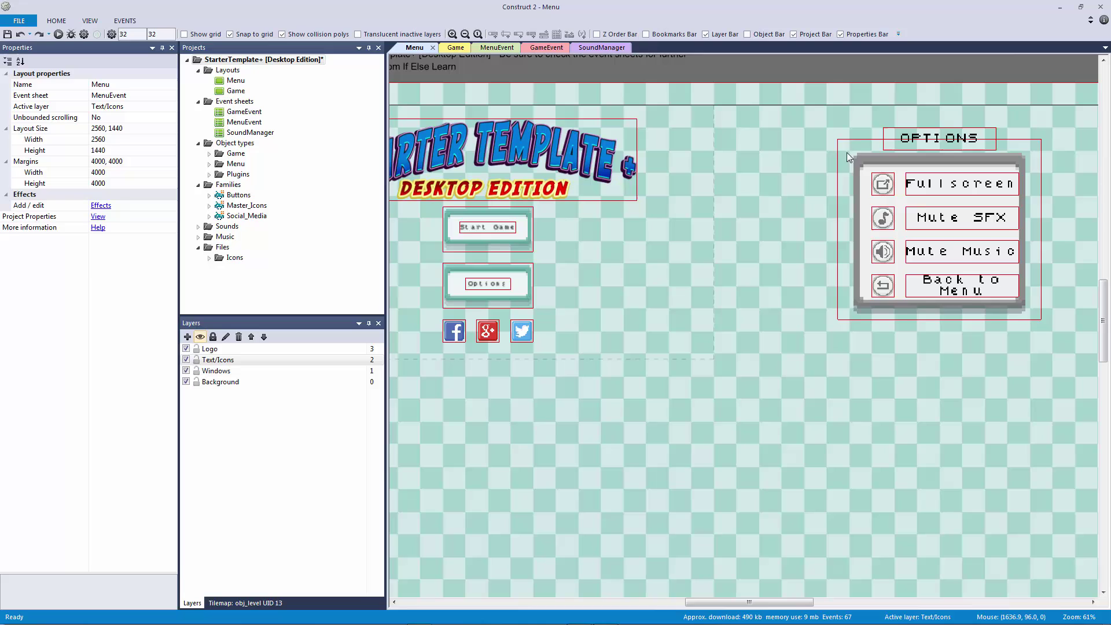
Step: Select the Start Game and Options boxes and the options window's Fullscreen, Mute SFX, Mute Music and Back to Menu icons
click(862, 163)
click(530, 227)
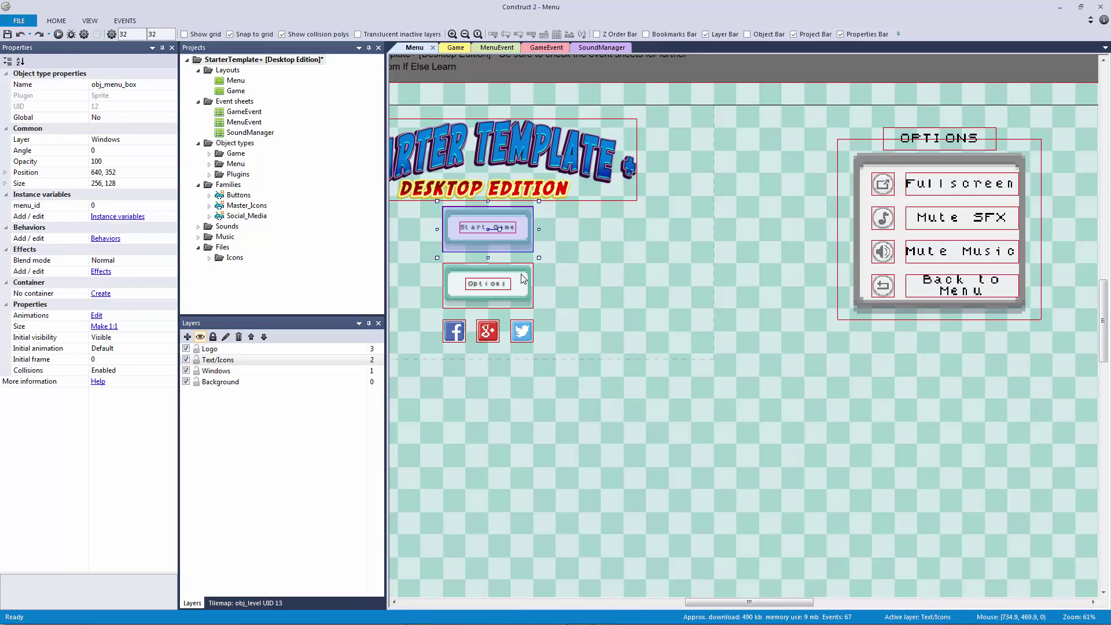
click(522, 267)
click(857, 179)
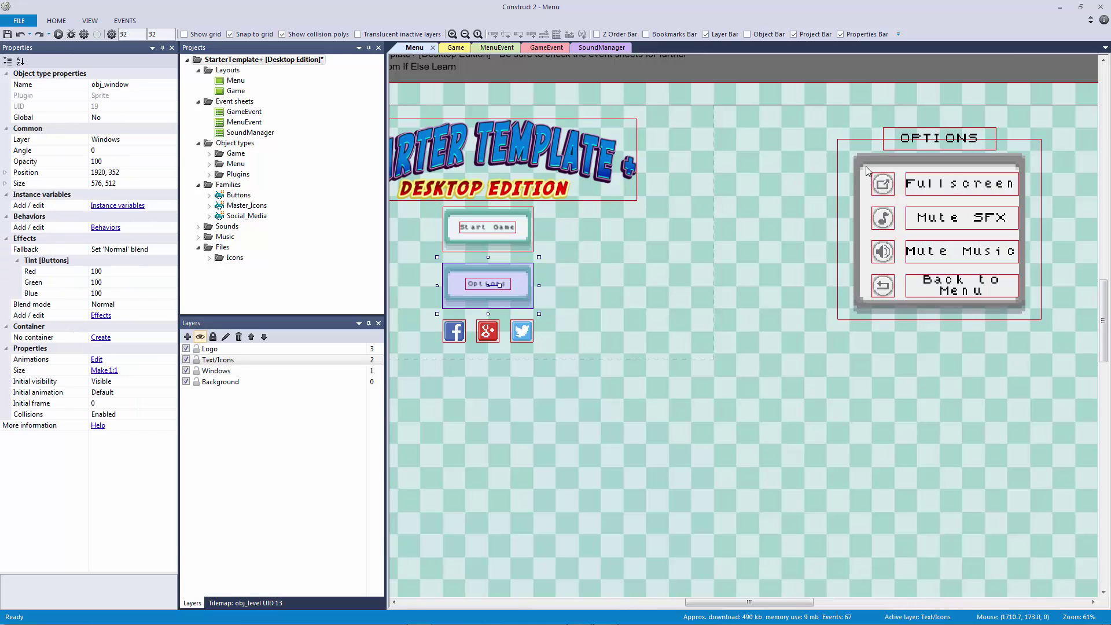
click(878, 184)
click(881, 220)
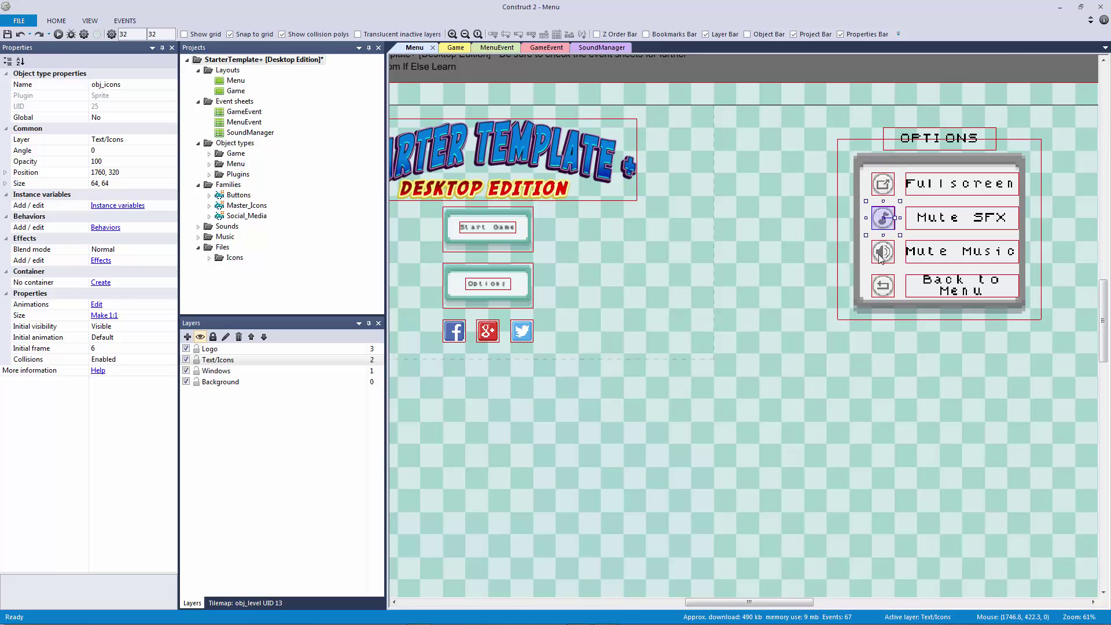
click(882, 253)
click(883, 285)
Step: Check the options window's image and confirm its only Tint is inherited from the Buttons family
click(867, 160)
double_click(867, 159)
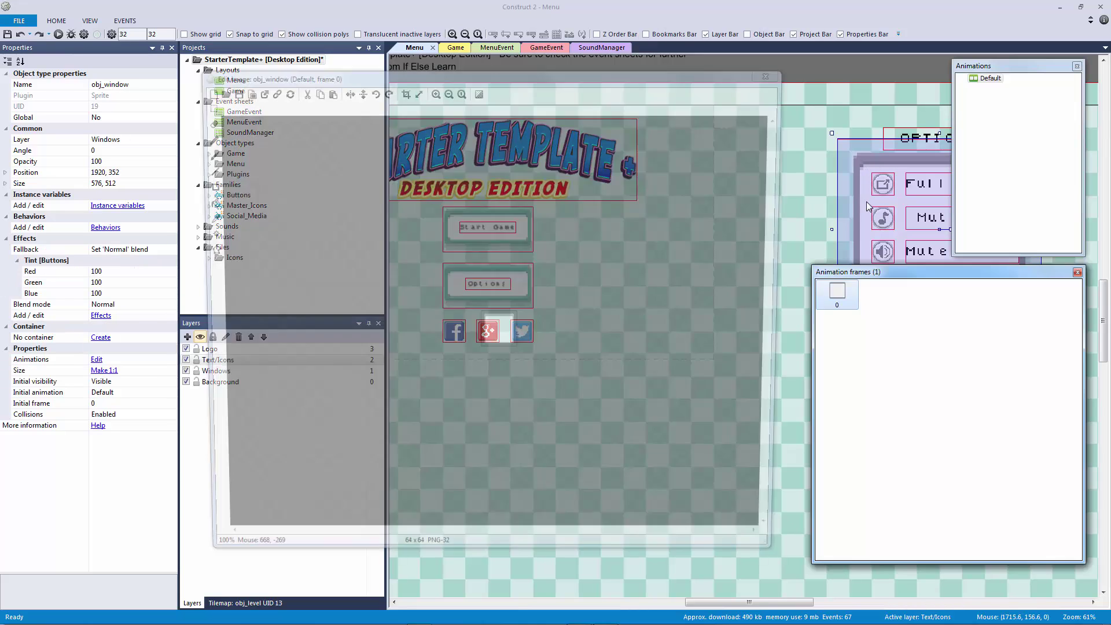
click(769, 72)
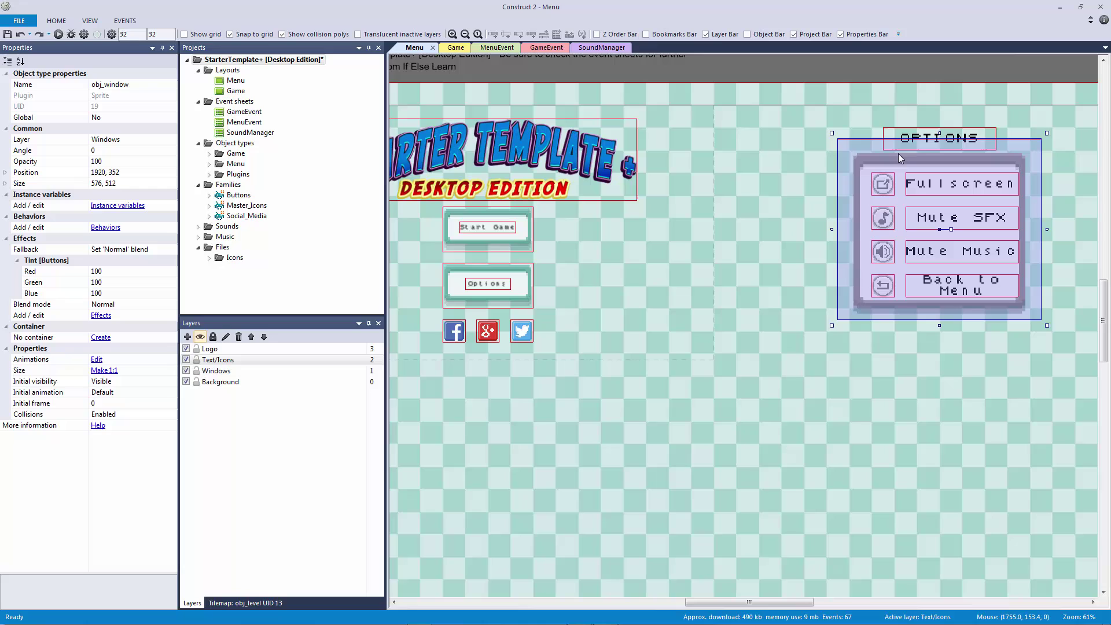
click(33, 264)
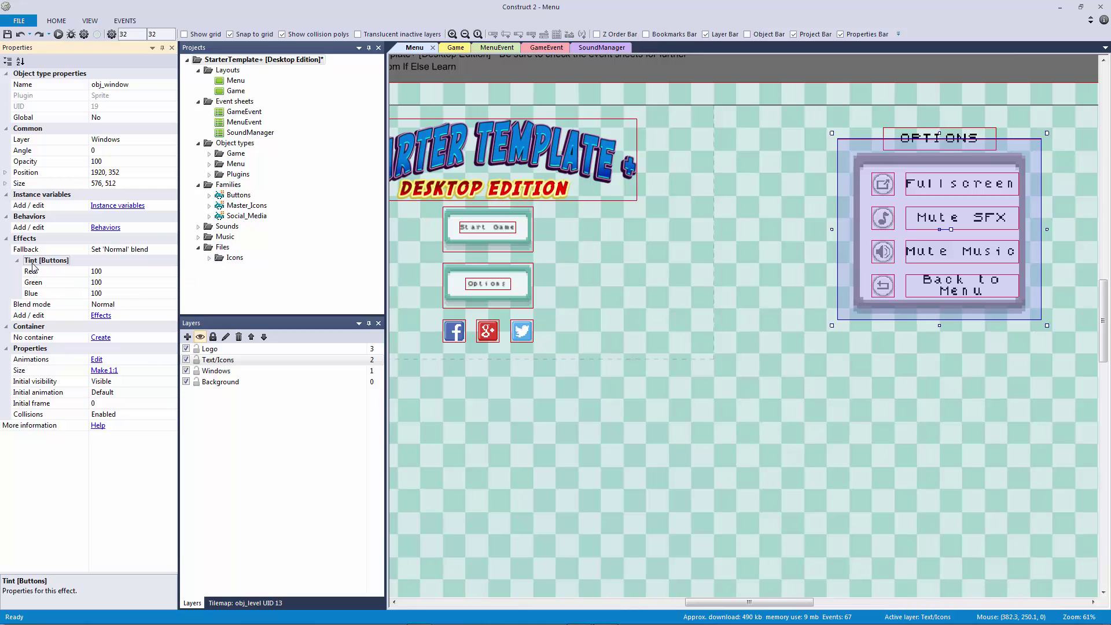
double_click(20, 266)
click(101, 315)
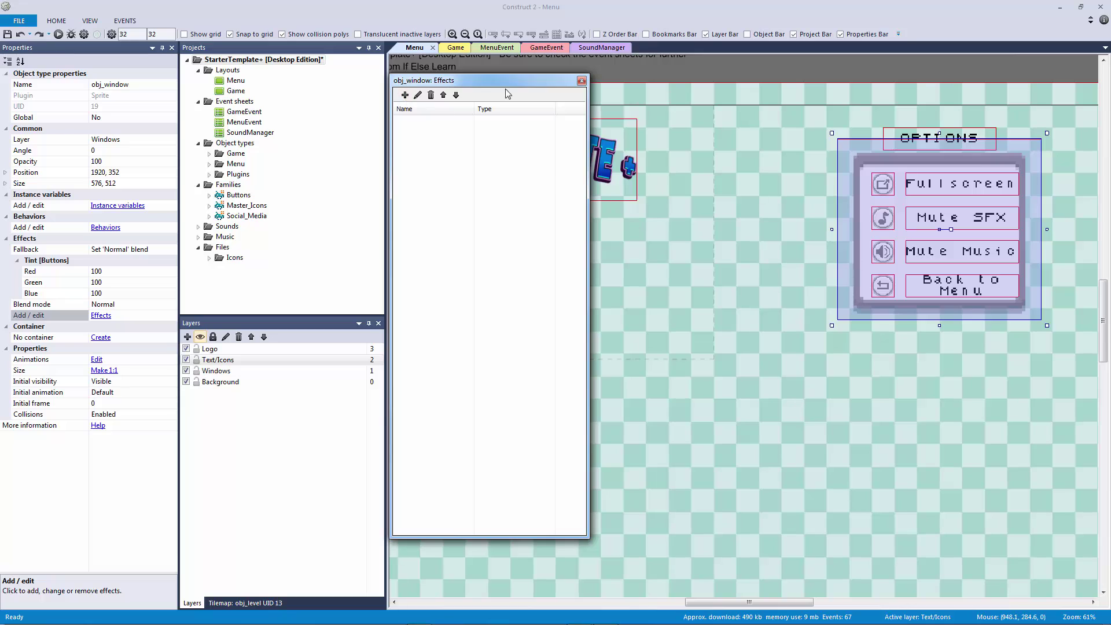
click(581, 80)
Step: Expand the Buttons family and select its members obj_button_icon and obj_window
click(208, 195)
click(230, 197)
click(230, 199)
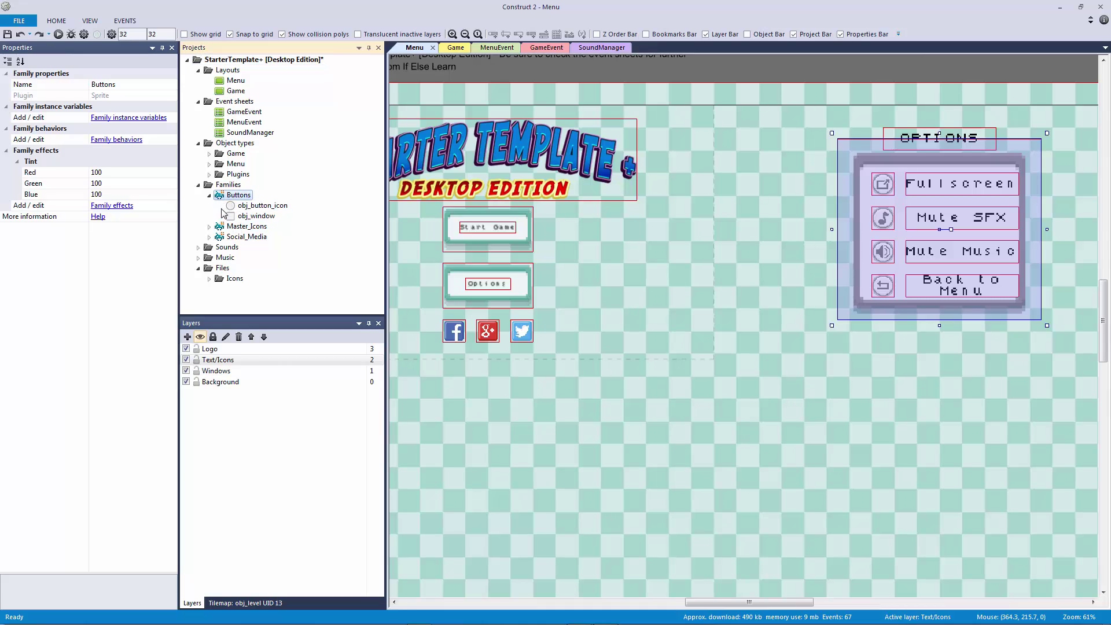
click(255, 206)
click(253, 217)
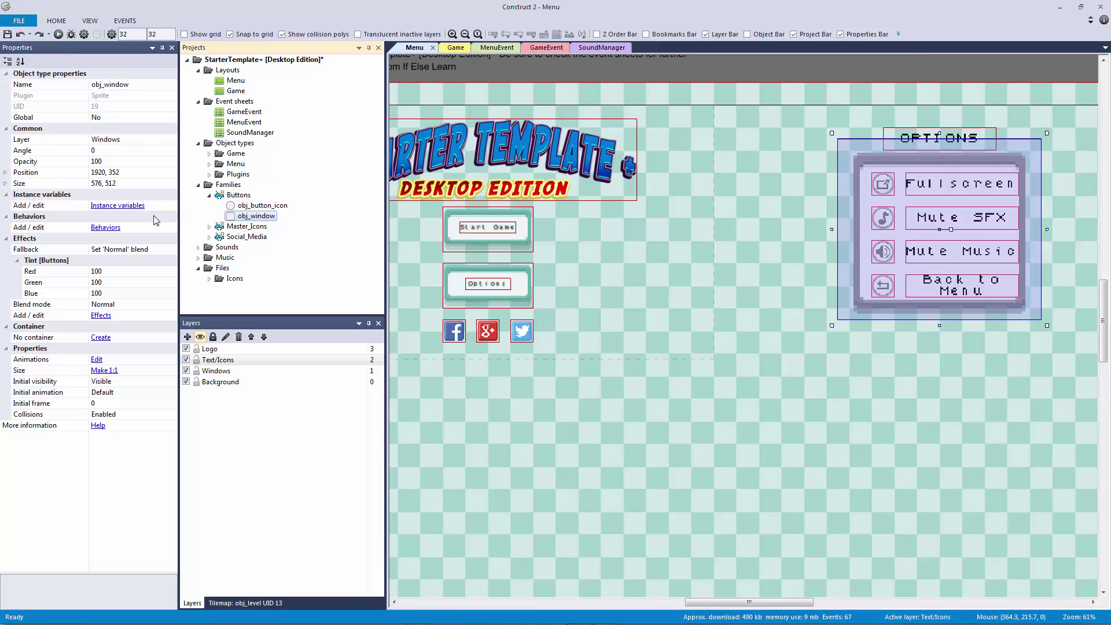
click(787, 125)
click(480, 253)
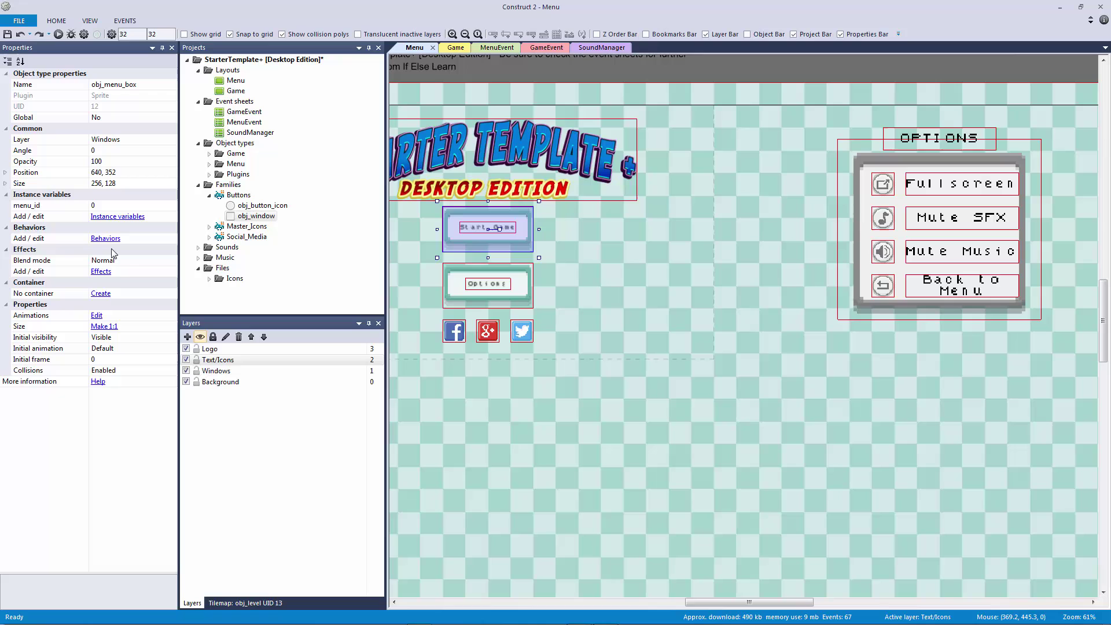
Step: Add a Tint effect to the Start Game menu box
click(101, 272)
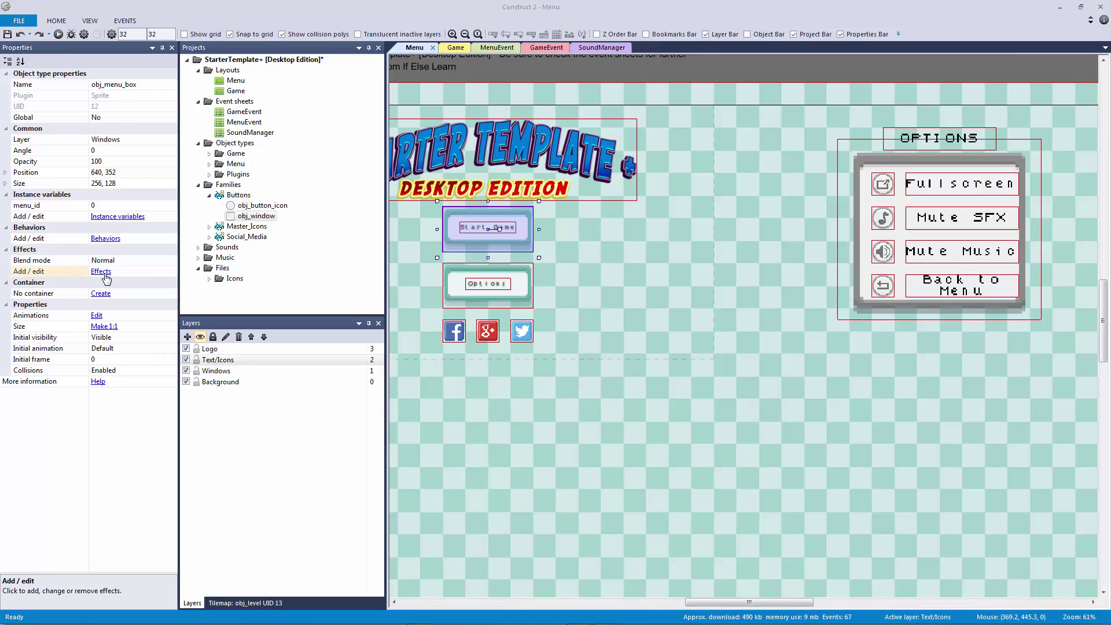
click(408, 94)
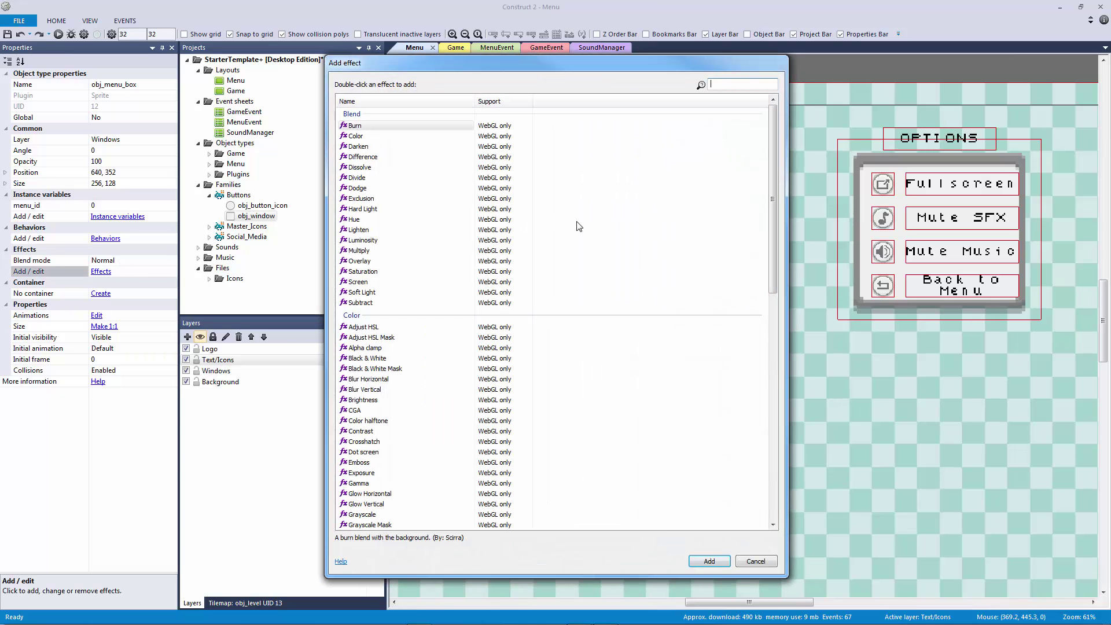
text(tint)
key(Return)
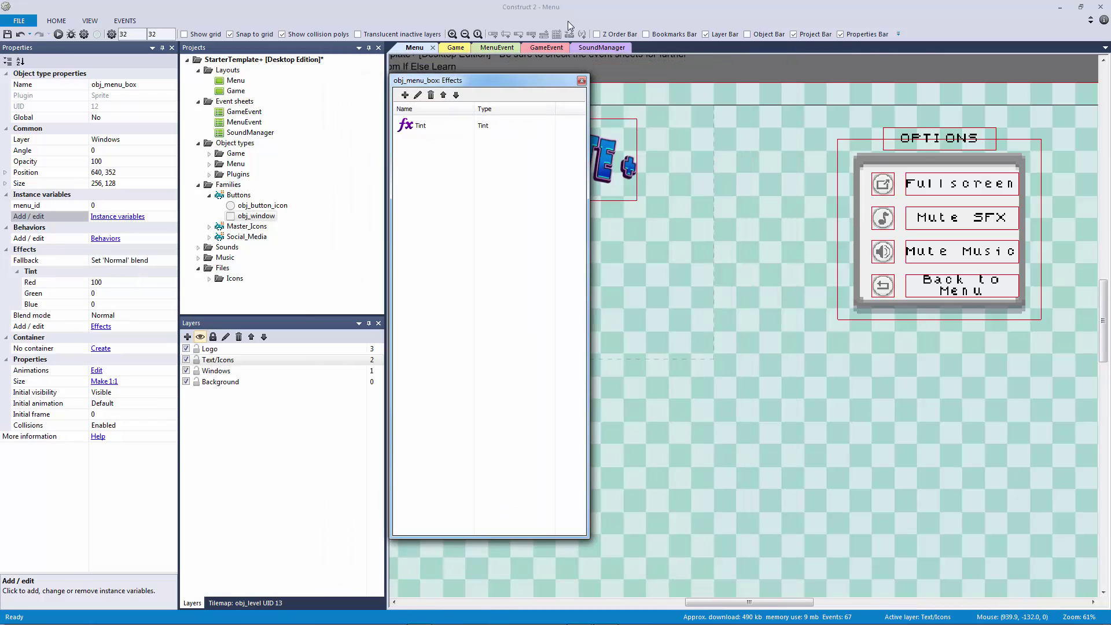
drag(512, 81, 873, 80)
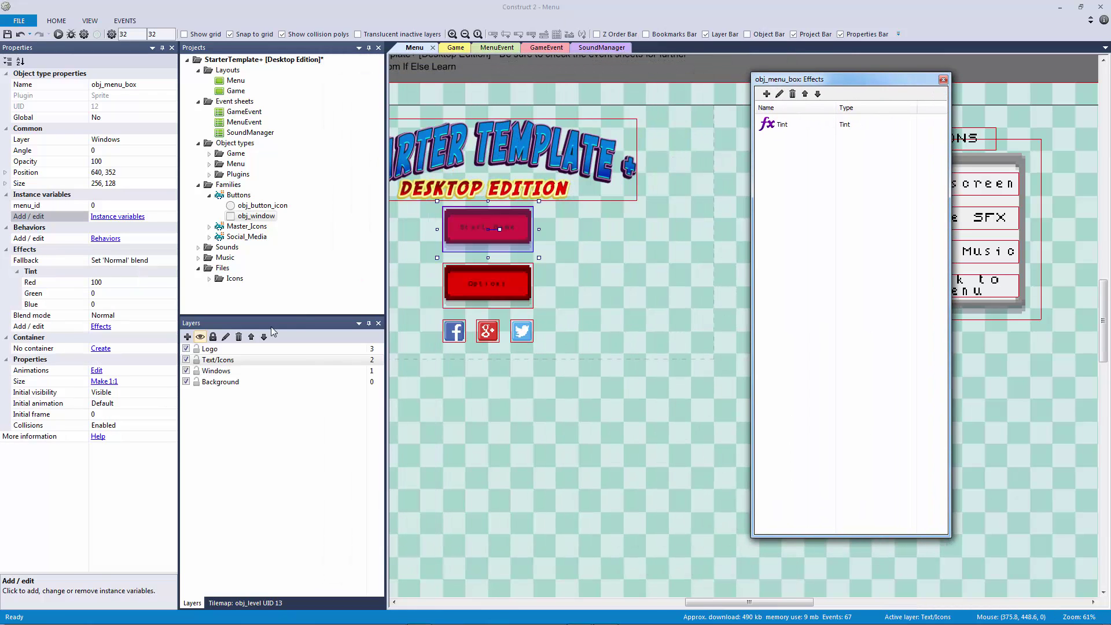
Step: Try out Tint values, setting red to 0, then all three channels to 100
click(118, 285)
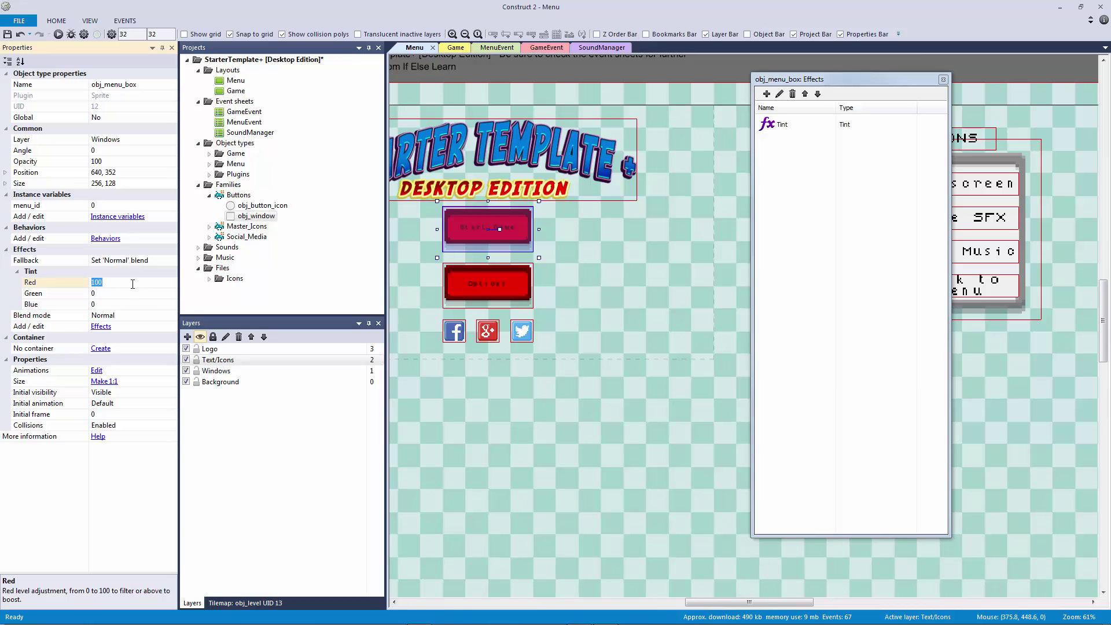
text(0)
key(Return)
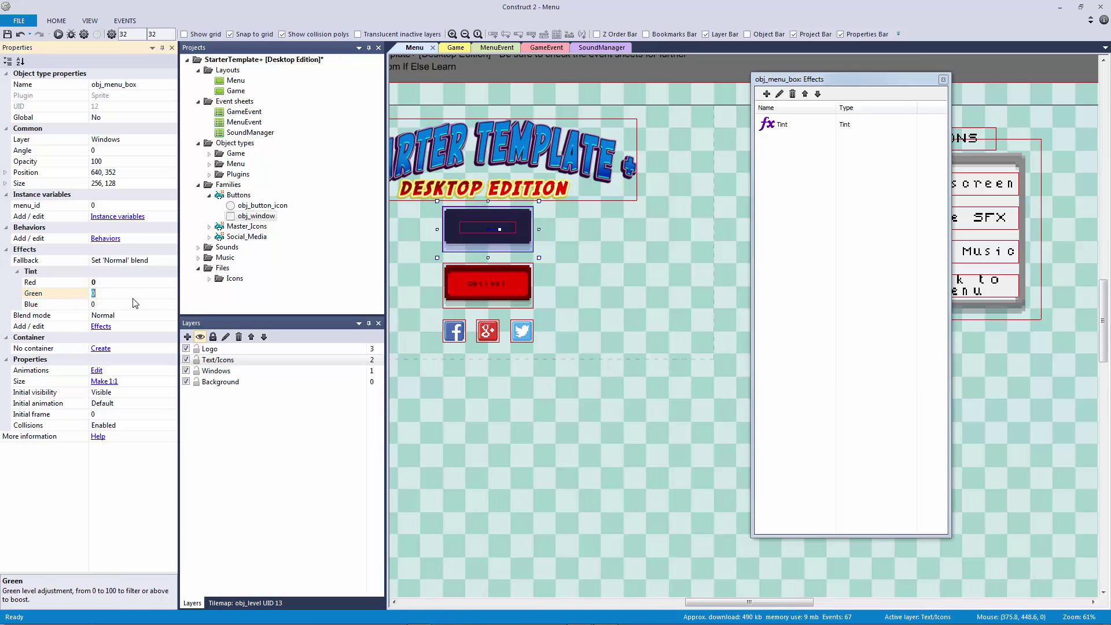
click(133, 285)
text(100)
key(Tab)
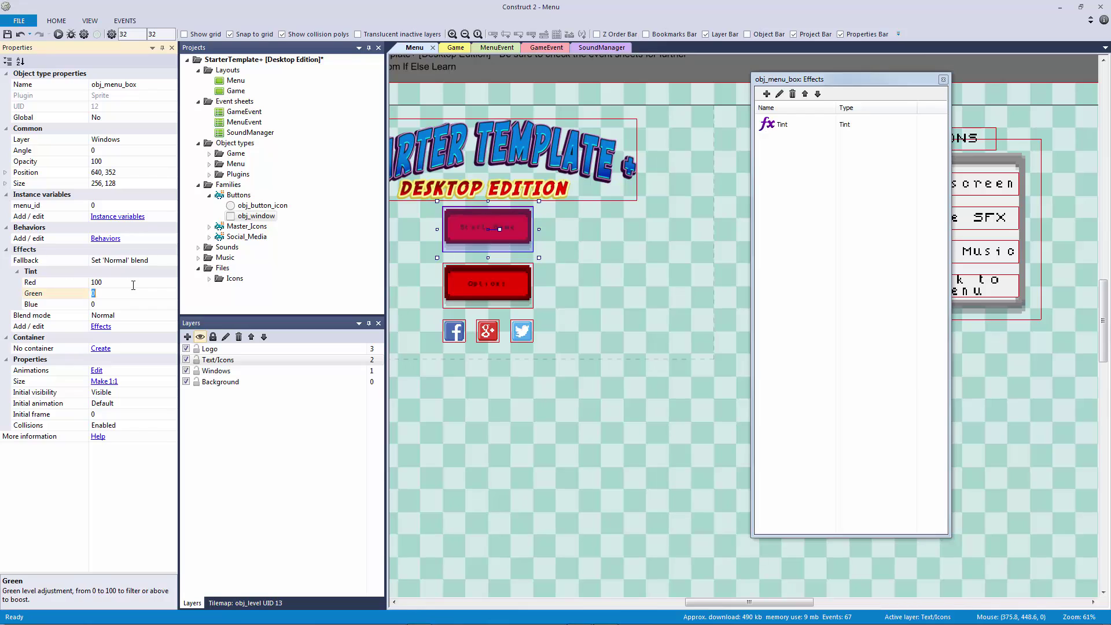
text(100)
key(Tab)
text(100)
key(Return)
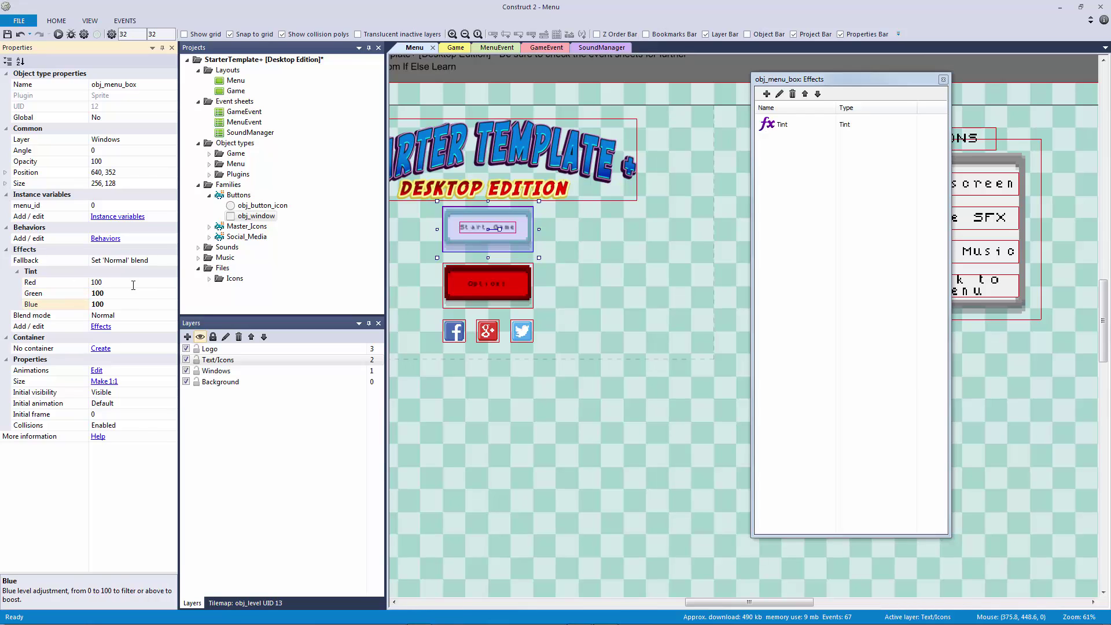
Step: Set the menu box Tint to Red 50, Green 75, Blue 45
click(133, 284)
text(50)
key(Return)
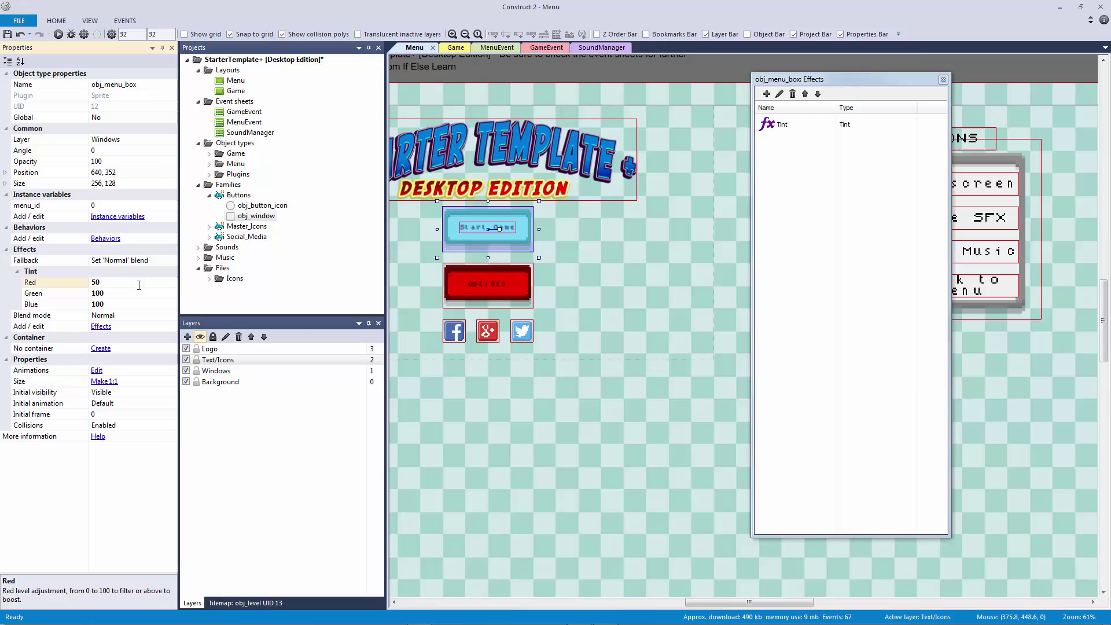
click(136, 294)
text(75)
key(Return)
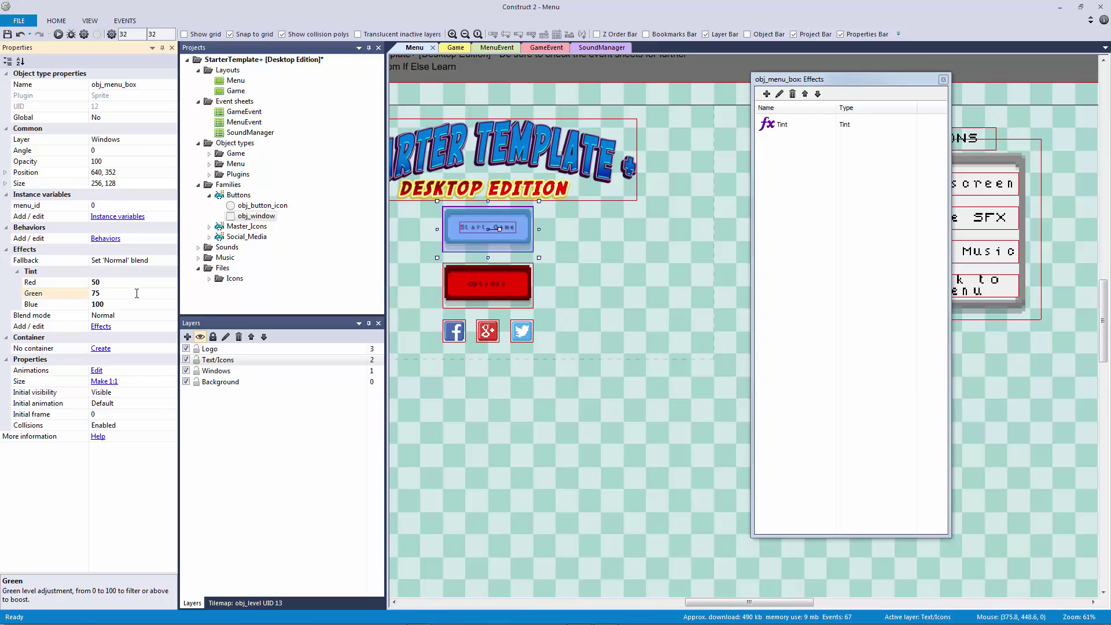
click(138, 306)
text(45)
key(Return)
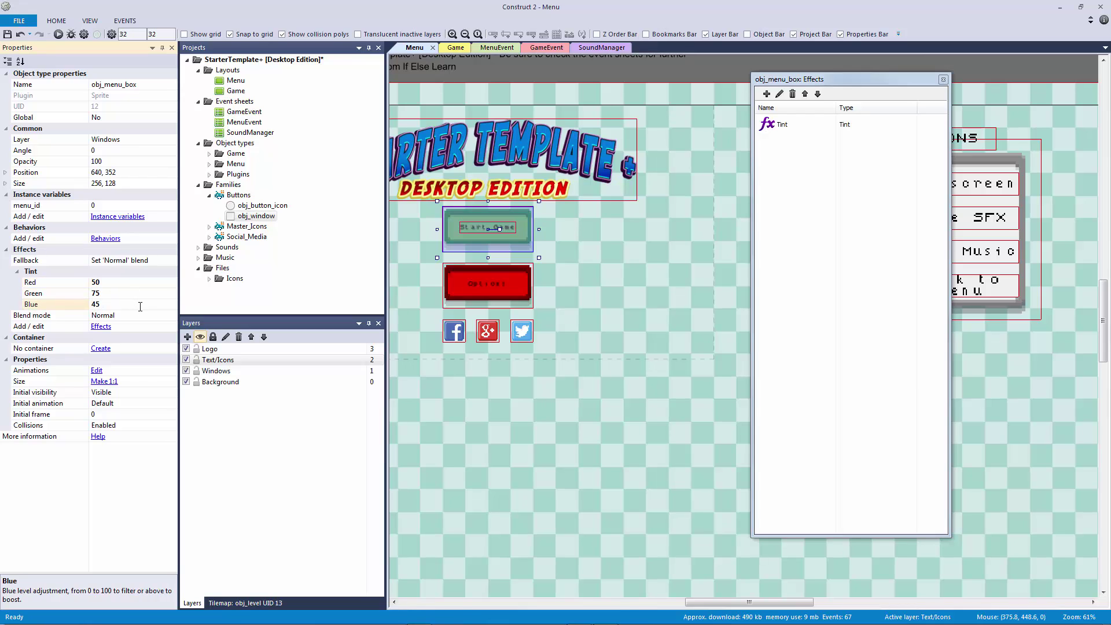
Step: Clear the selection and preview the game to see the green buttons
click(537, 78)
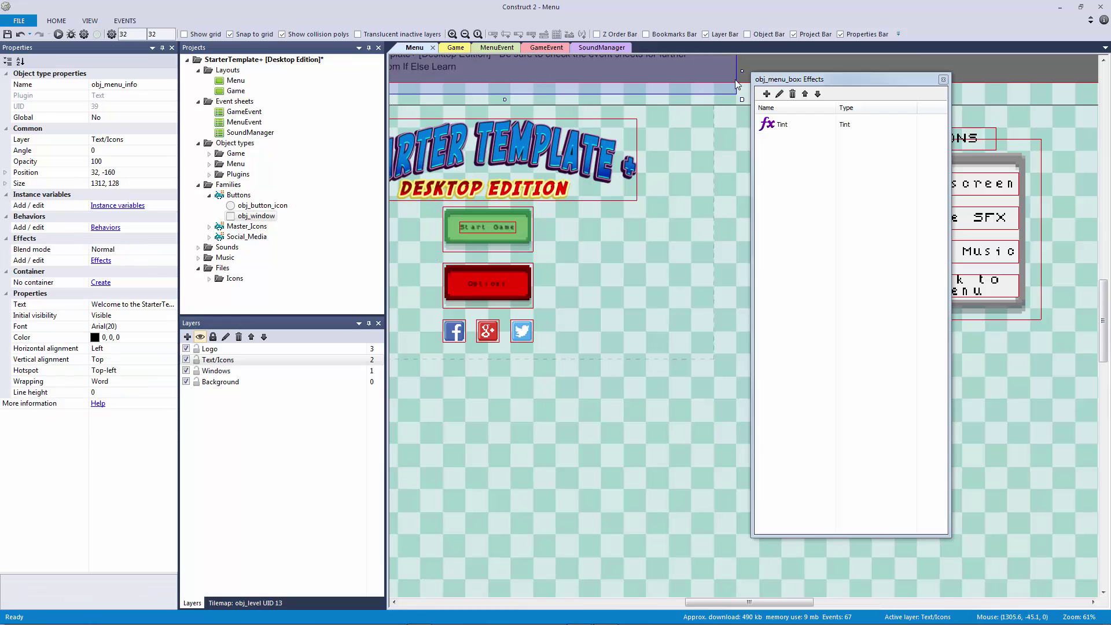
click(714, 72)
click(58, 34)
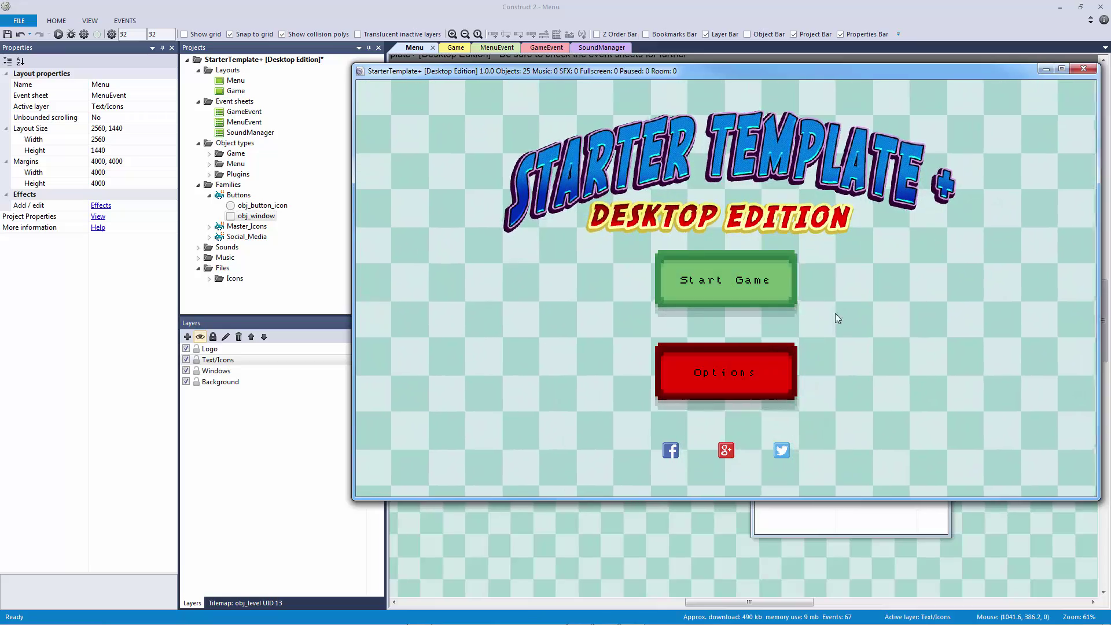
Step: Close the preview and delete the Tint effect from the Start Game menu box
click(1083, 69)
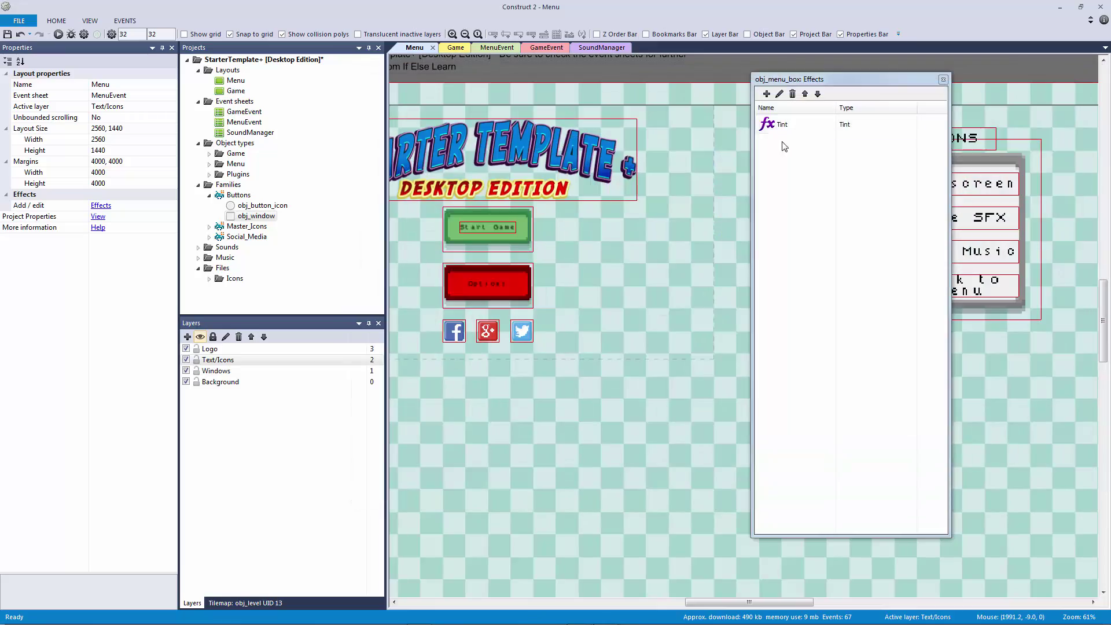
click(526, 237)
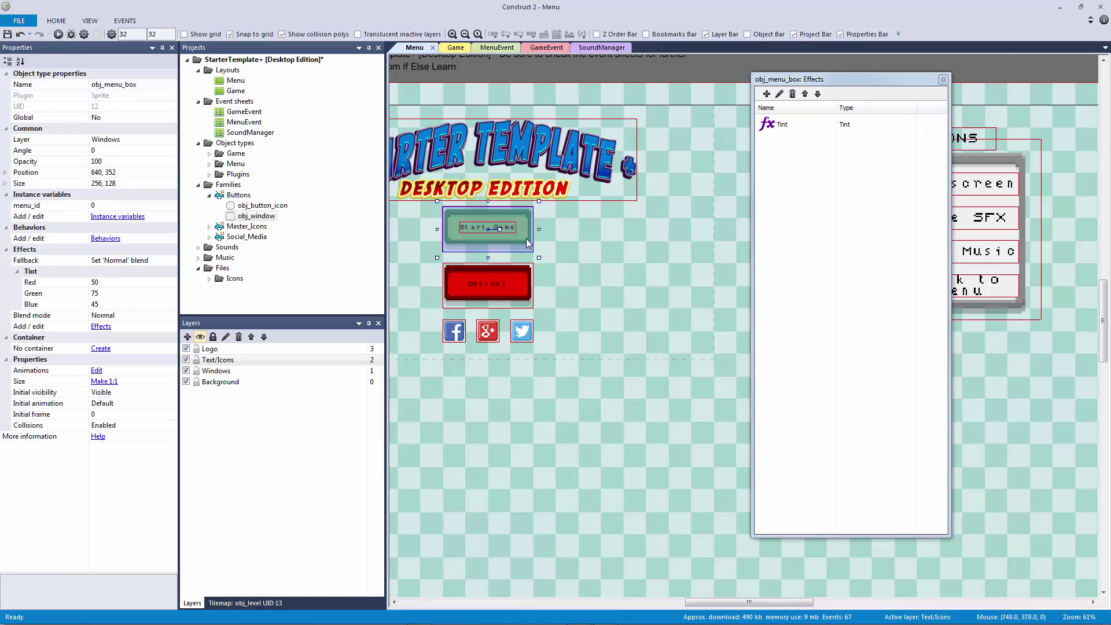
click(824, 124)
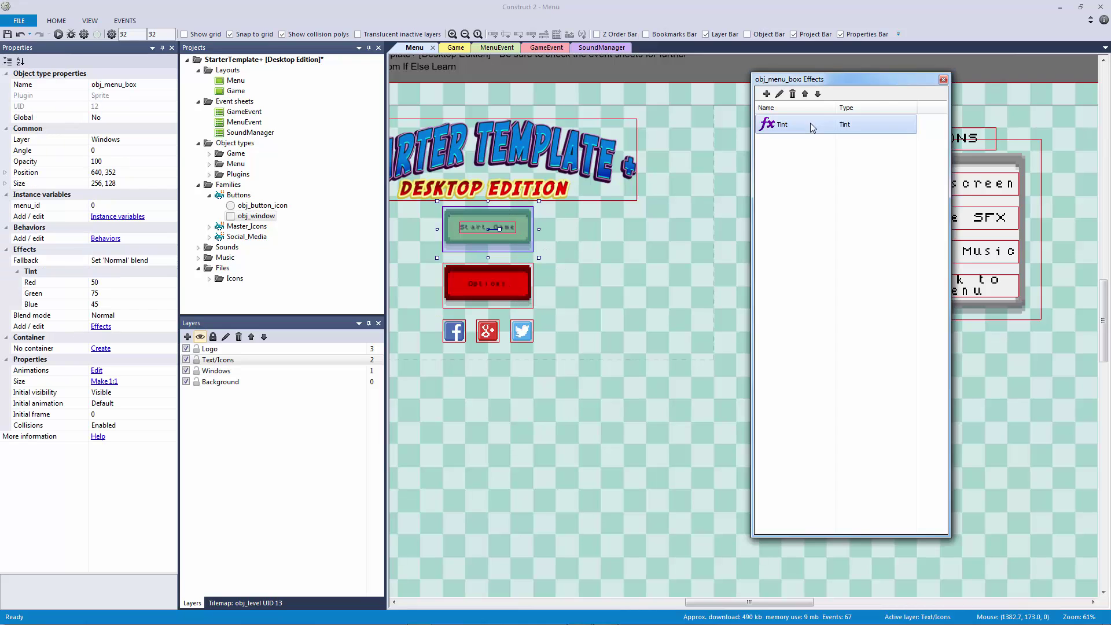
click(793, 94)
click(943, 79)
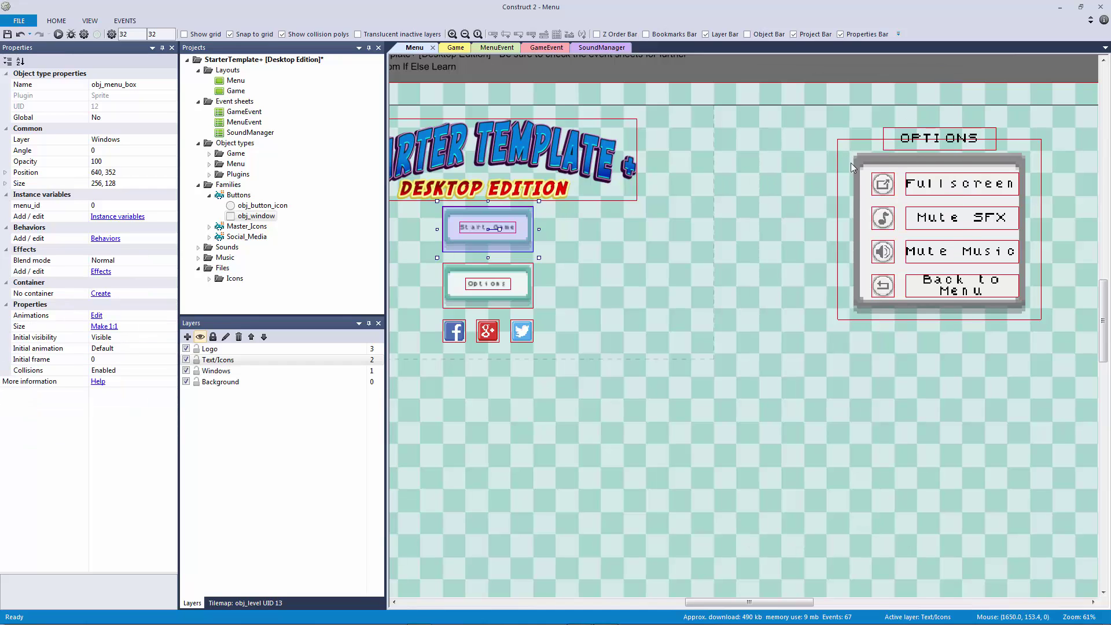
click(880, 184)
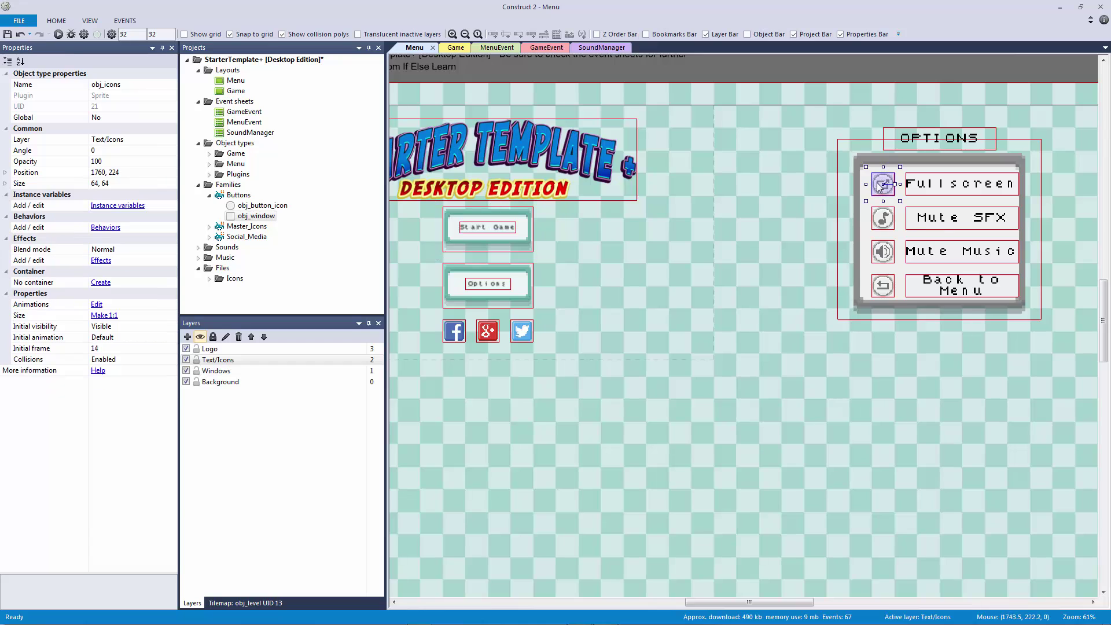
Step: Set the Buttons family's Tint to Red 50, Green 100, Blue 80
click(237, 195)
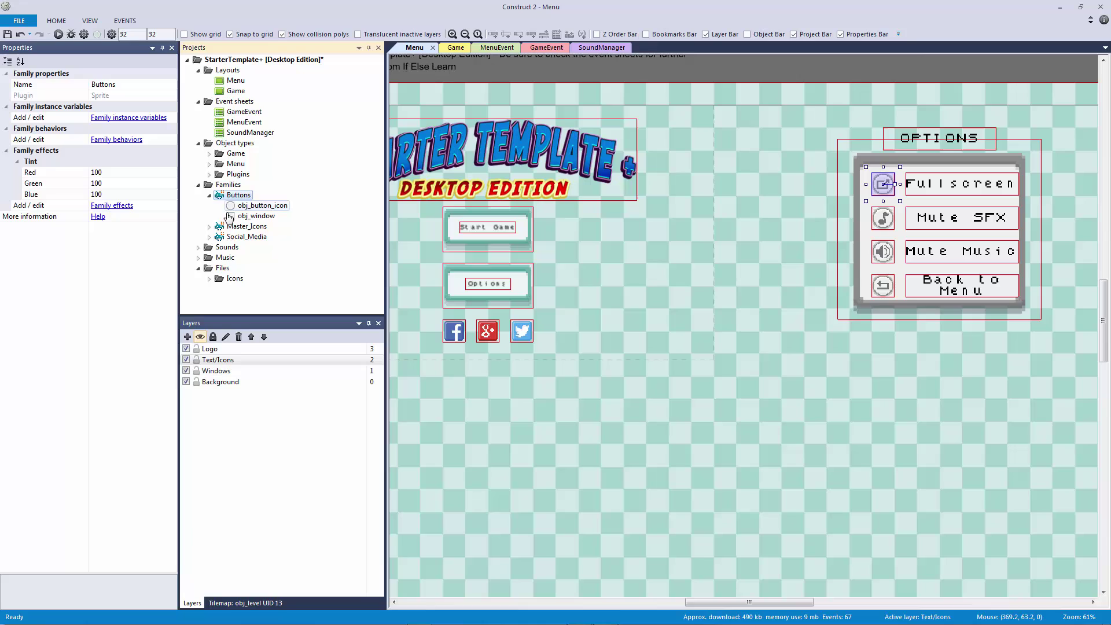
click(53, 173)
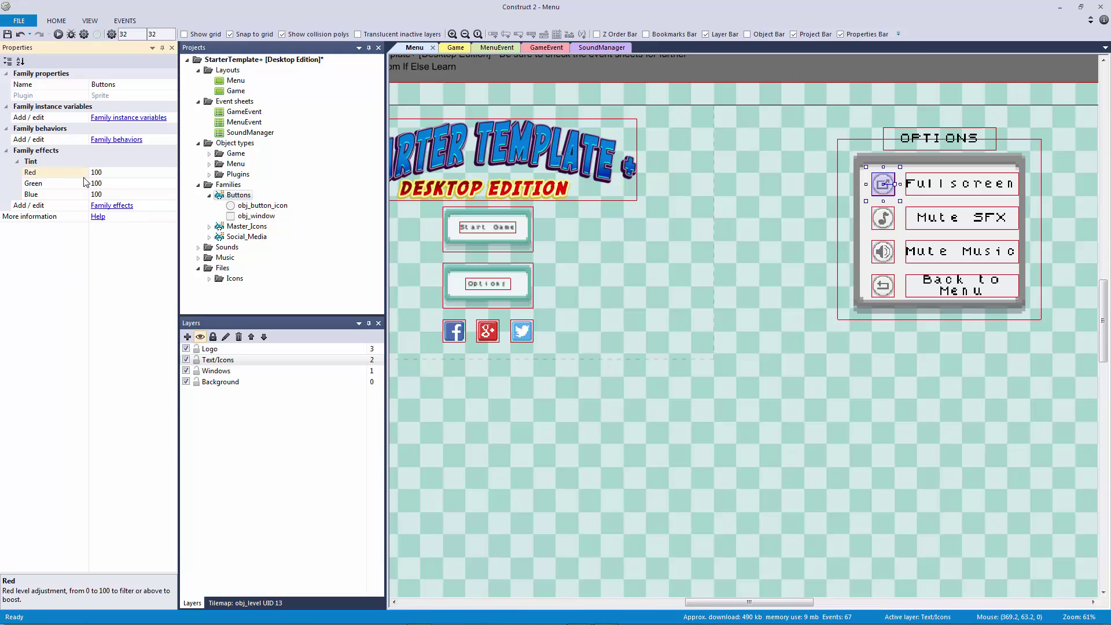
text(50)
key(Return)
click(143, 183)
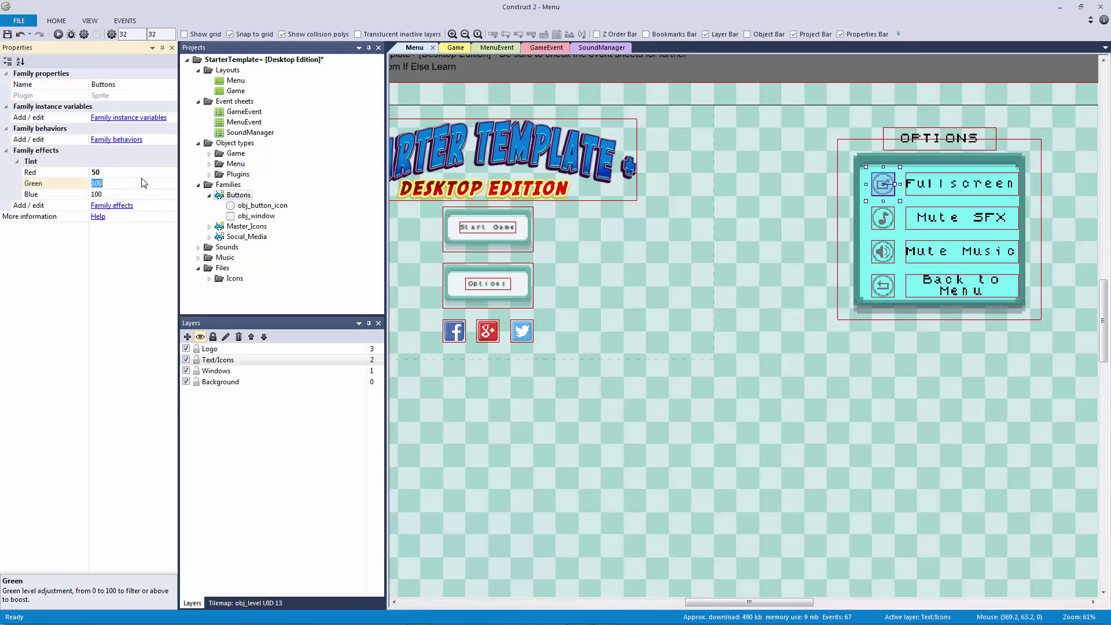
text(40)
key(Return)
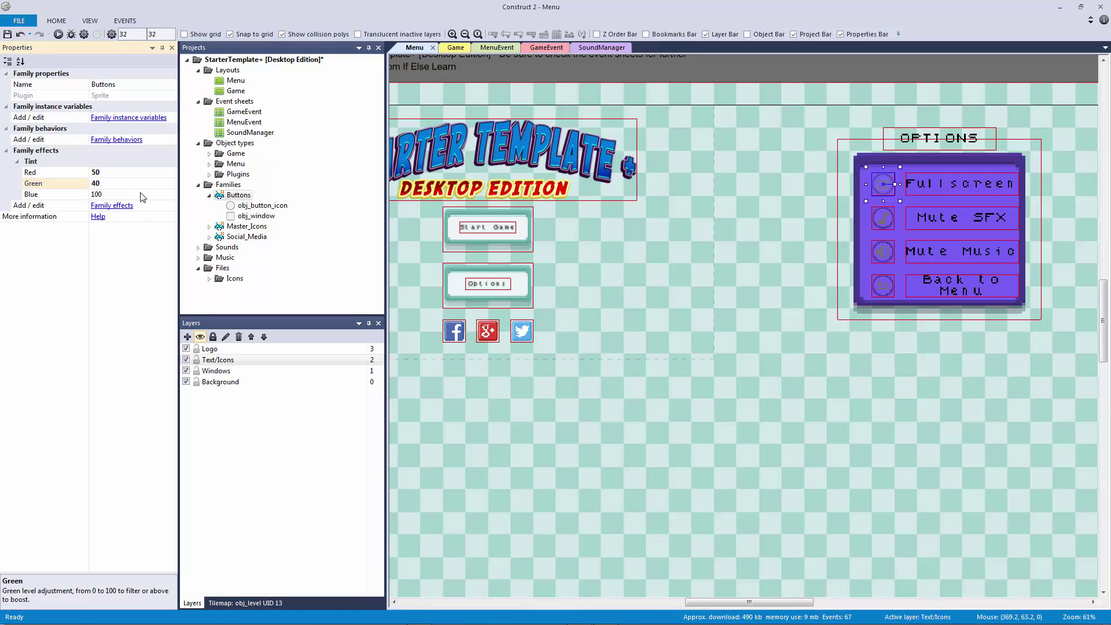
click(143, 194)
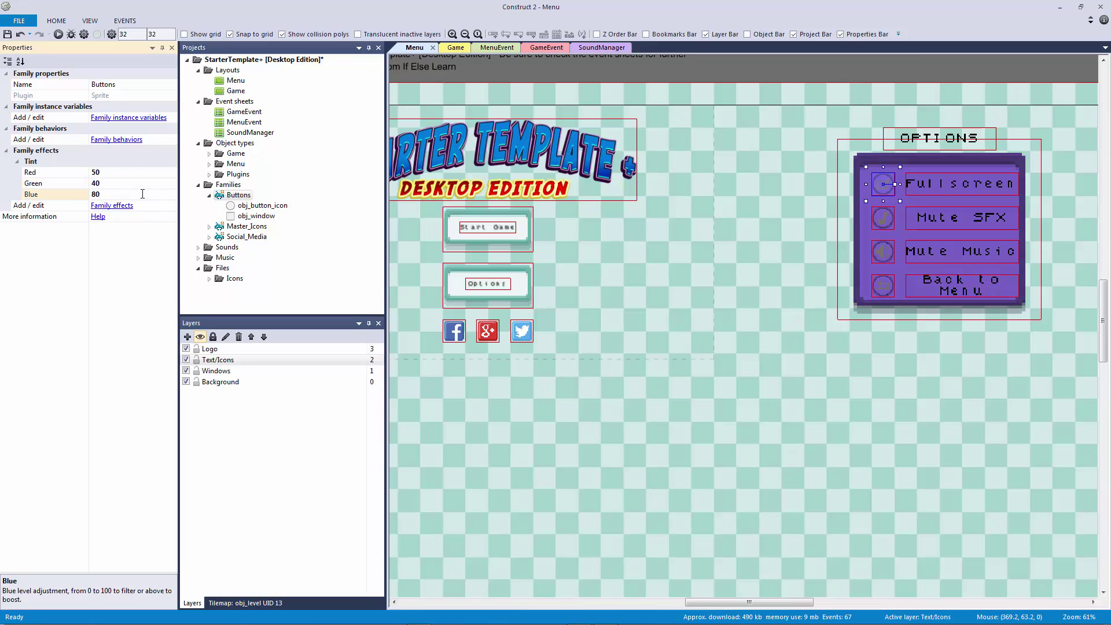
click(147, 186)
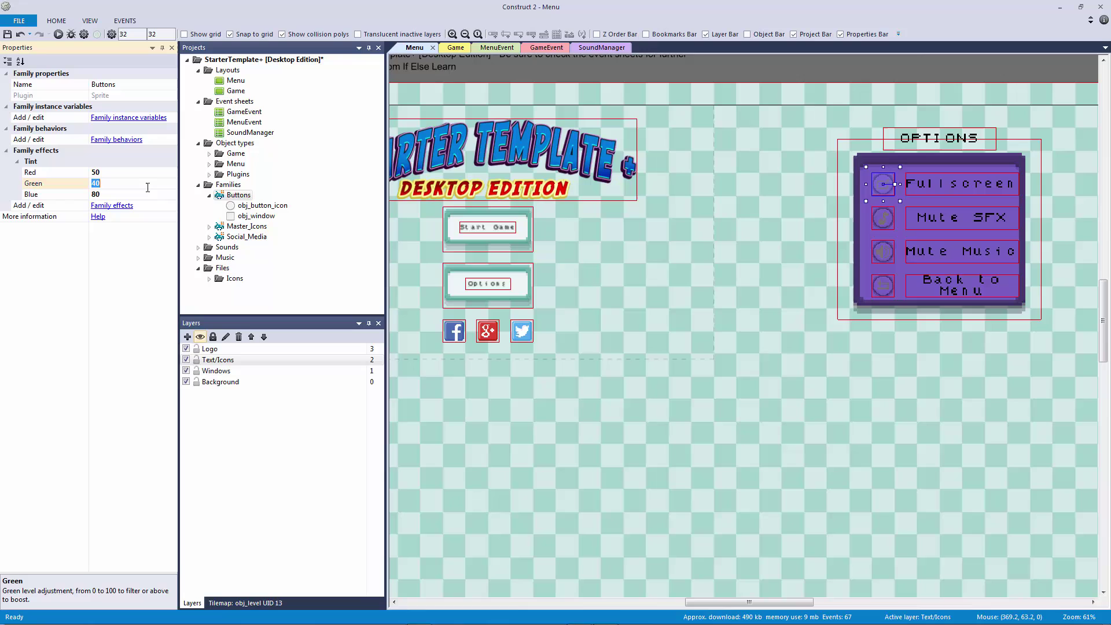
text(50)
key(Return)
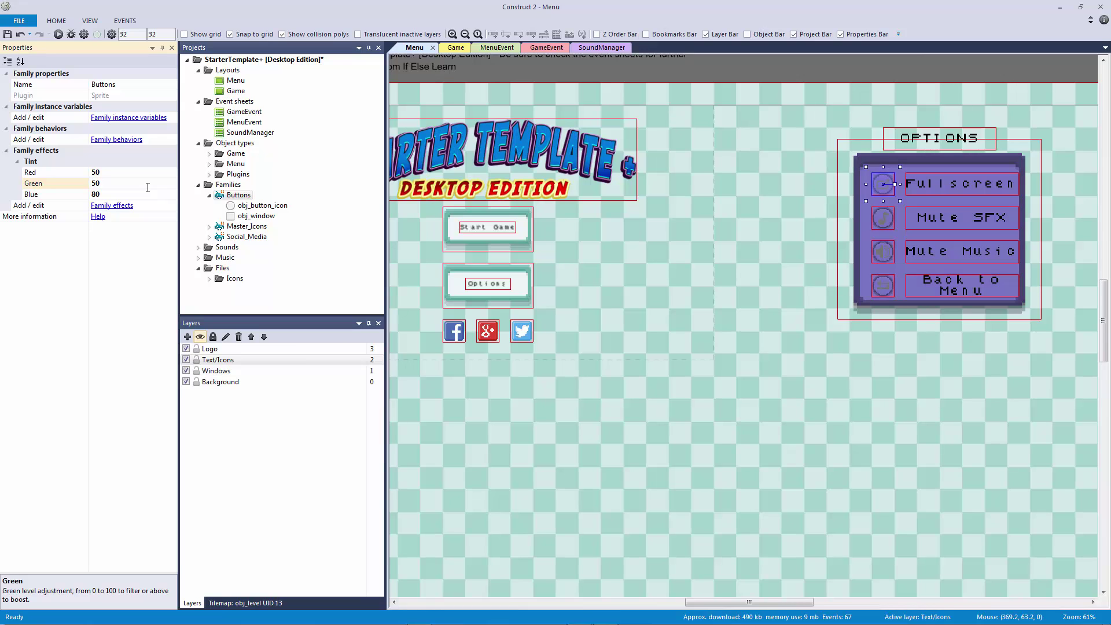
key(Return)
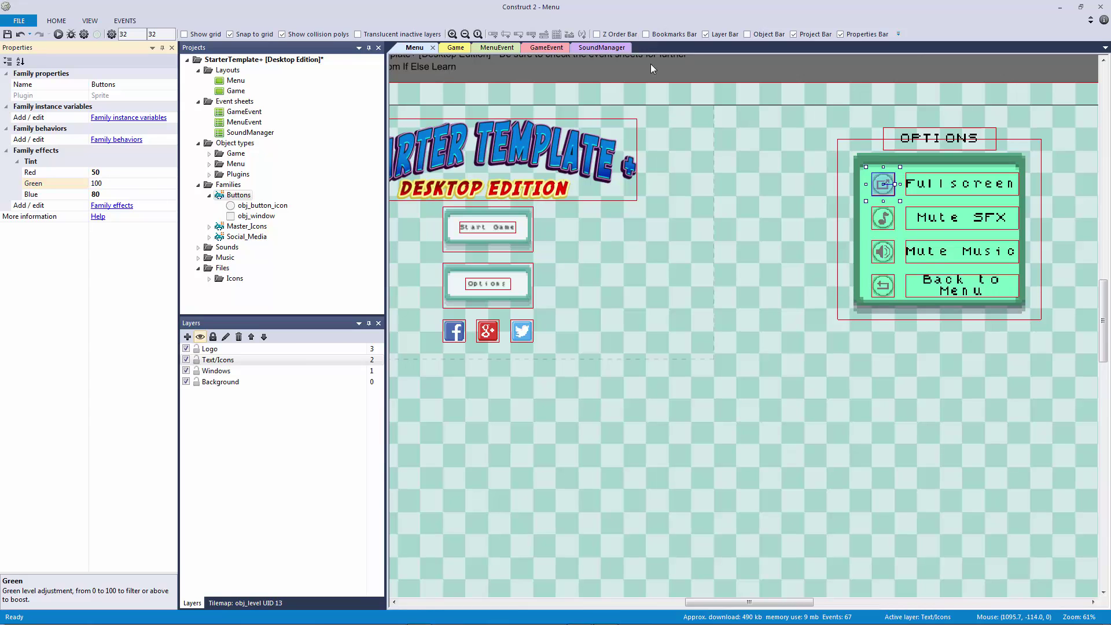
click(682, 72)
Step: Cancel the save, then preview the game and open the Options screen to check its green tint
key(ctrl+s)
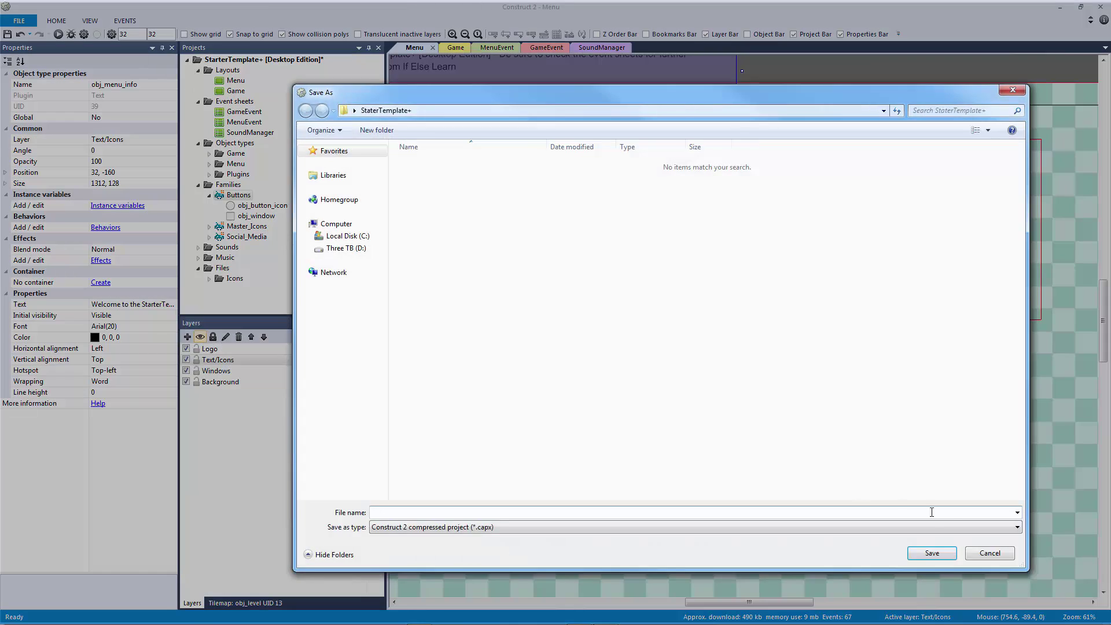
click(988, 554)
key(F5)
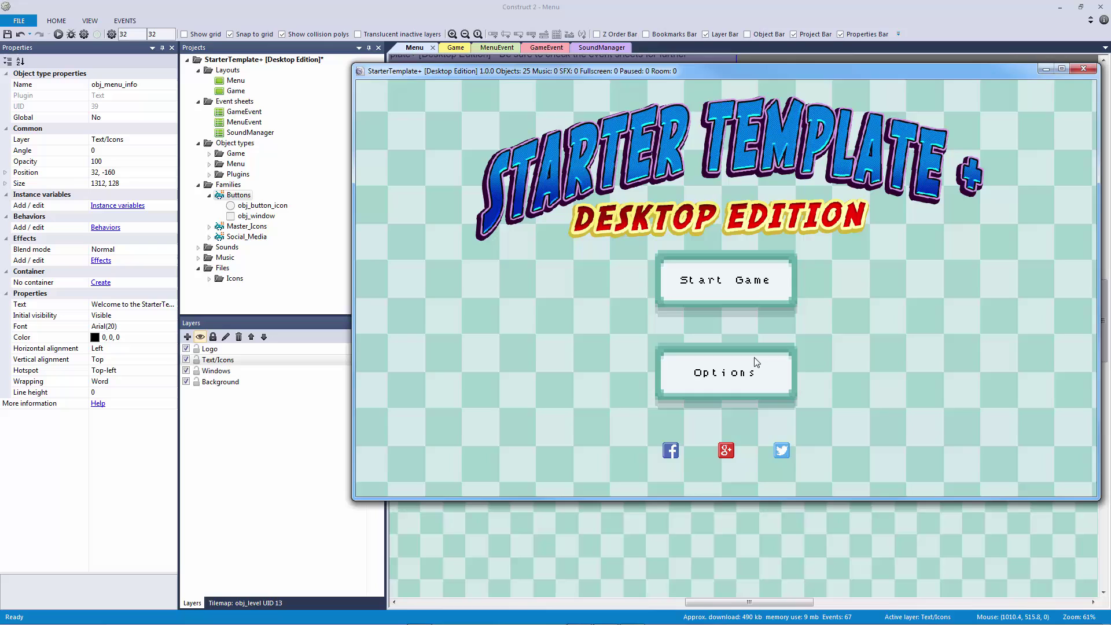
click(755, 362)
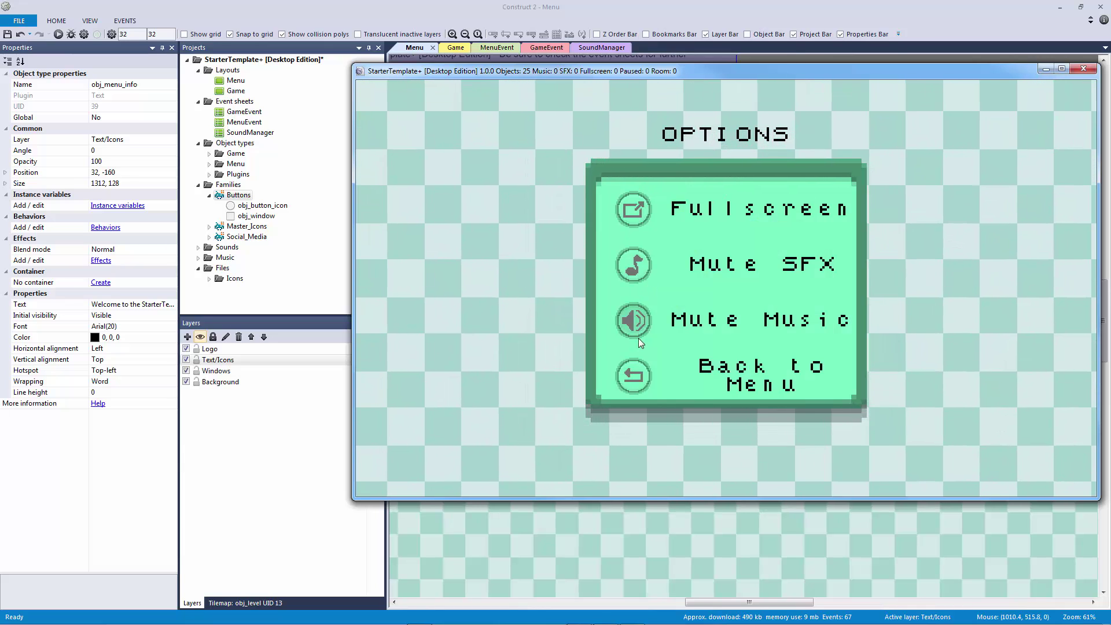
click(1083, 68)
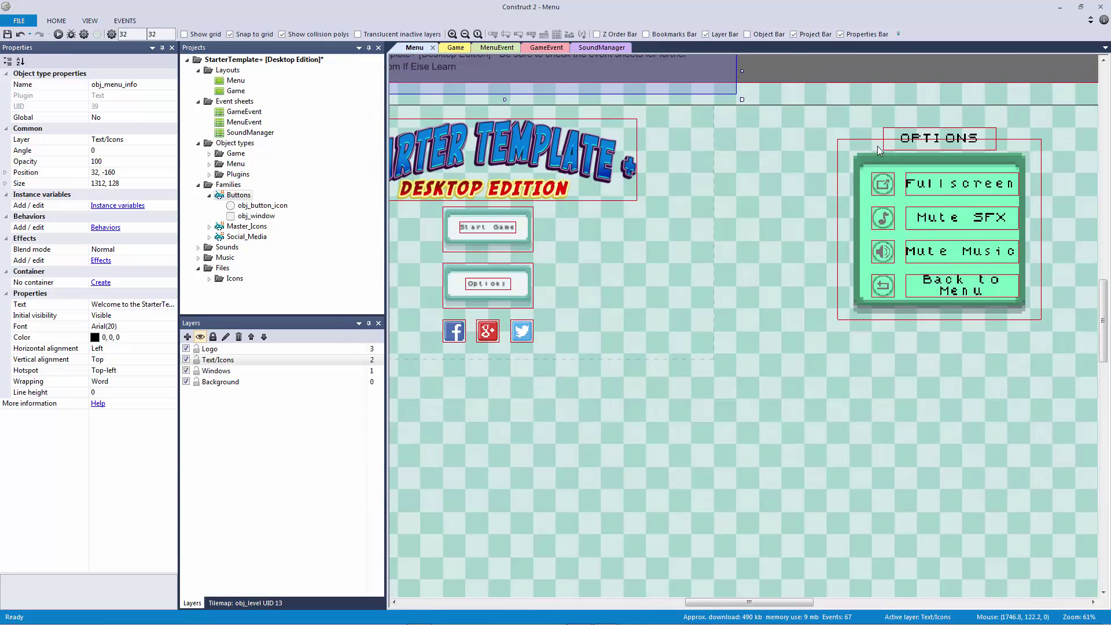
click(873, 86)
ctrl+scroll(766, 217, down, 3)
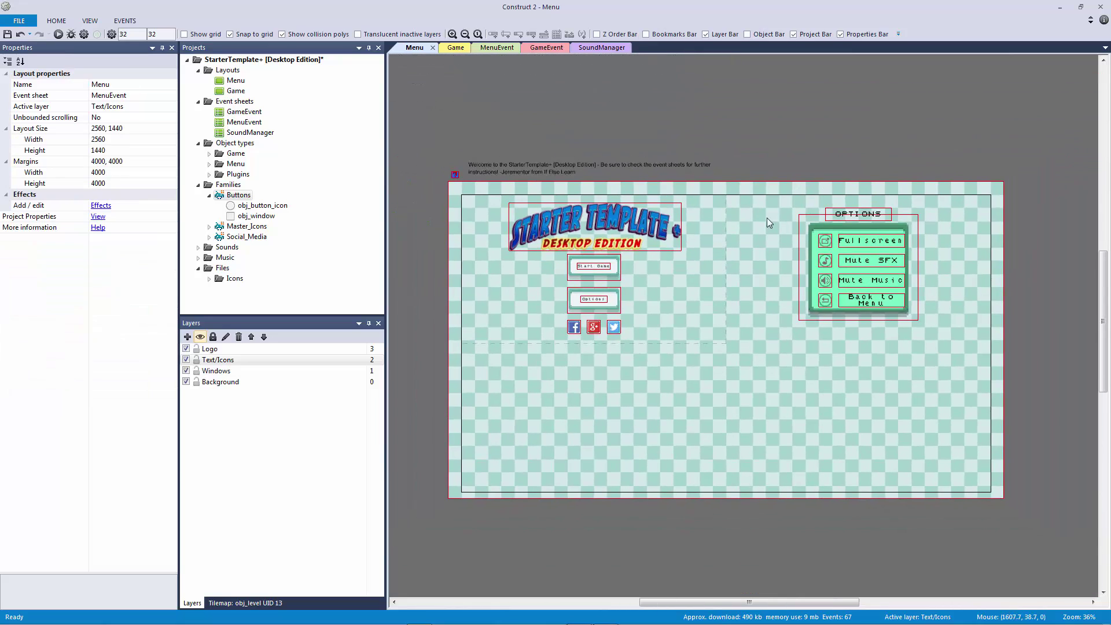
middle_drag(772, 213, 810, 218)
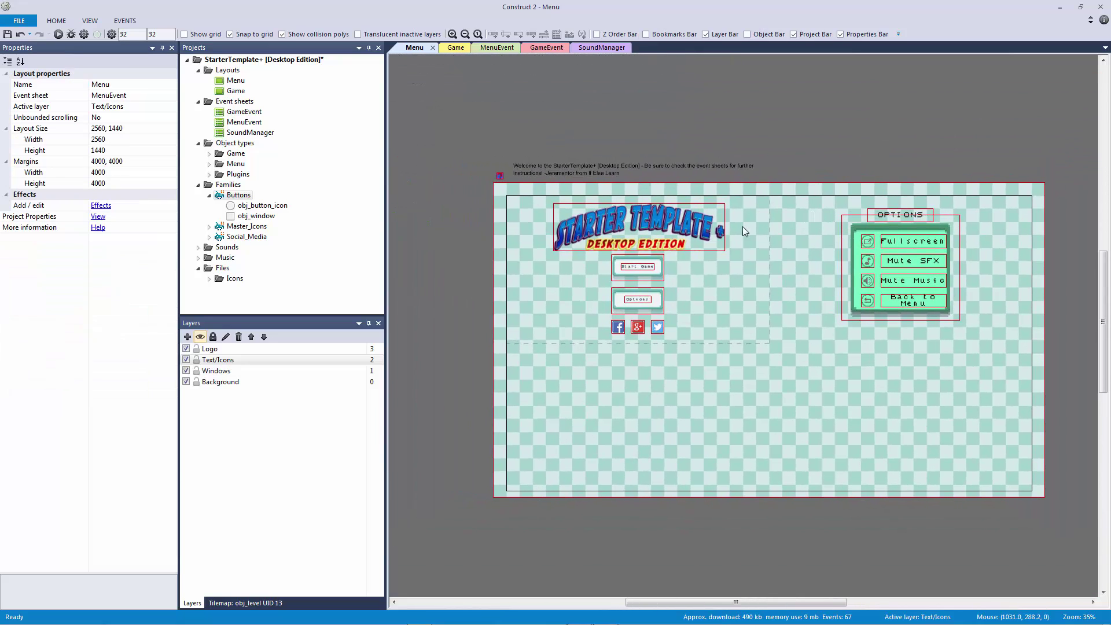
middle_drag(724, 218, 642, 240)
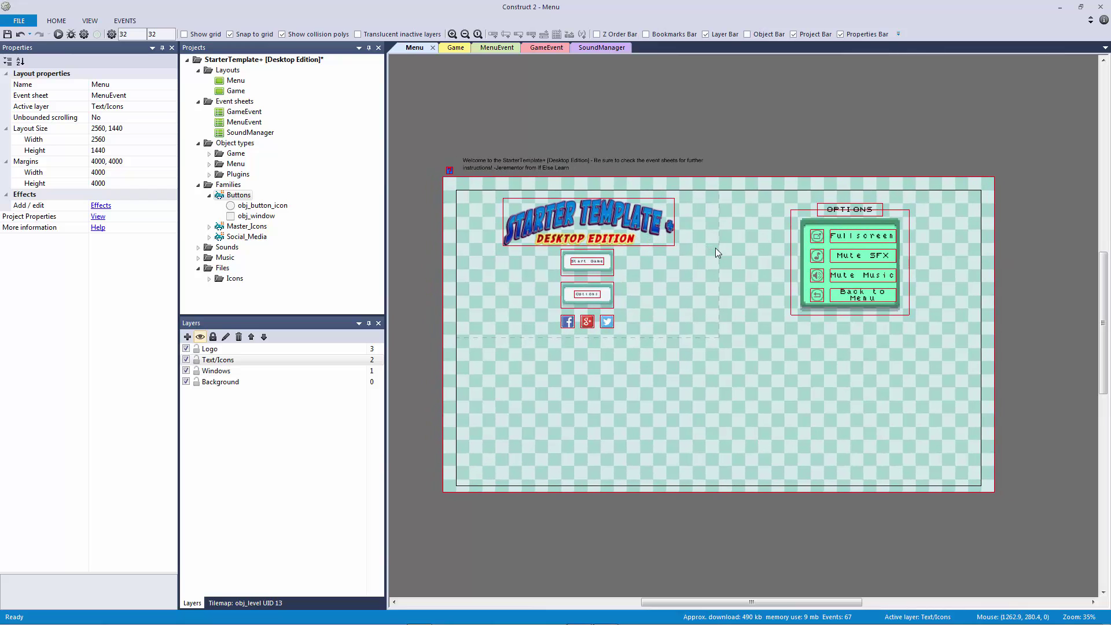
ctrl+scroll(618, 252, up, 2)
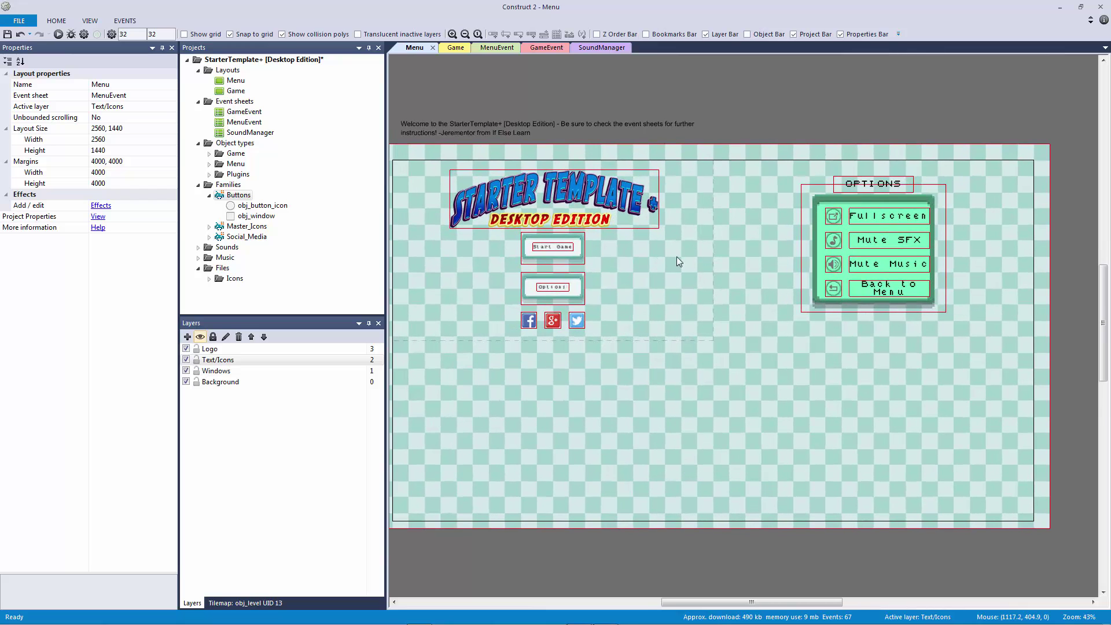
middle_drag(676, 256, 709, 242)
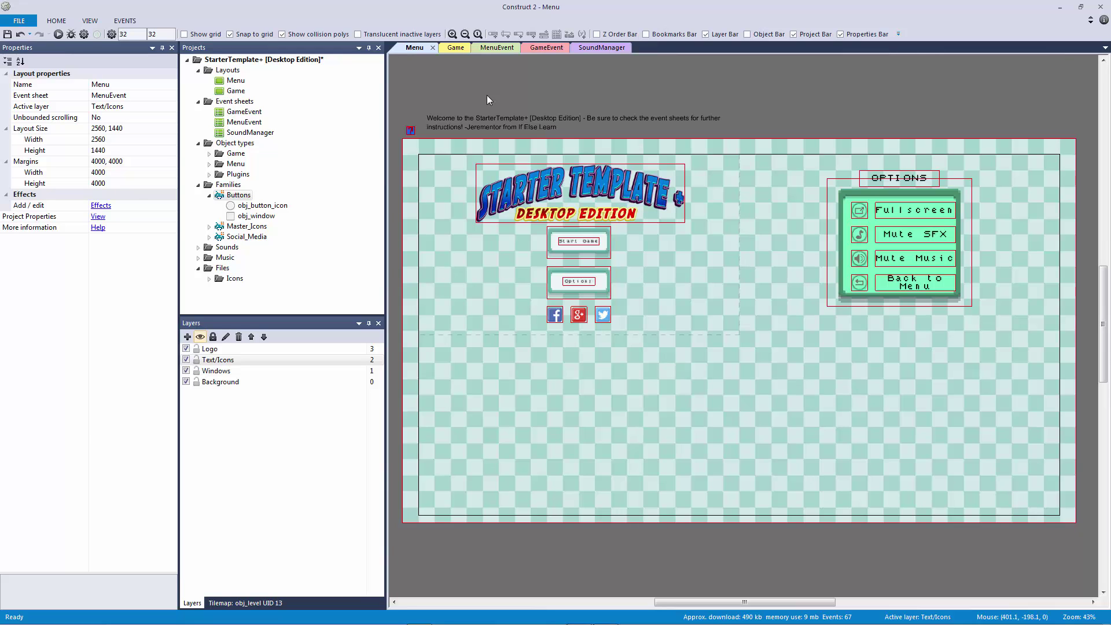
click(543, 177)
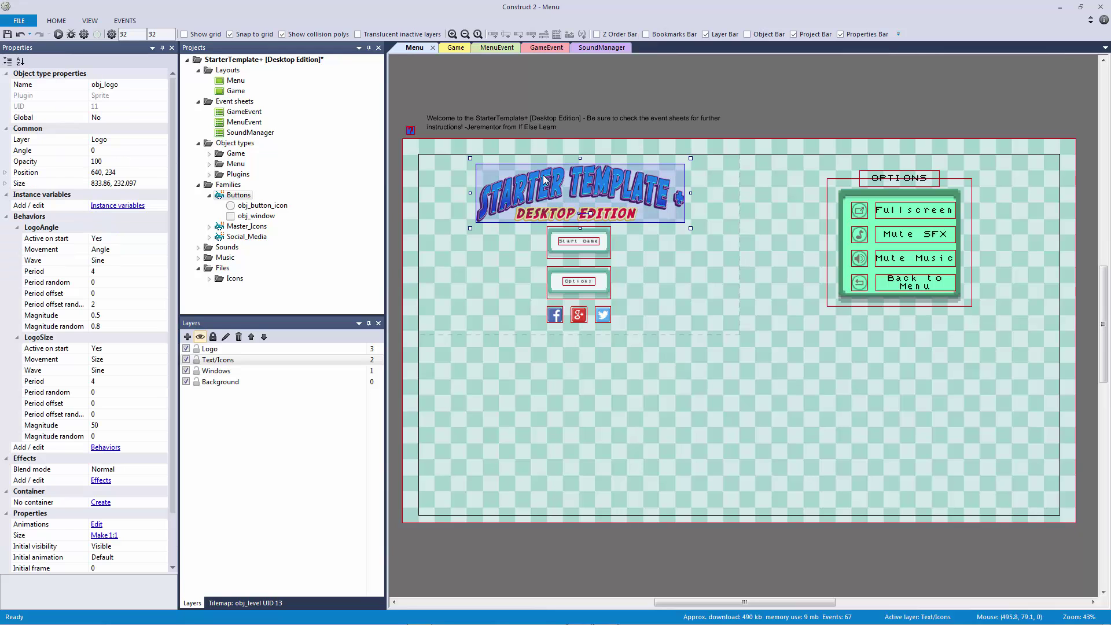
click(733, 100)
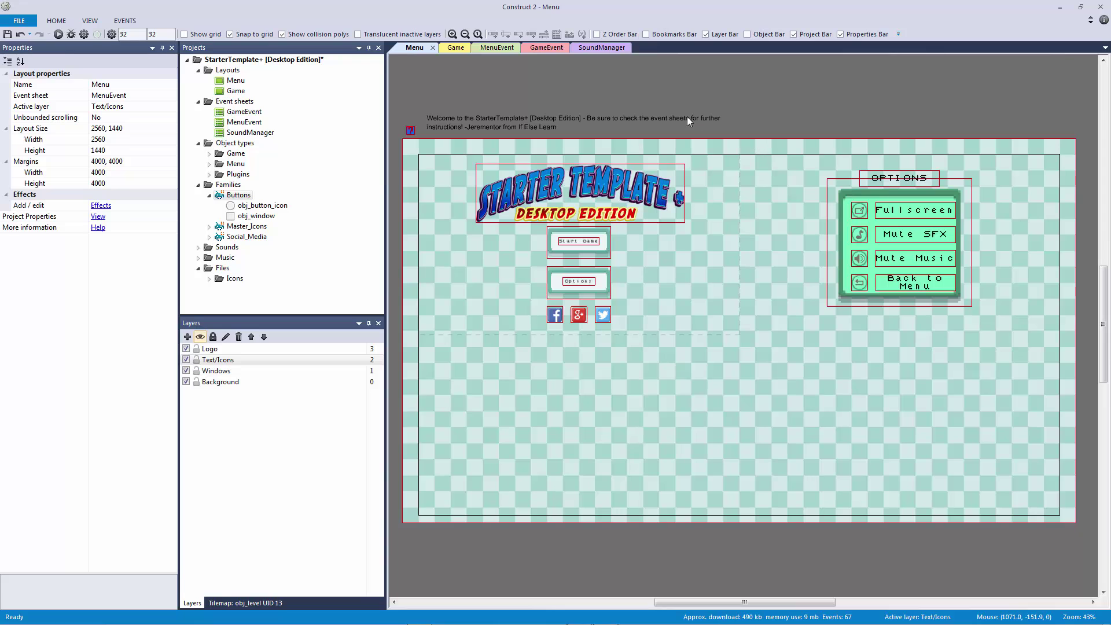
click(537, 117)
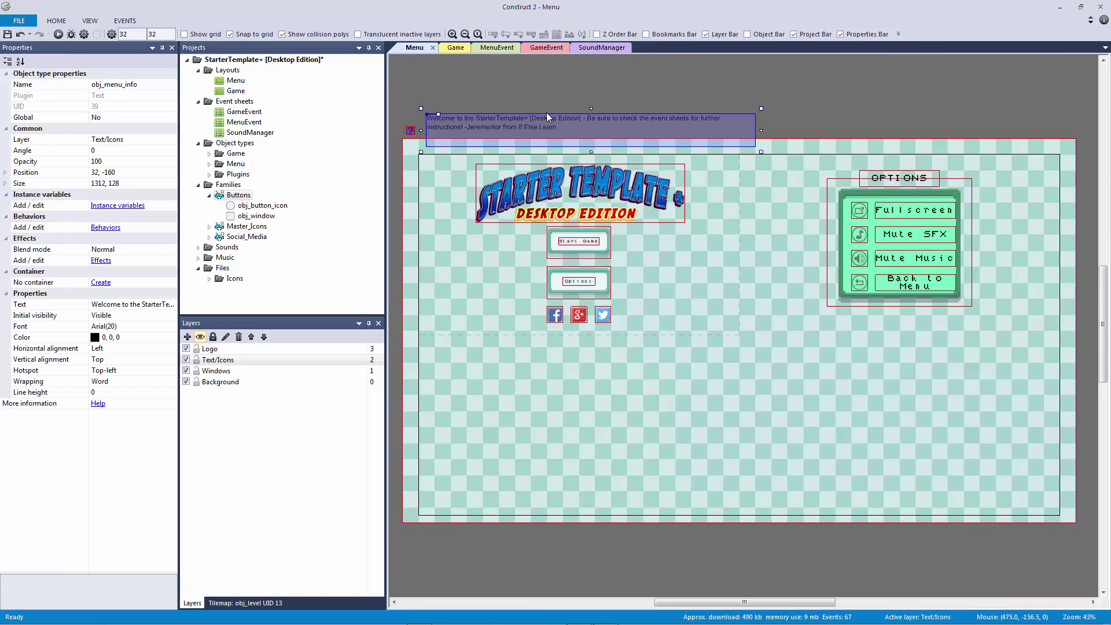
click(600, 97)
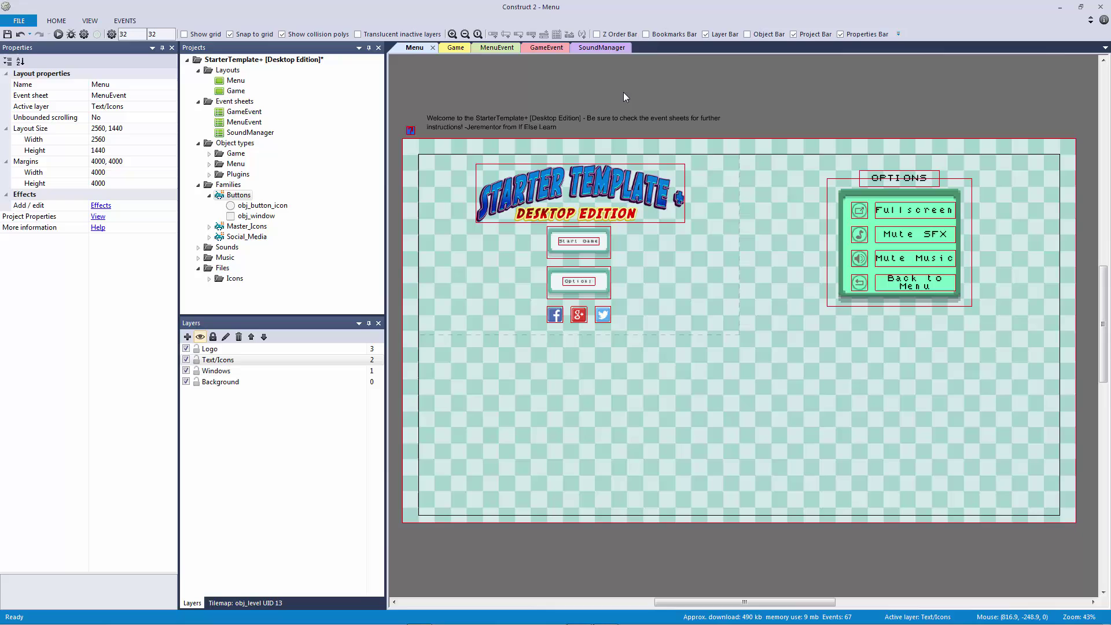